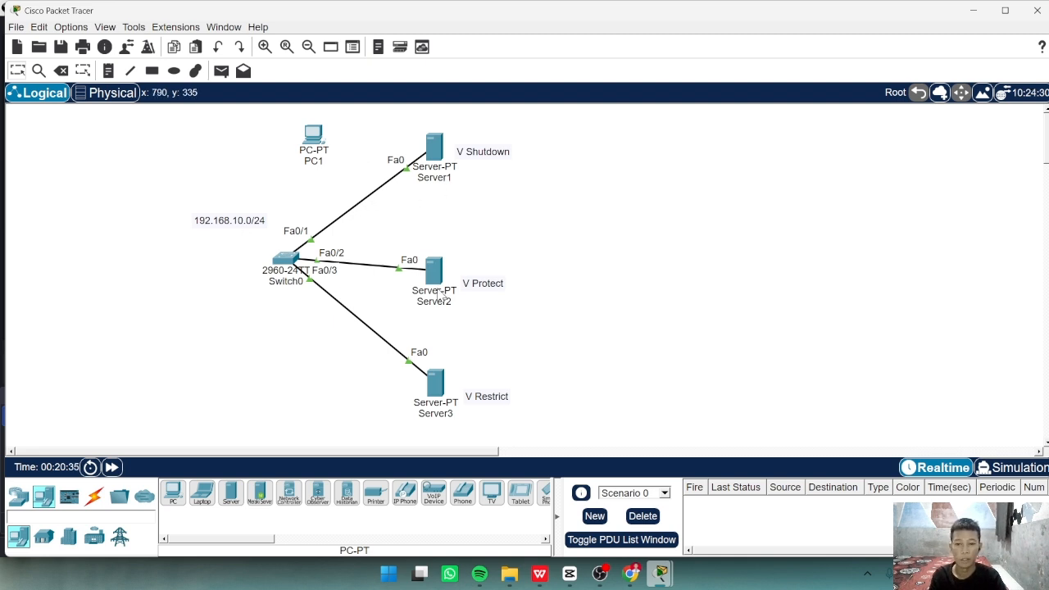
Open Switch0's command line and enter global configuration mode with en and conf t
click(284, 261)
key(Return)
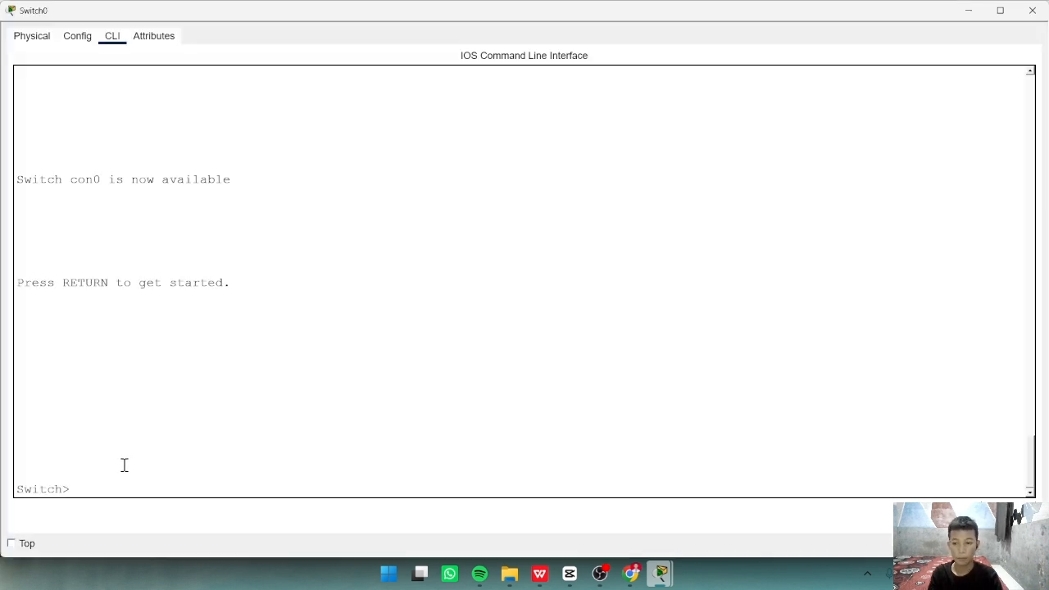
text(en)
key(Return)
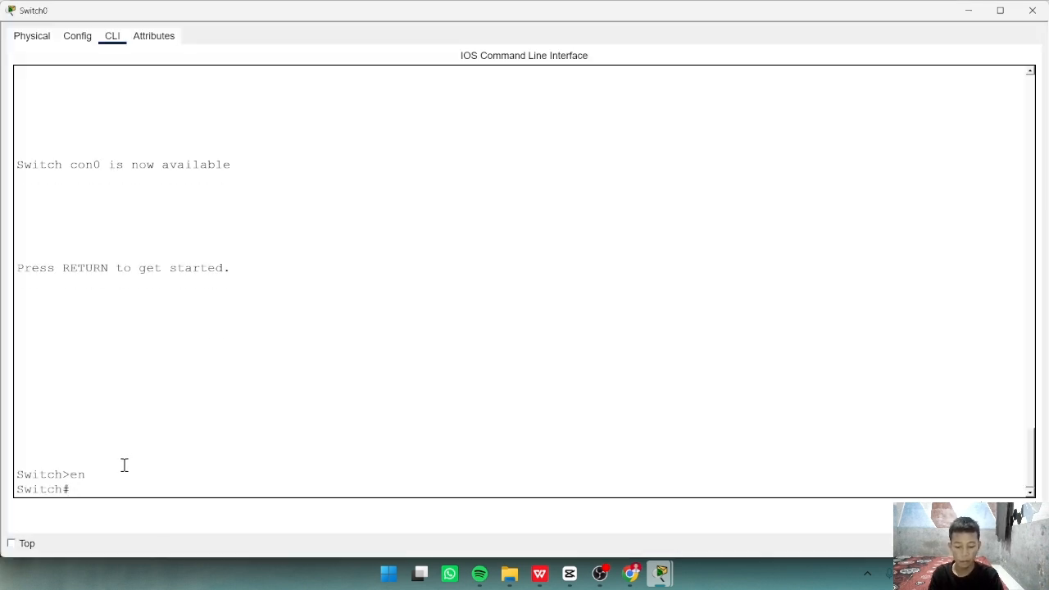
text(conf t)
key(Return)
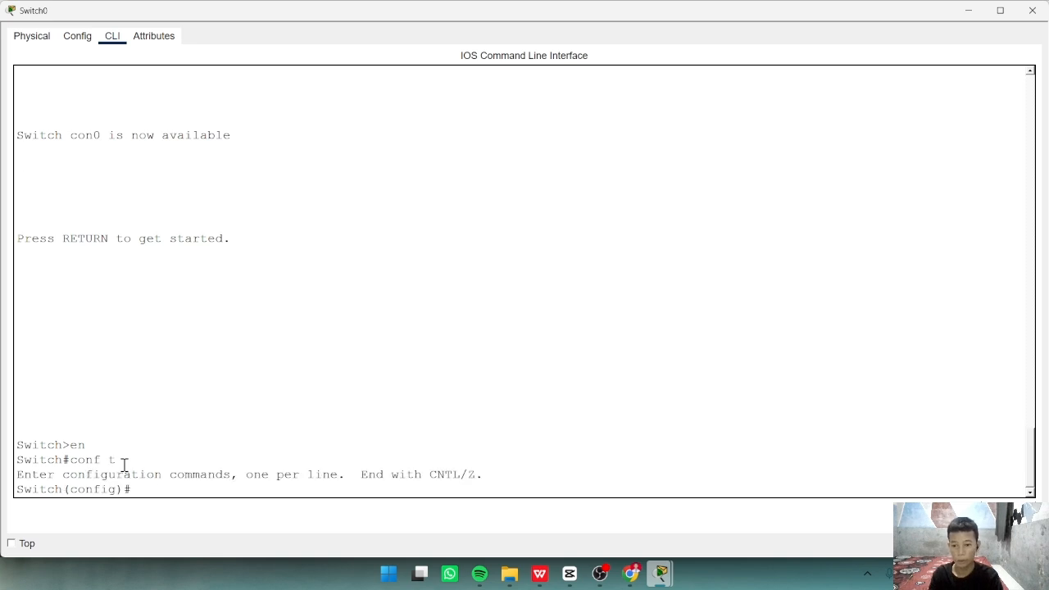
Enter interface configuration for the switch port connected to Server1 with int fa 0/1
text(int)
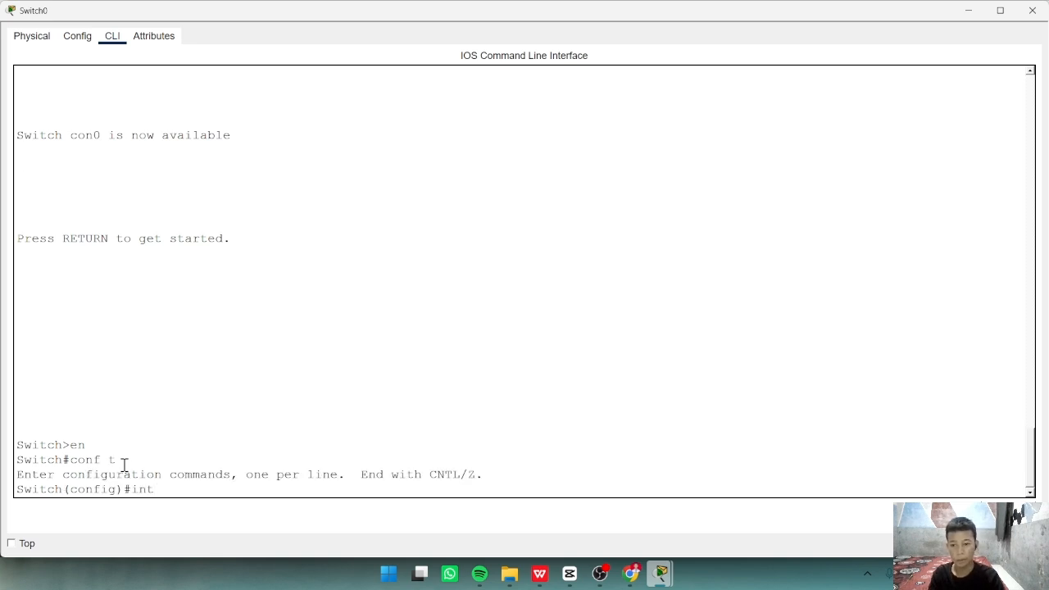
click(969, 11)
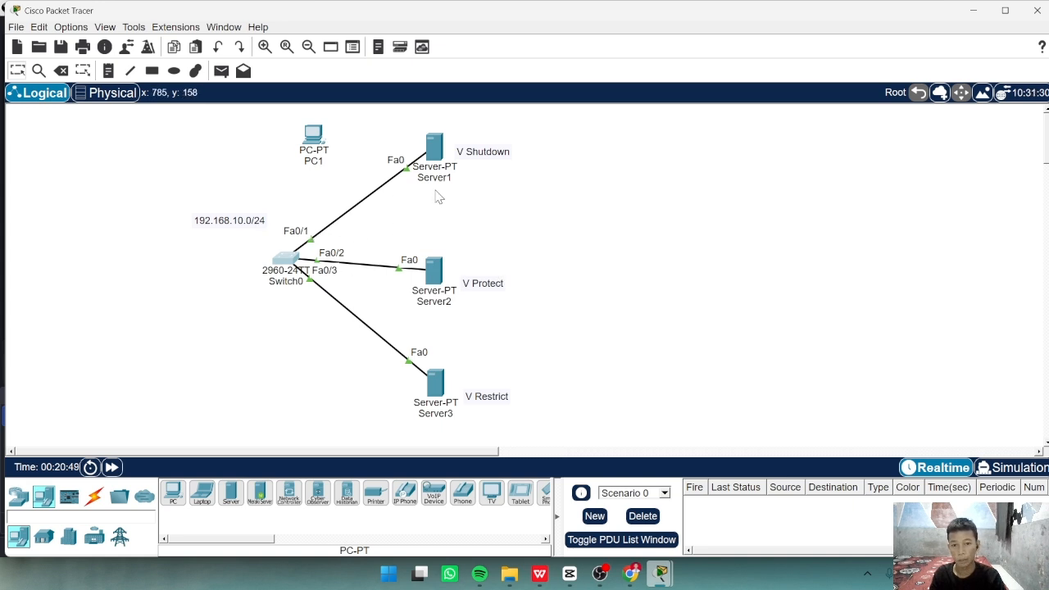
click(293, 259)
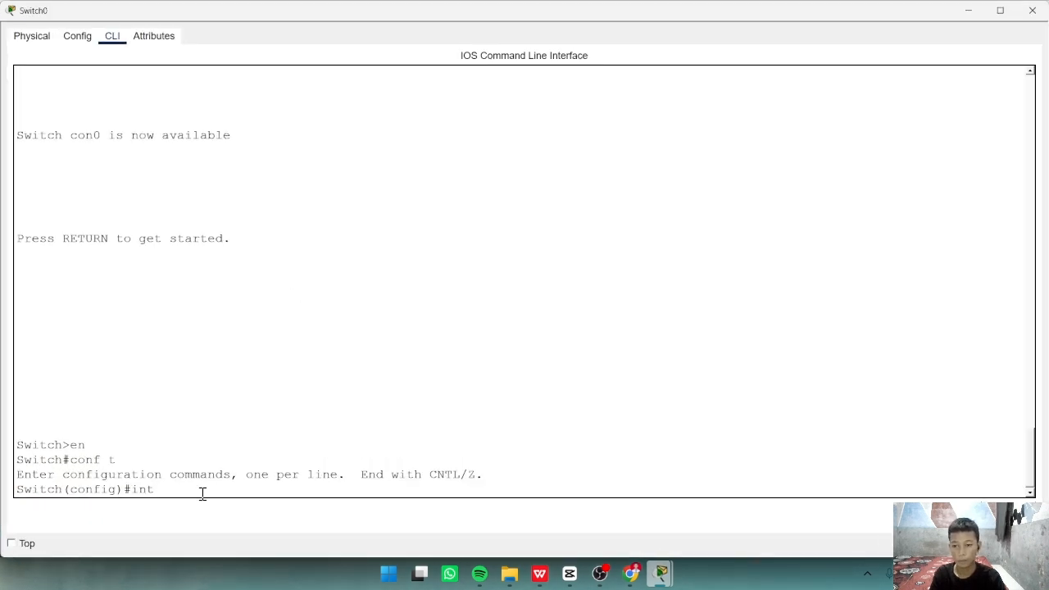
text(fa 0/1)
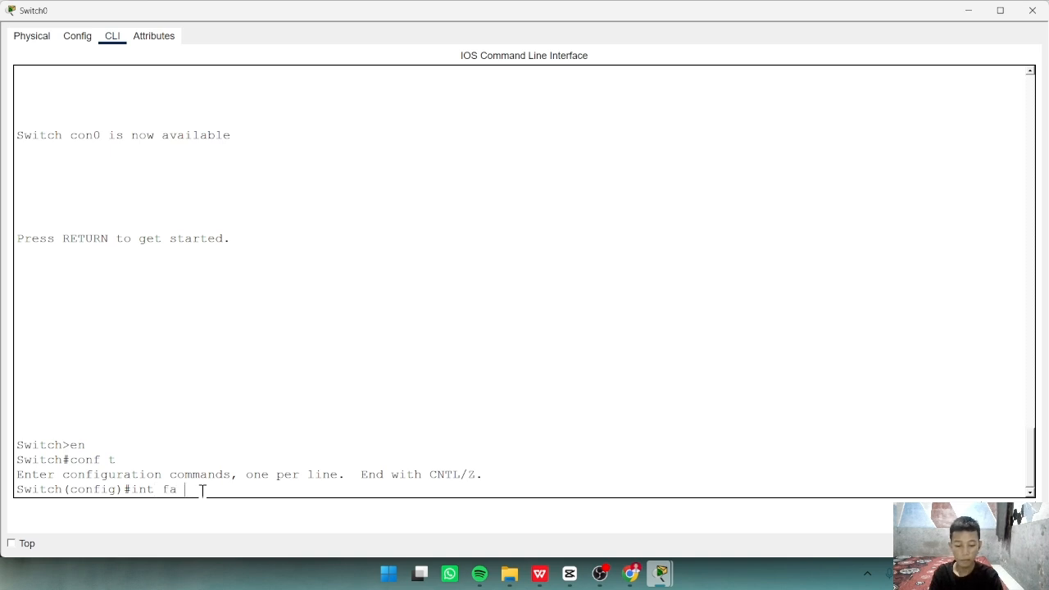
key(Return)
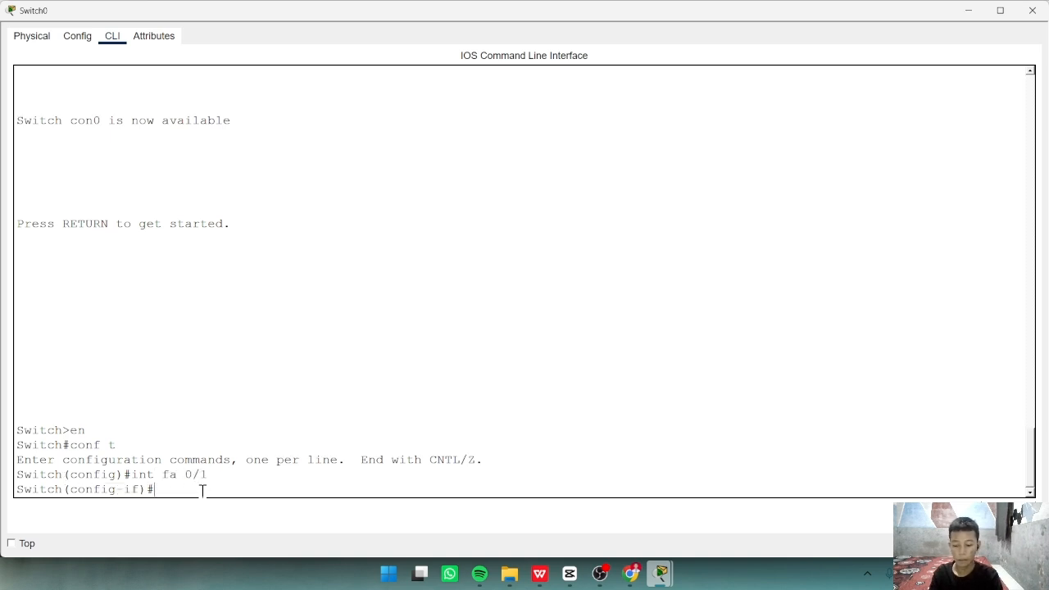
Set the Fa0/1 port to access mode with switchport mode access
text(switch)
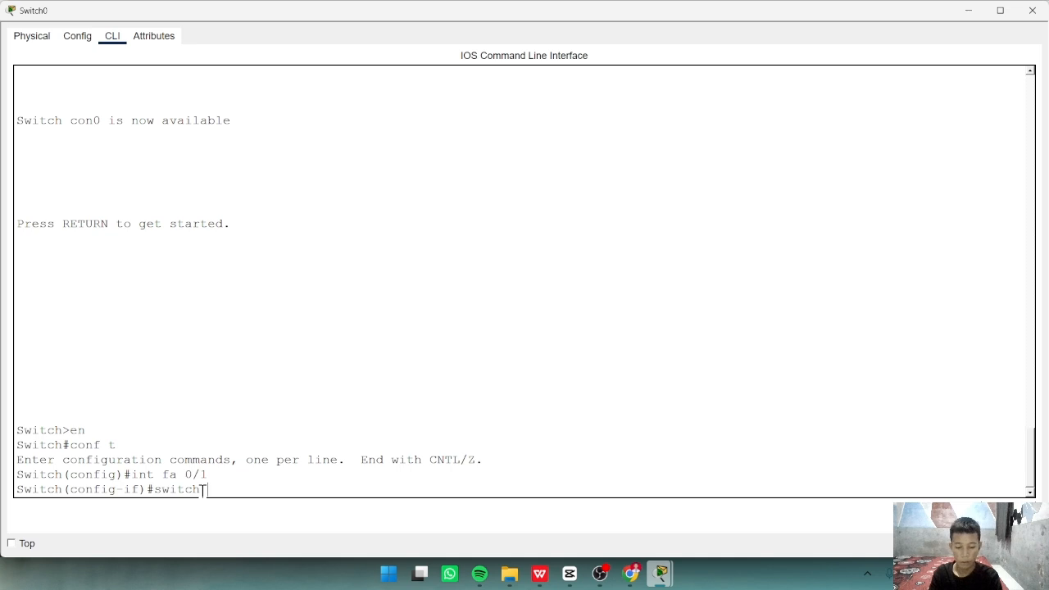
text(port)
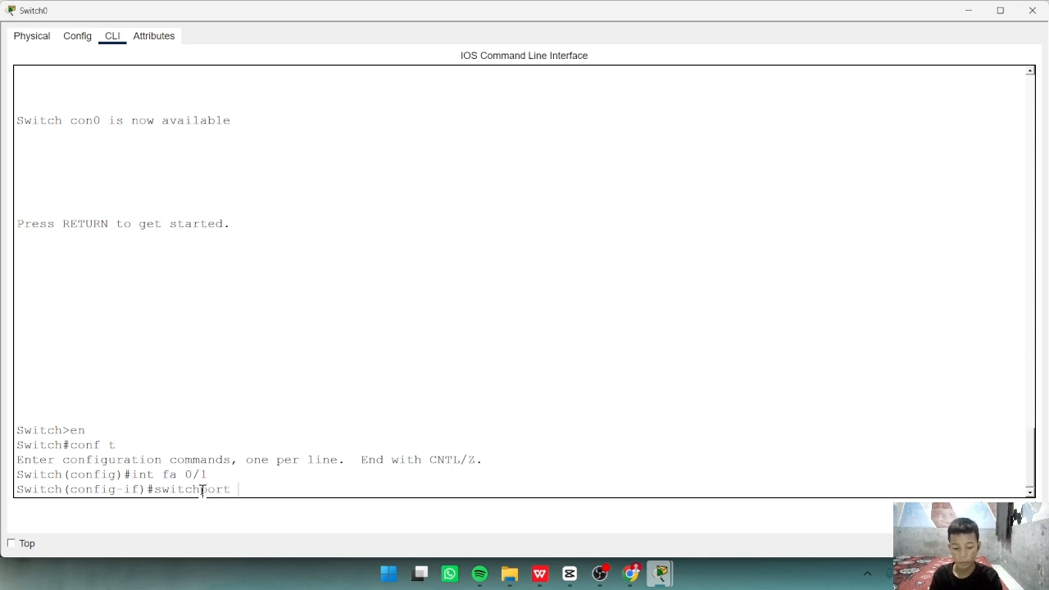
text( mode acce)
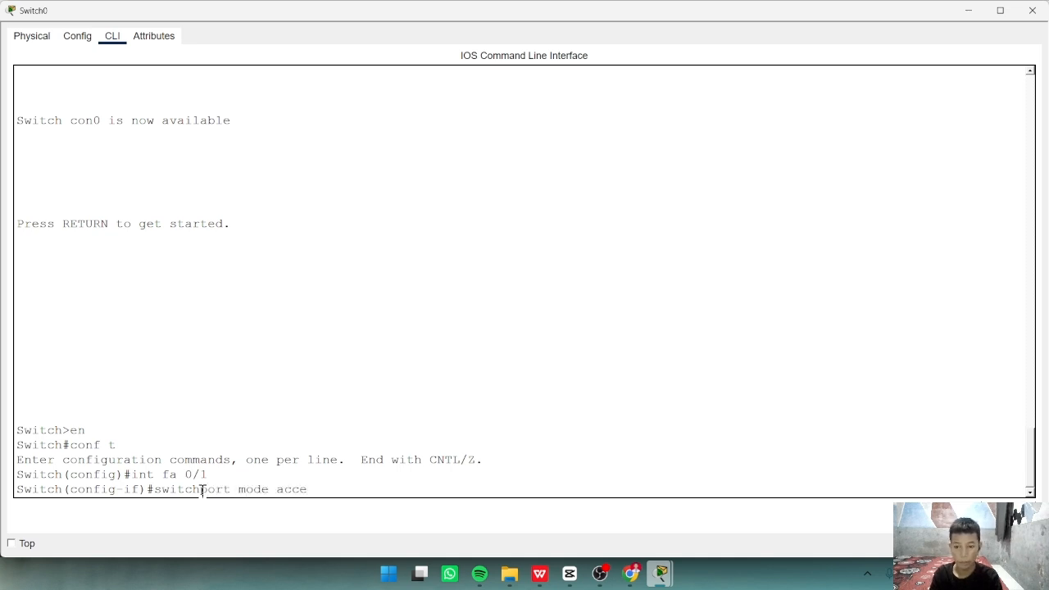
text(ss)
key(Return)
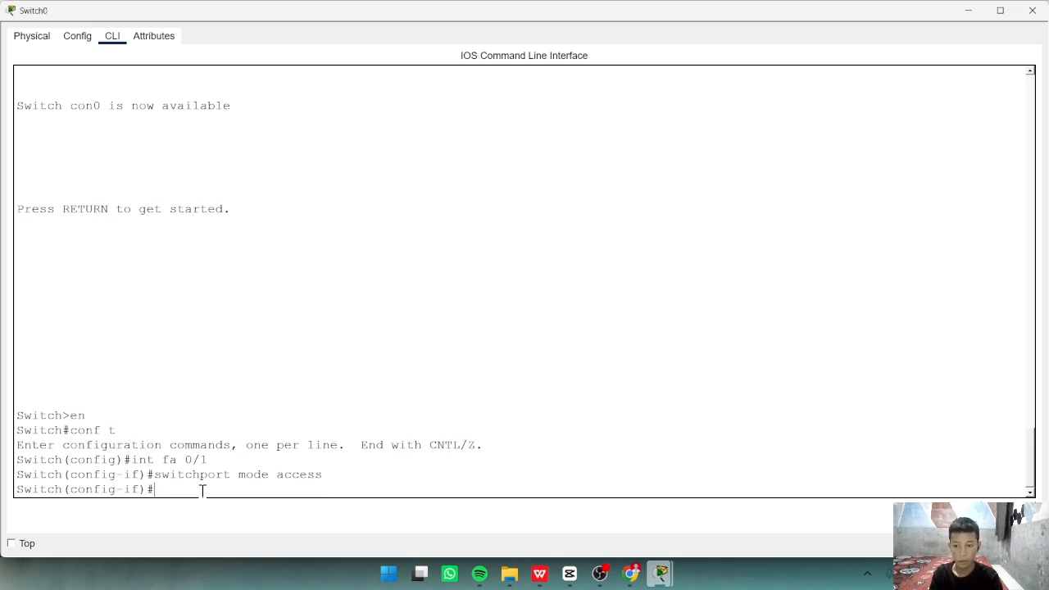
Enable port security on Fa0/1 with the command switchport port-security
text(swit)
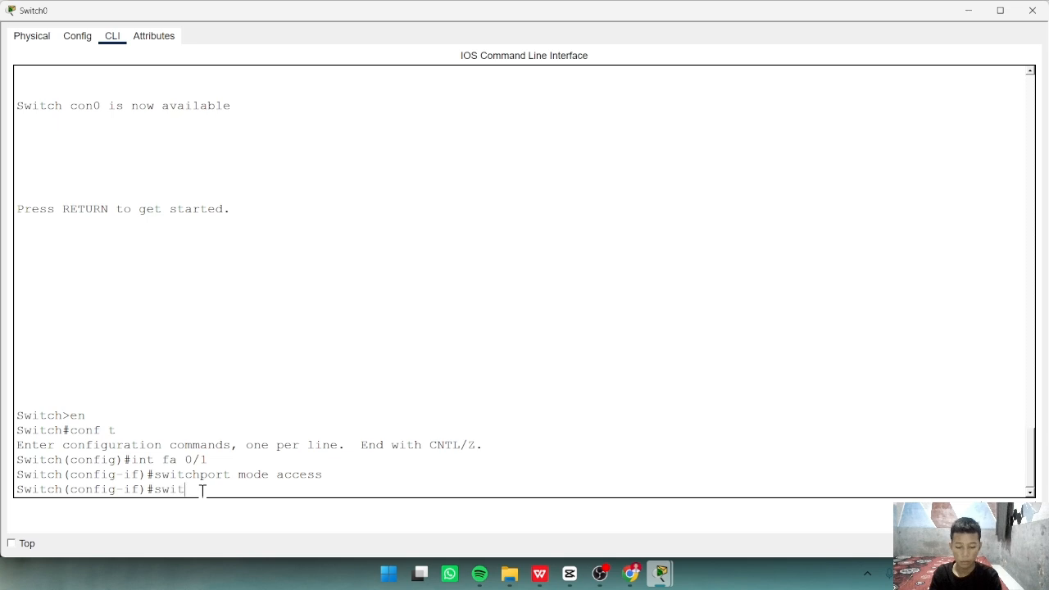
text(chport)
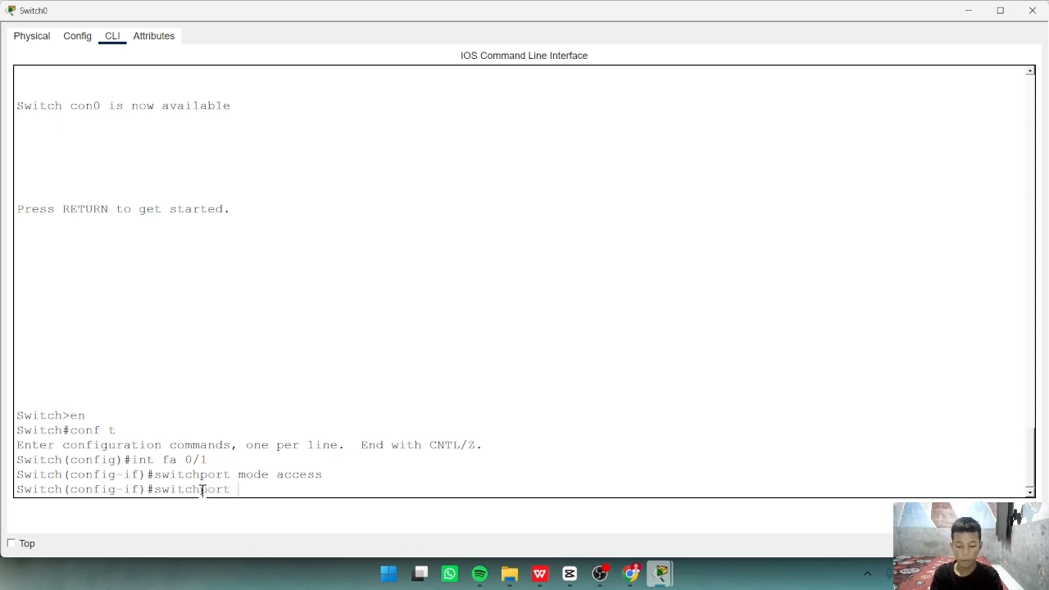
text( port se)
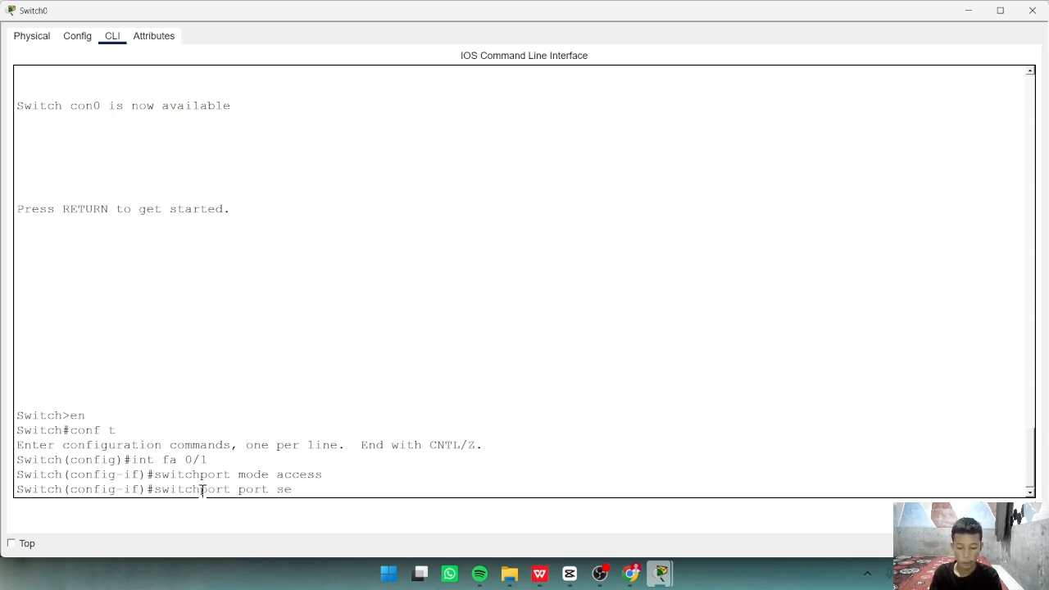
text(curity)
key(Return)
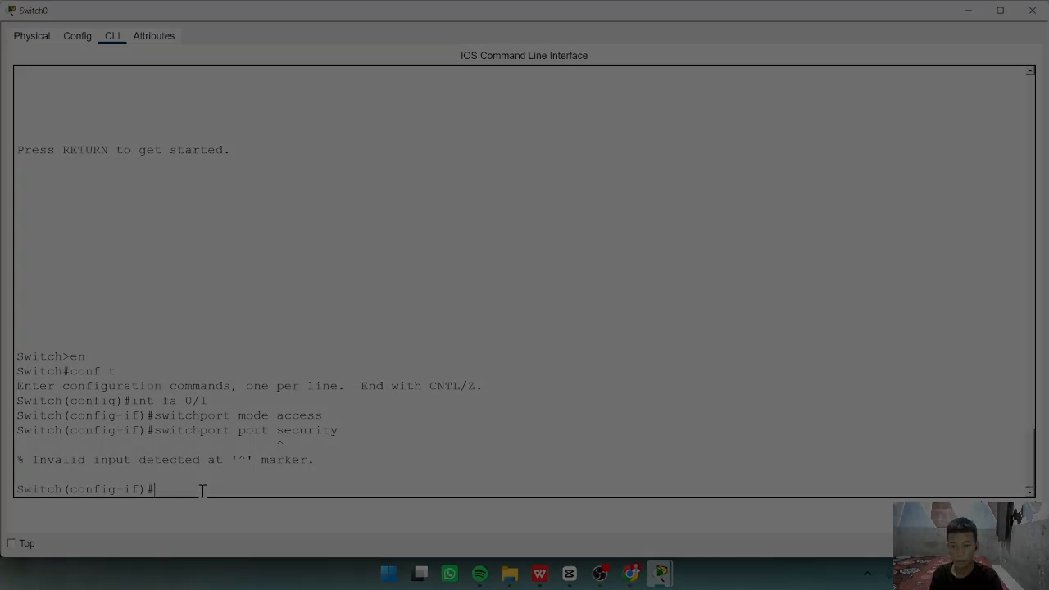
key(Up)
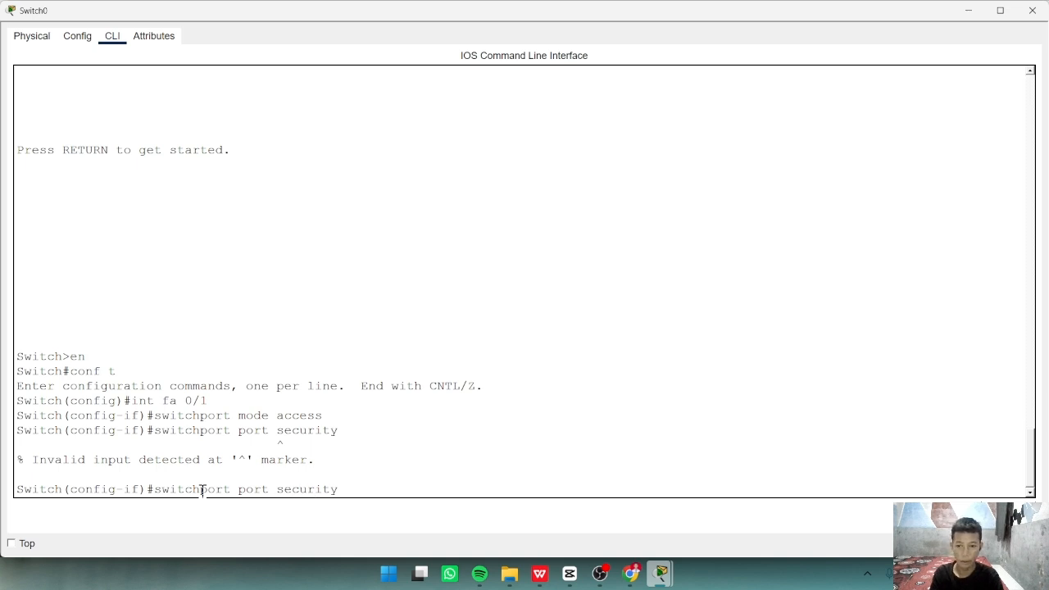
key(BackSpace)
text(-)
key(Return)
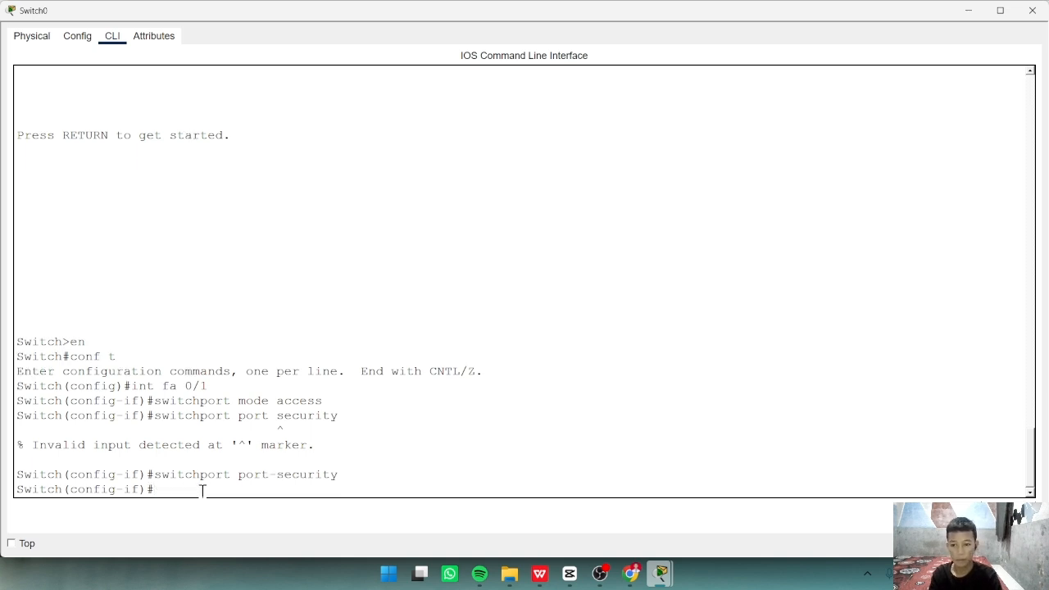
List the available switchport port-security options and begin a switchport port-security mac-address command
key(Up)
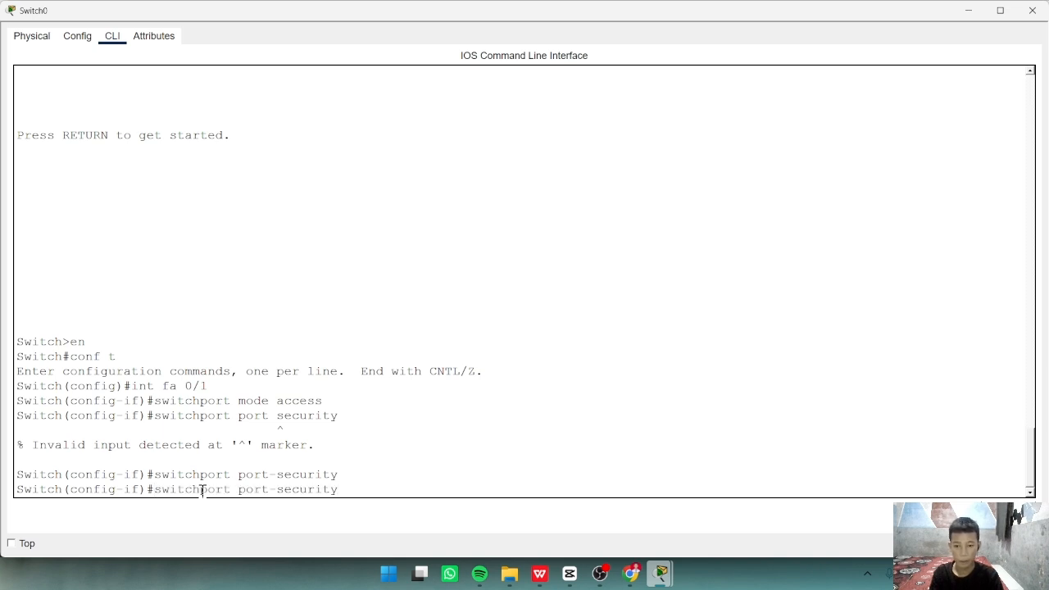
text(?)
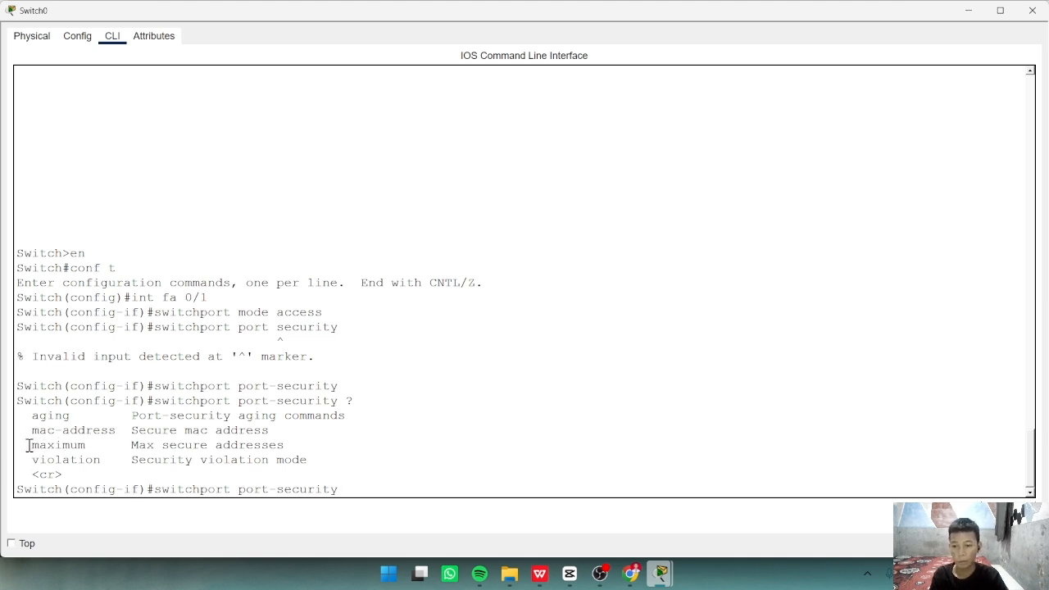
text(m)
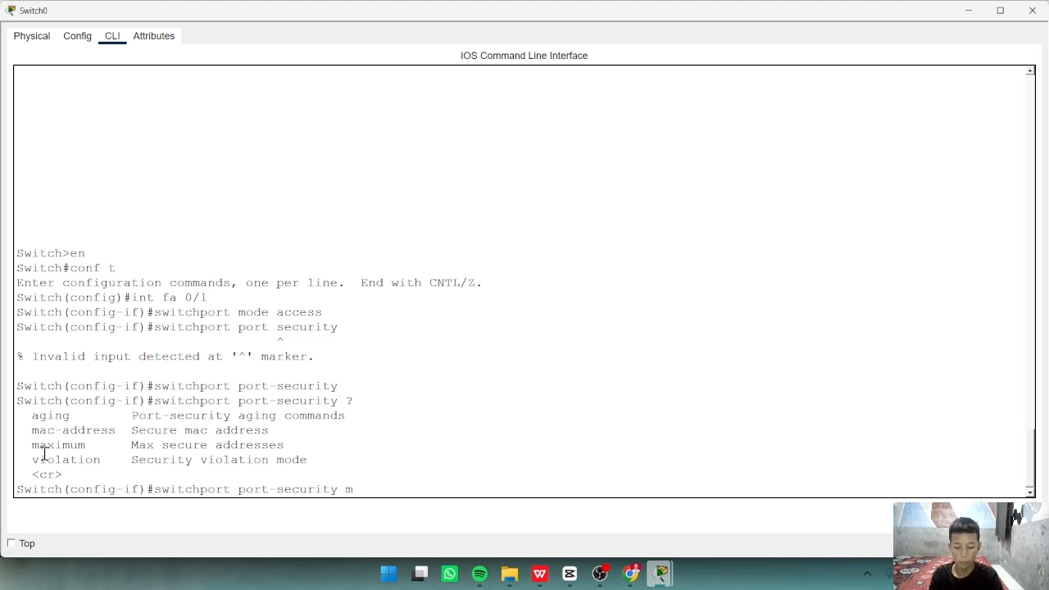
text(ac-address)
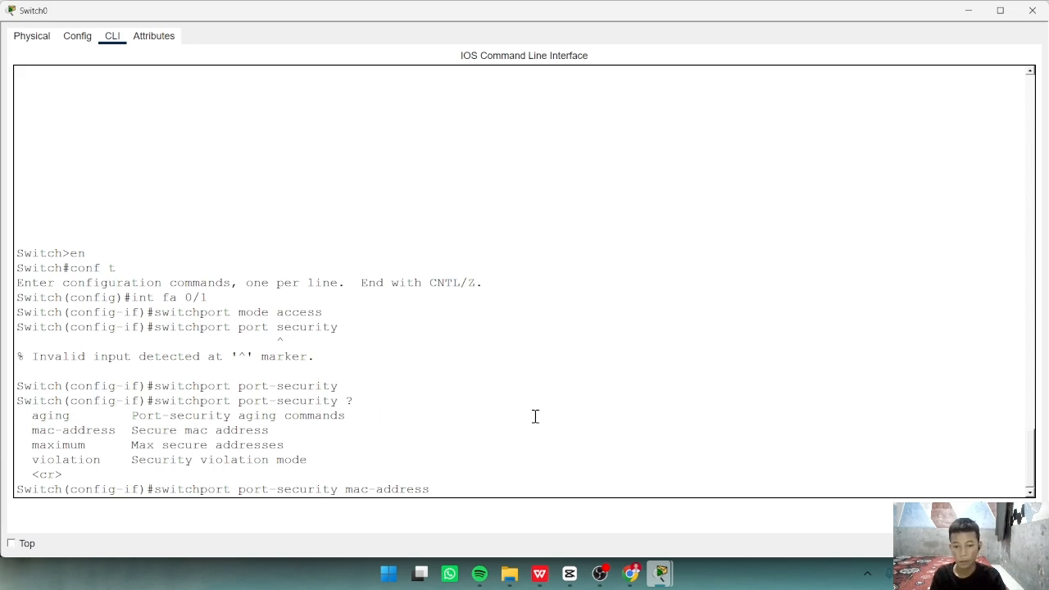
Copy the MAC address from Server1's FastEthernet0 interface configuration
click(967, 11)
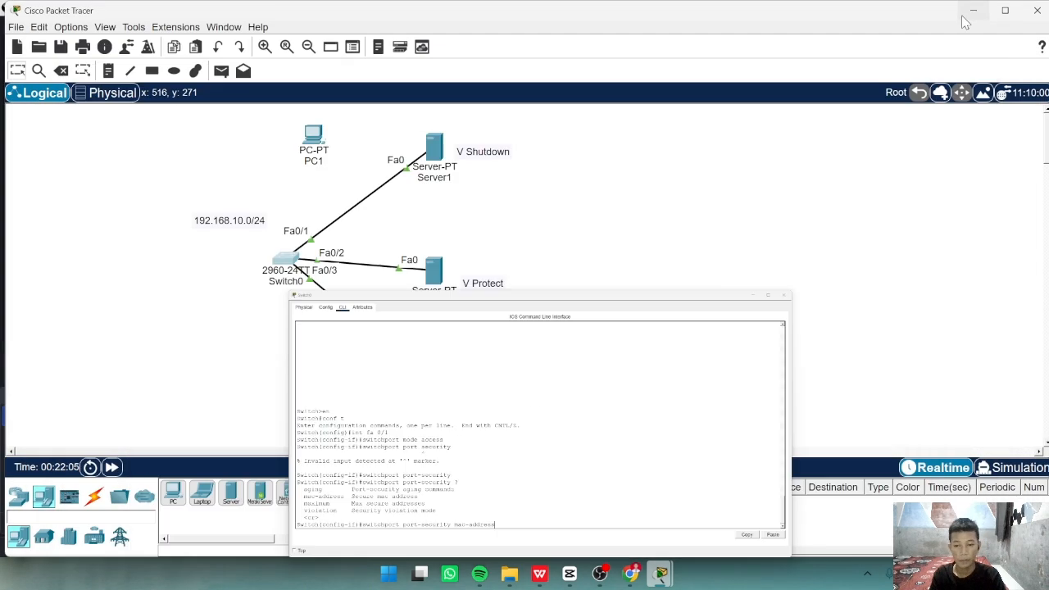
click(434, 147)
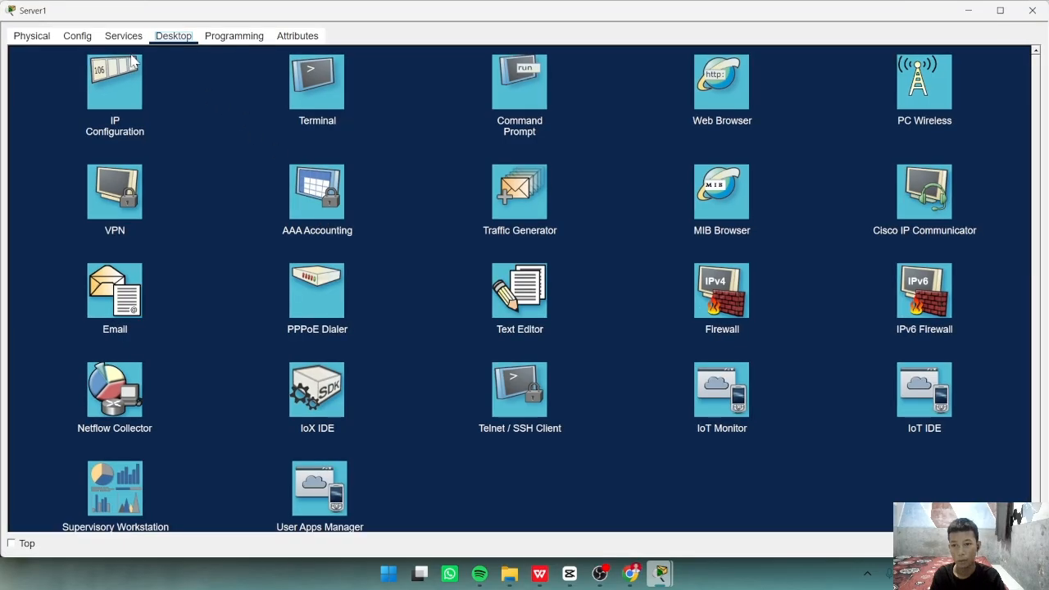
click(123, 38)
click(85, 38)
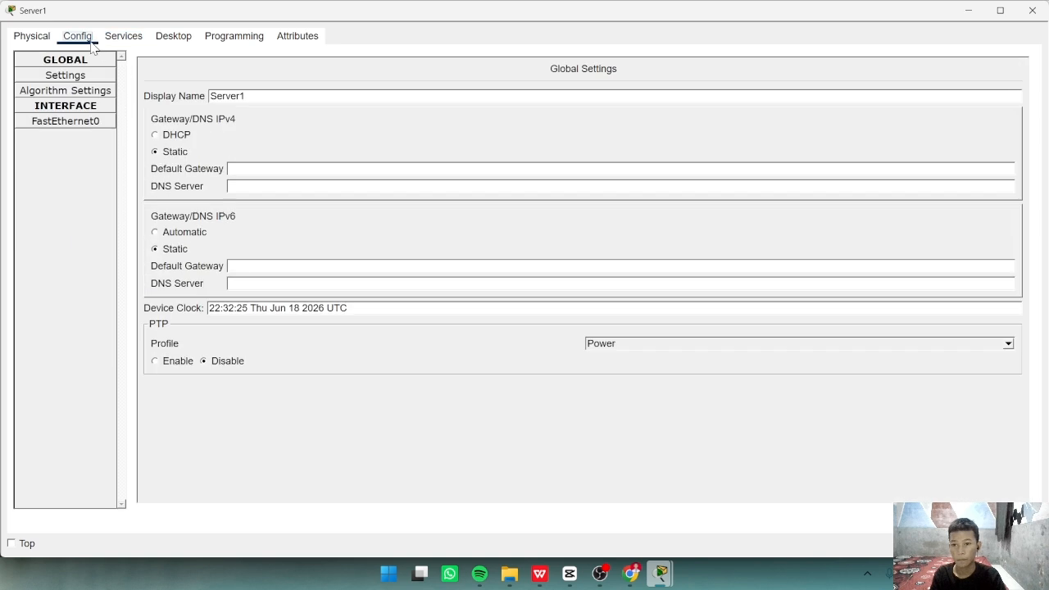
click(85, 125)
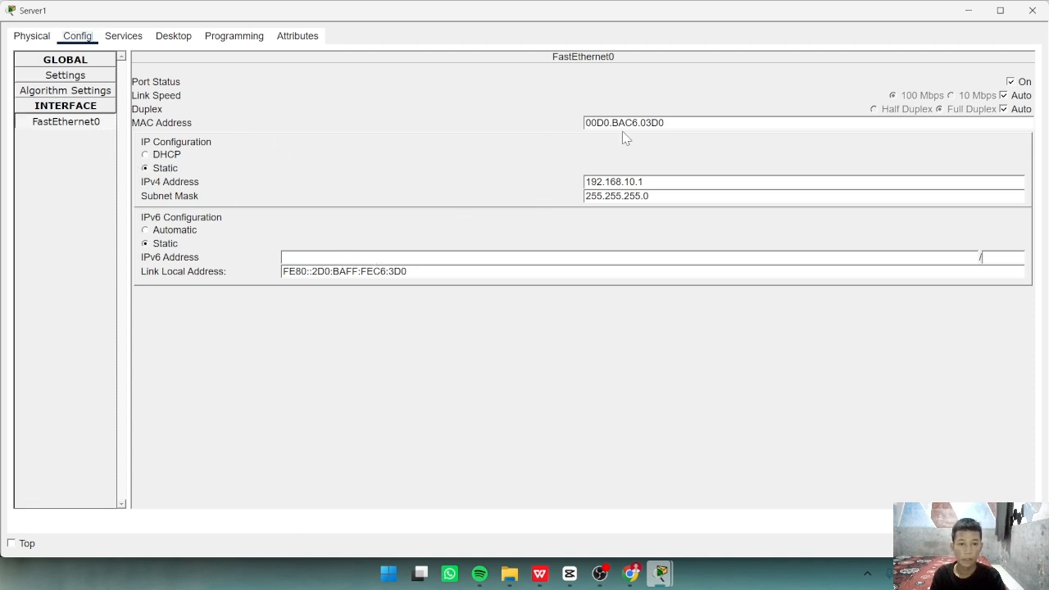
drag(665, 123, 583, 122)
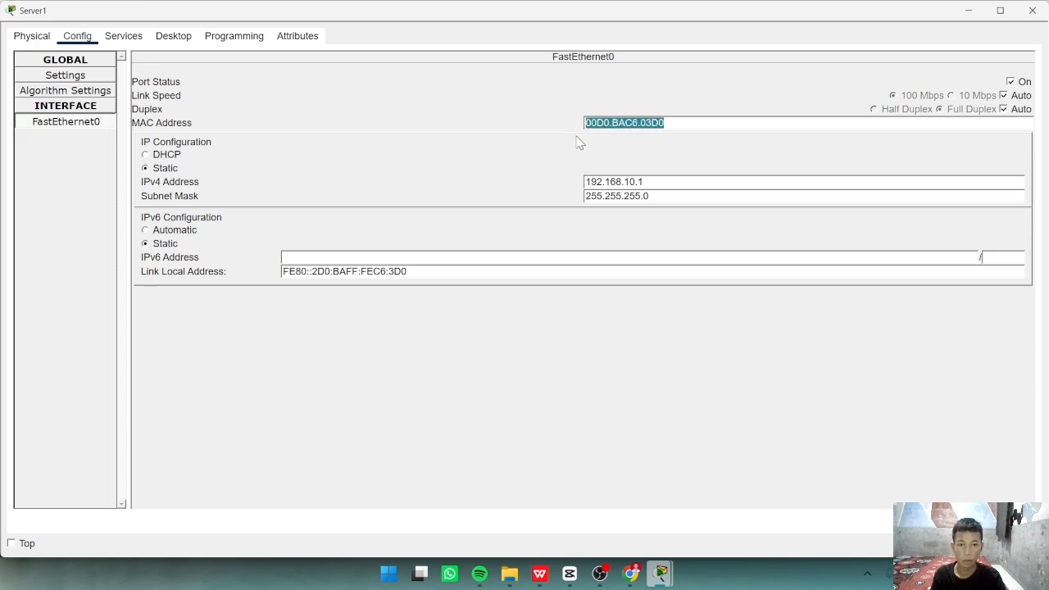
click(969, 11)
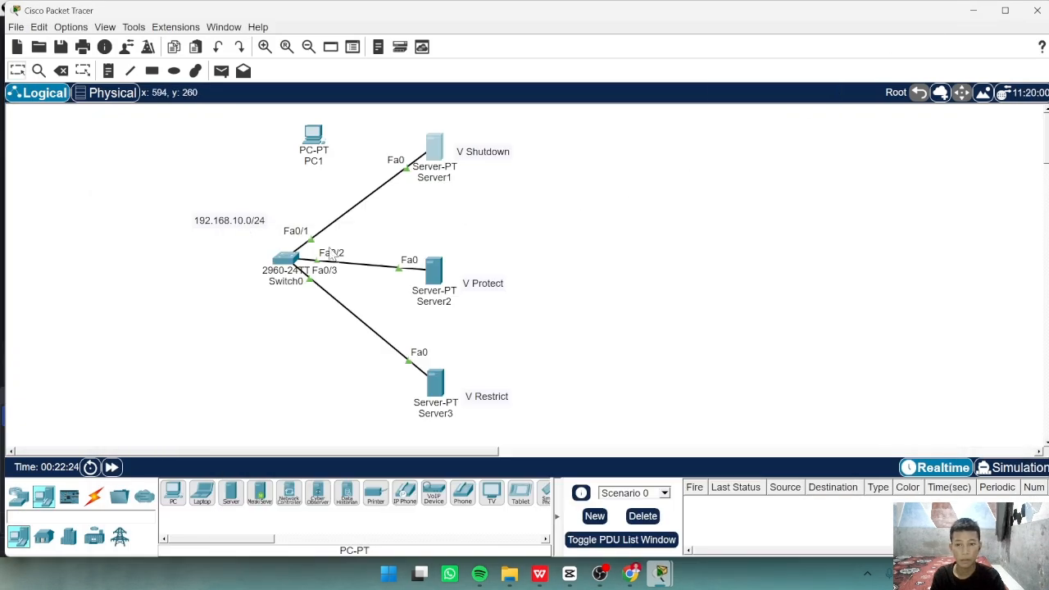
Complete the pending mac-address command on Switch0 with Server1's address 00D0.BAC6.03D0 and run it
click(294, 267)
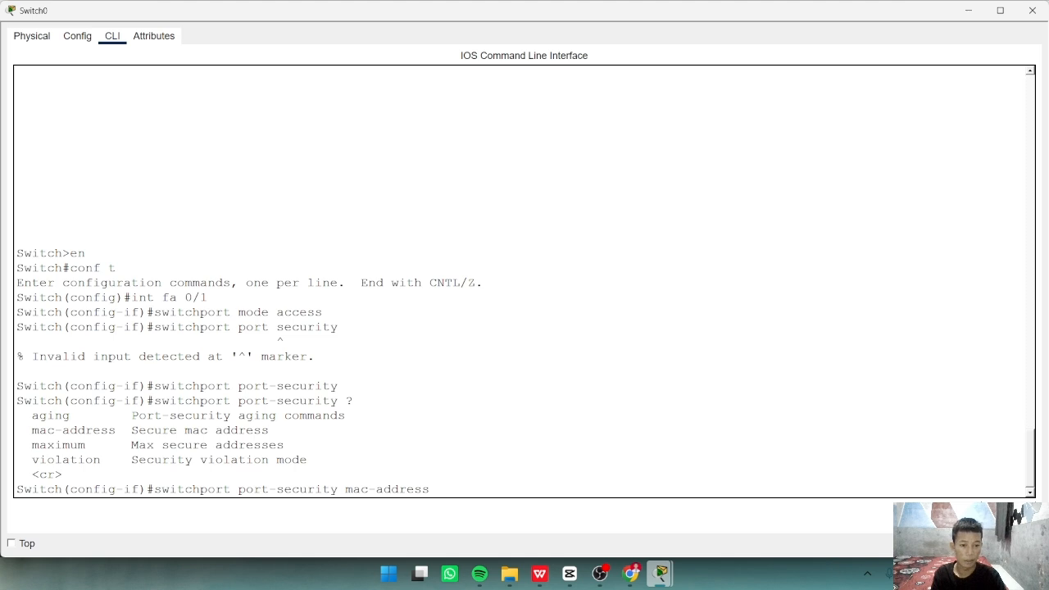
text(00D0.BAC6.03D0)
key(Return)
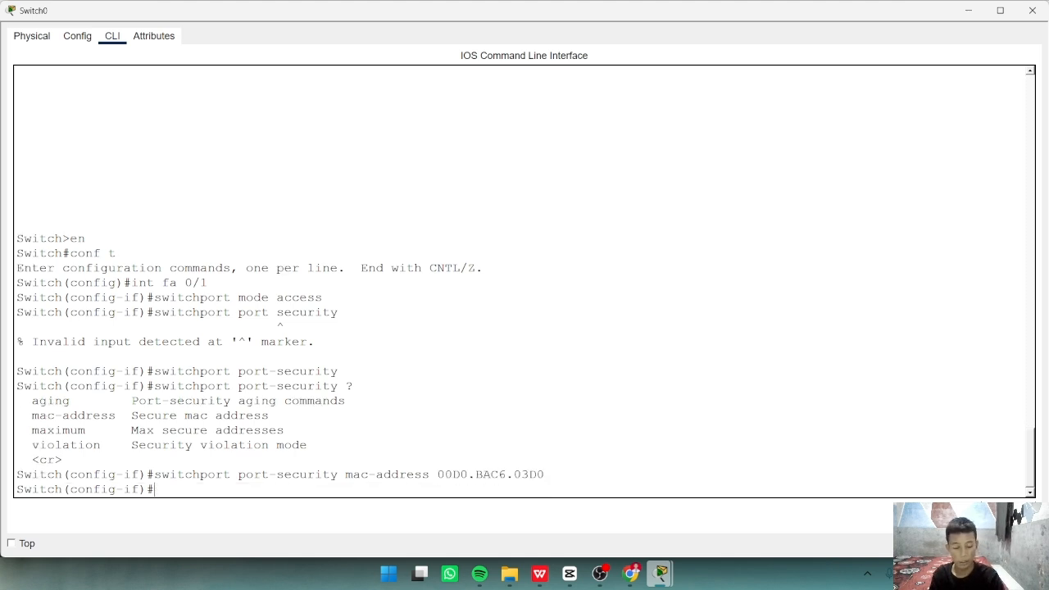
Limit Fa0/1 to one secure MAC address with the command switchport port-security maximum 1
key(Up)
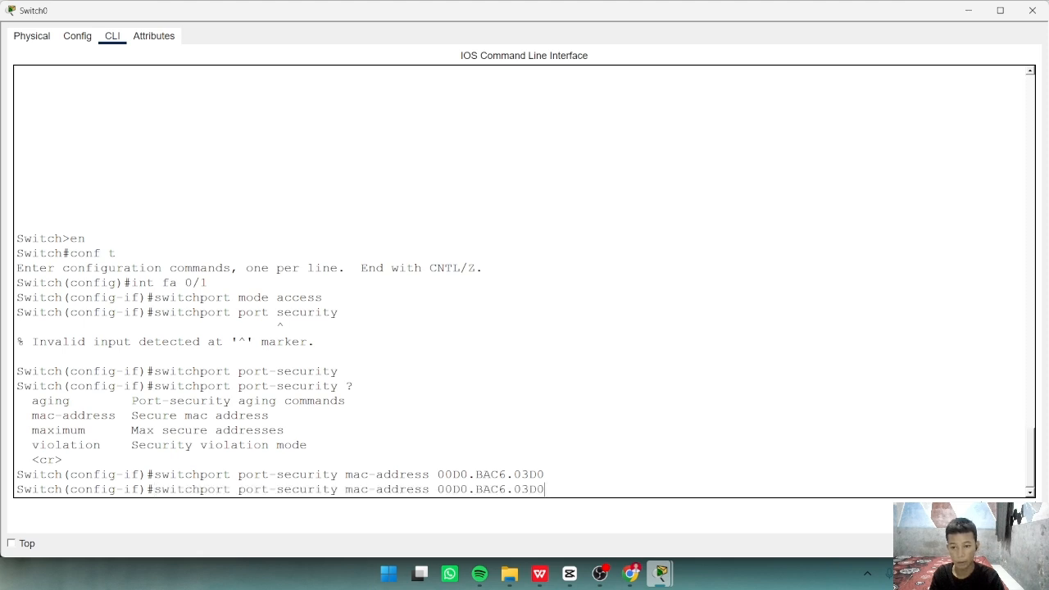
key(BackSpace)
key(BackSpace)
key(BackSpace)
key(BackSpace)
key(BackSpace)
key(BackSpace)
key(BackSpace)
key(BackSpace)
key(BackSpace)
key(BackSpace)
key(BackSpace)
key(BackSpace)
key(BackSpace)
key(BackSpace)
key(BackSpace)
key(BackSpace)
key(BackSpace)
key(BackSpace)
key(BackSpace)
key(BackSpace)
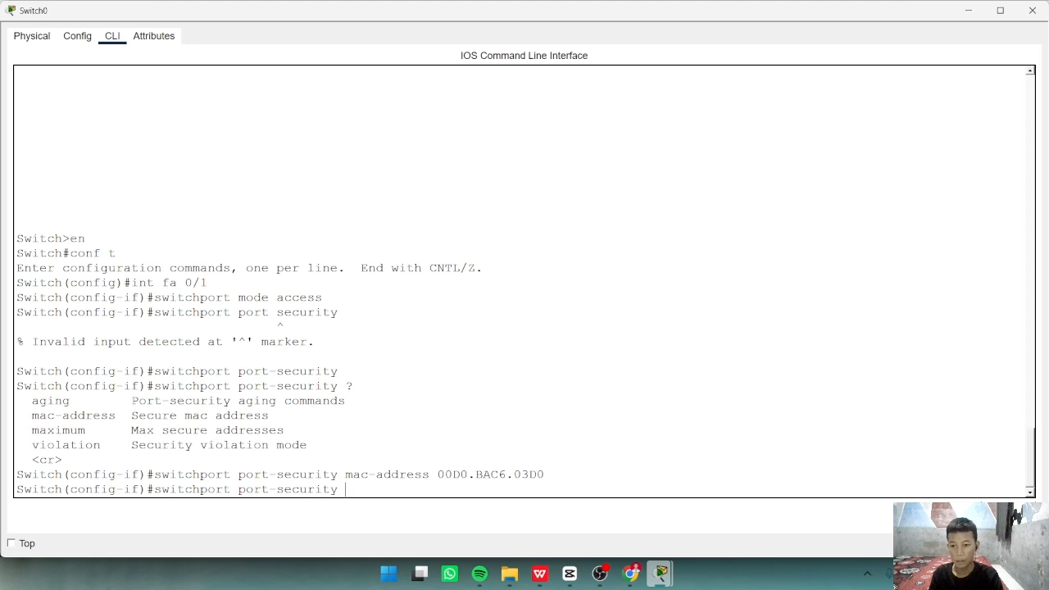
text(ma)
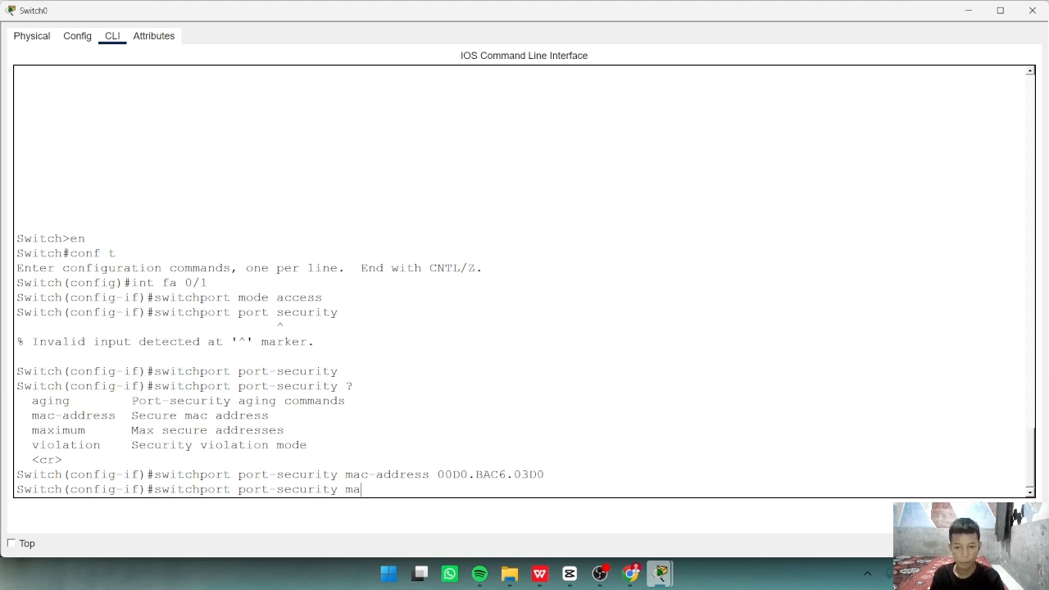
text(ximum)
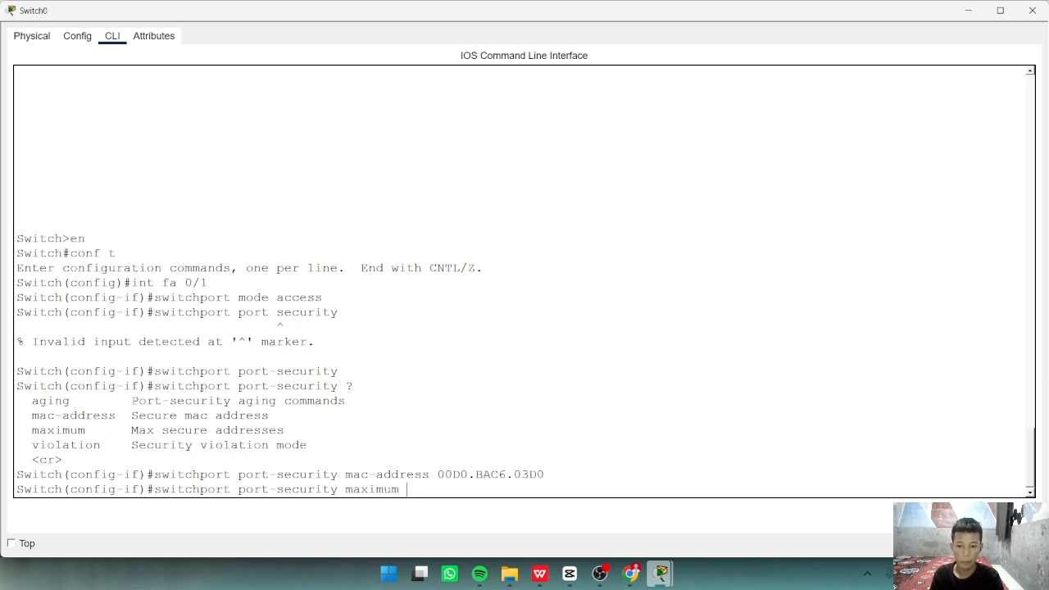
text( 1)
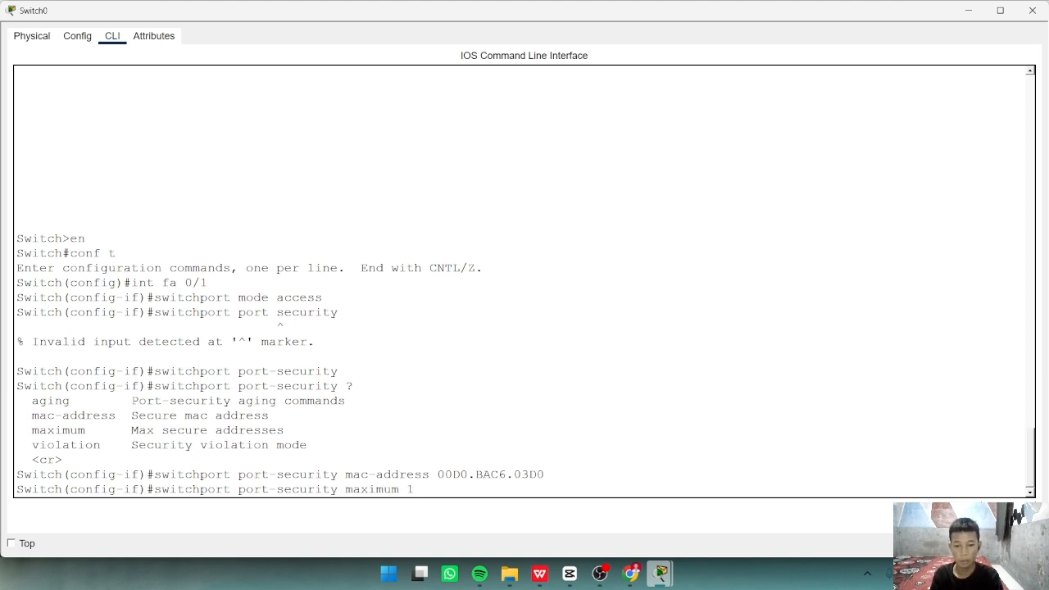
key(Return)
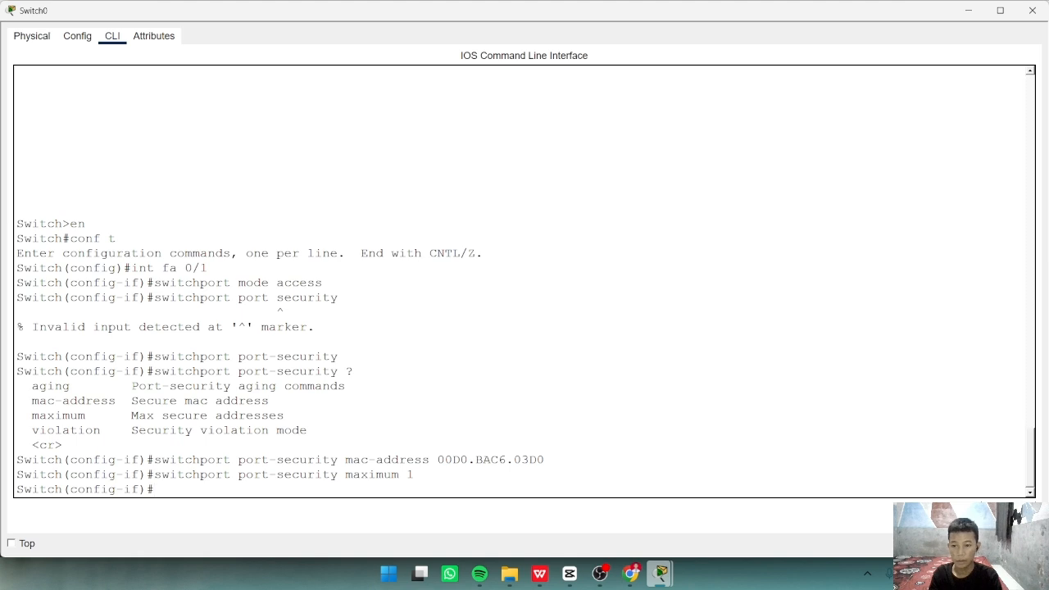
List the port-security violation modes and set Fa0/1's mode with switchport port-security violation shutdown
key(Up)
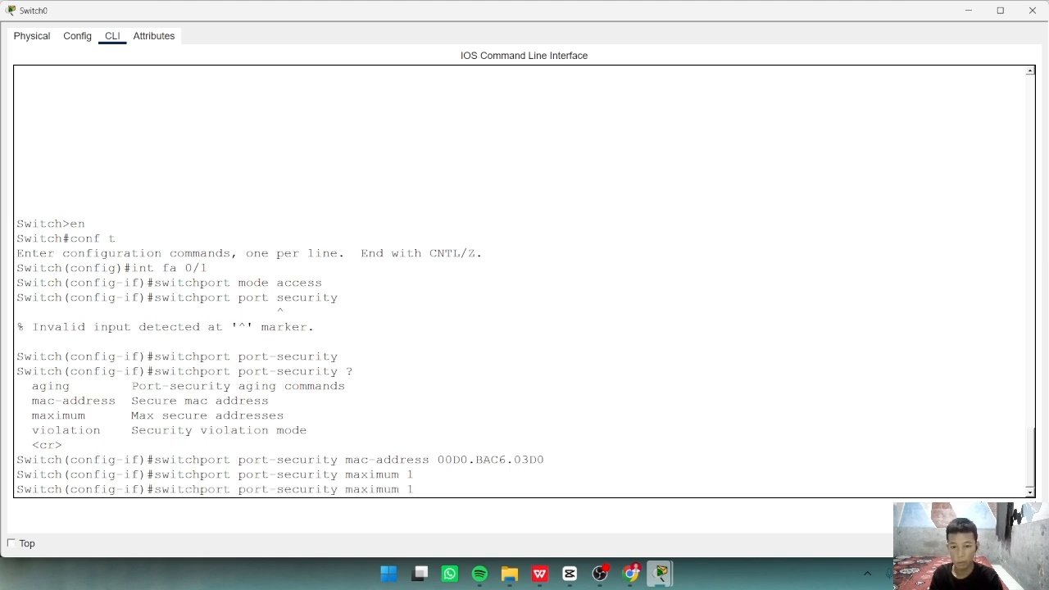
key(BackSpace)
key(BackSpace)
key(BackSpace)
key(BackSpace)
key(BackSpace)
key(BackSpace)
key(BackSpace)
key(BackSpace)
key(BackSpace)
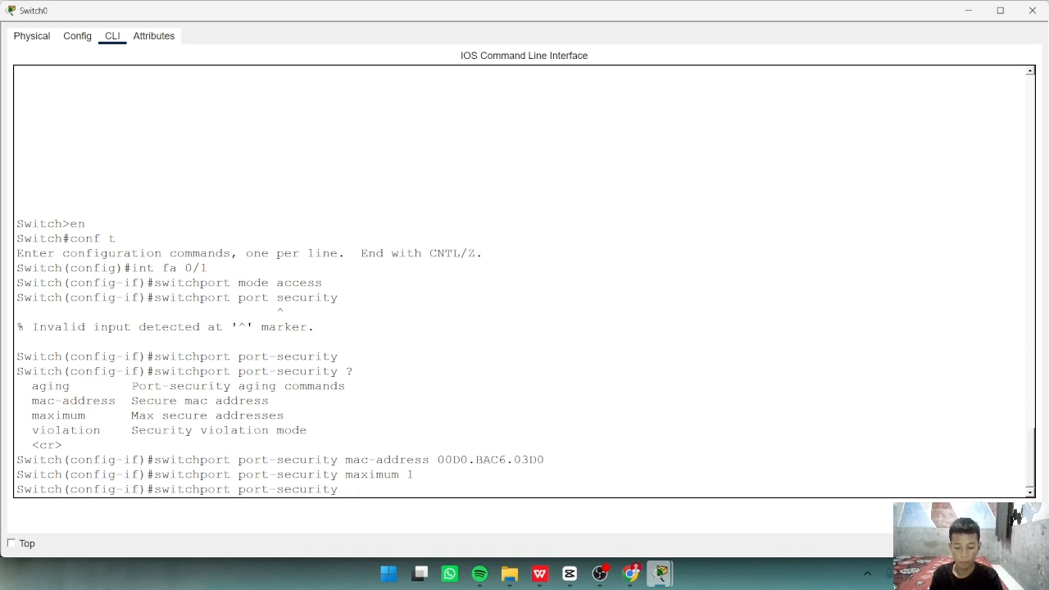
text(violatino)
key(BackSpace)
key(BackSpace)
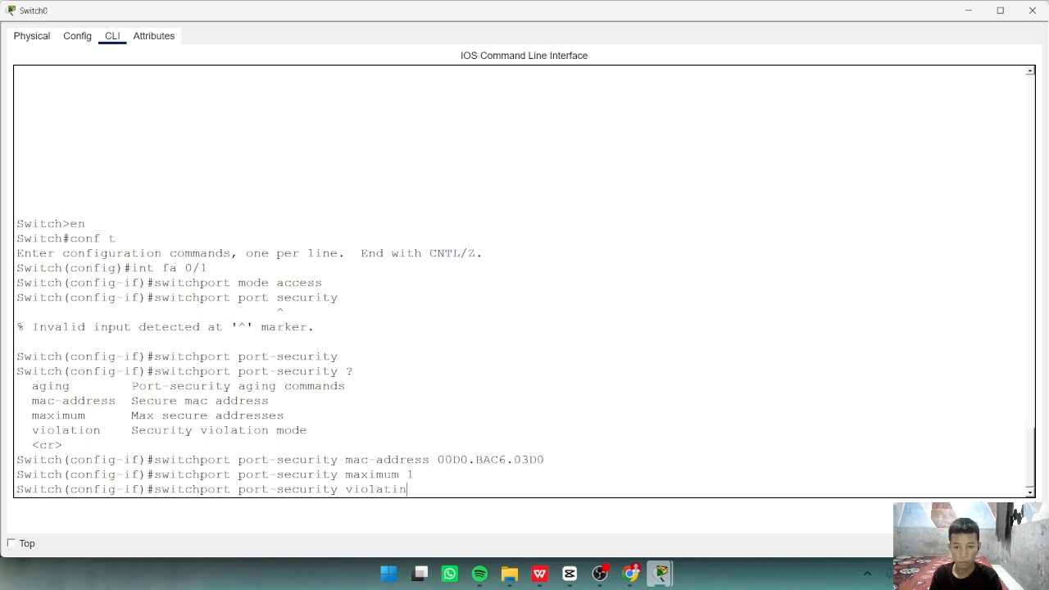
text(on)
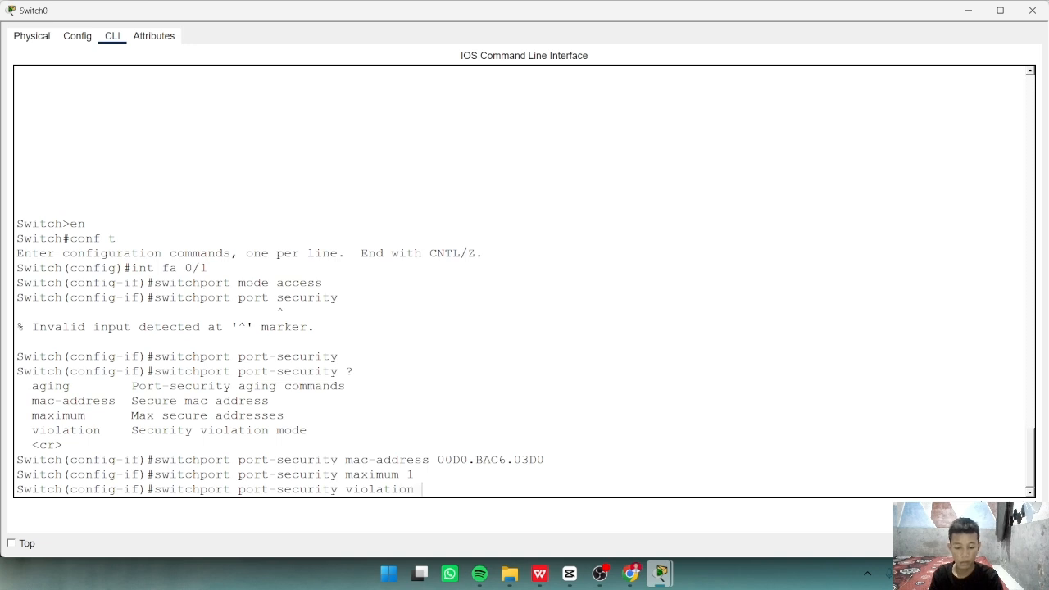
text( ?)
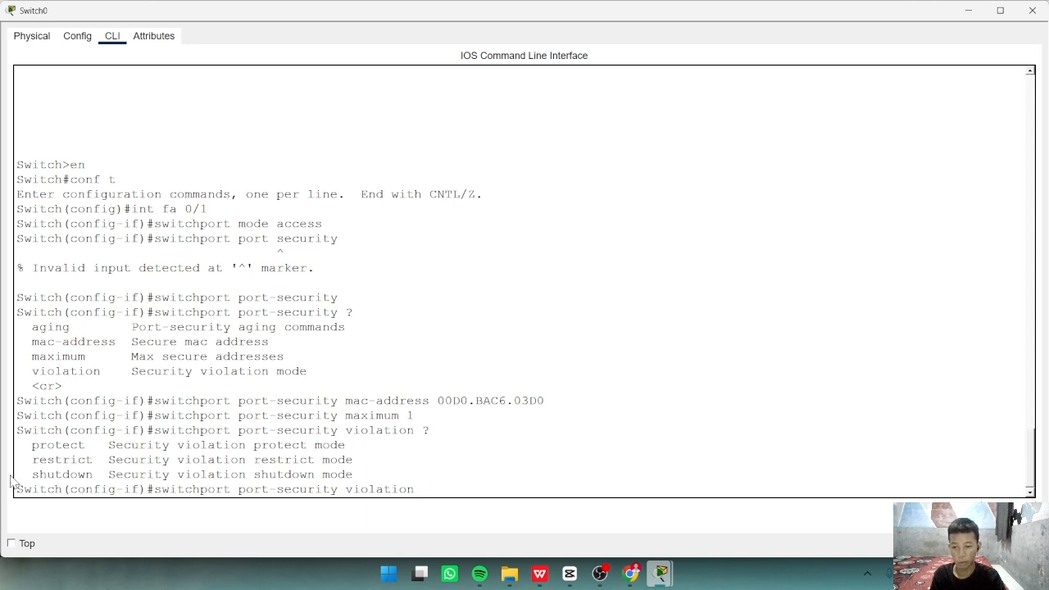
text(shut)
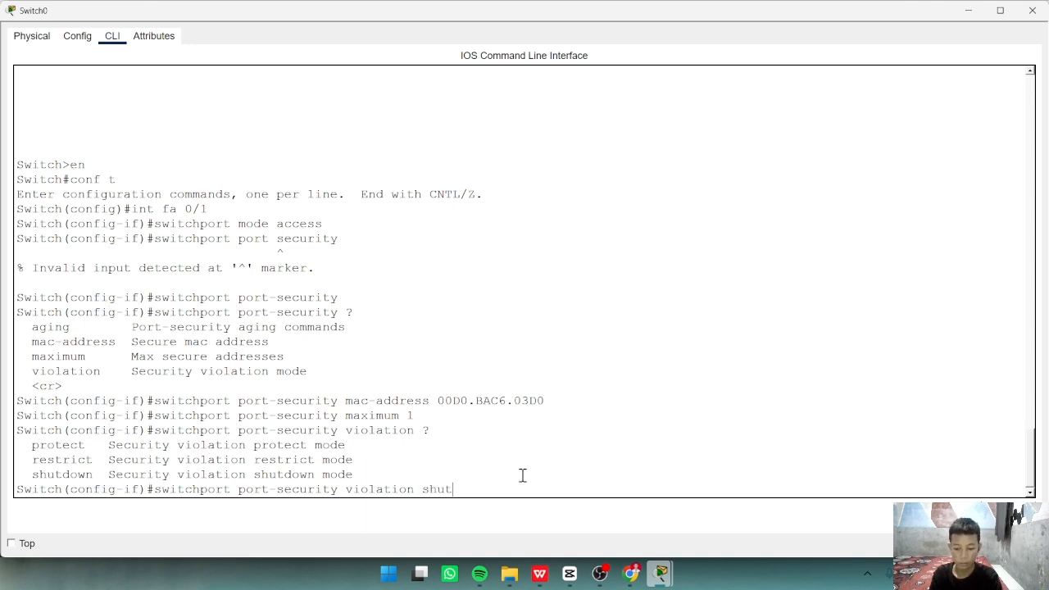
text(down)
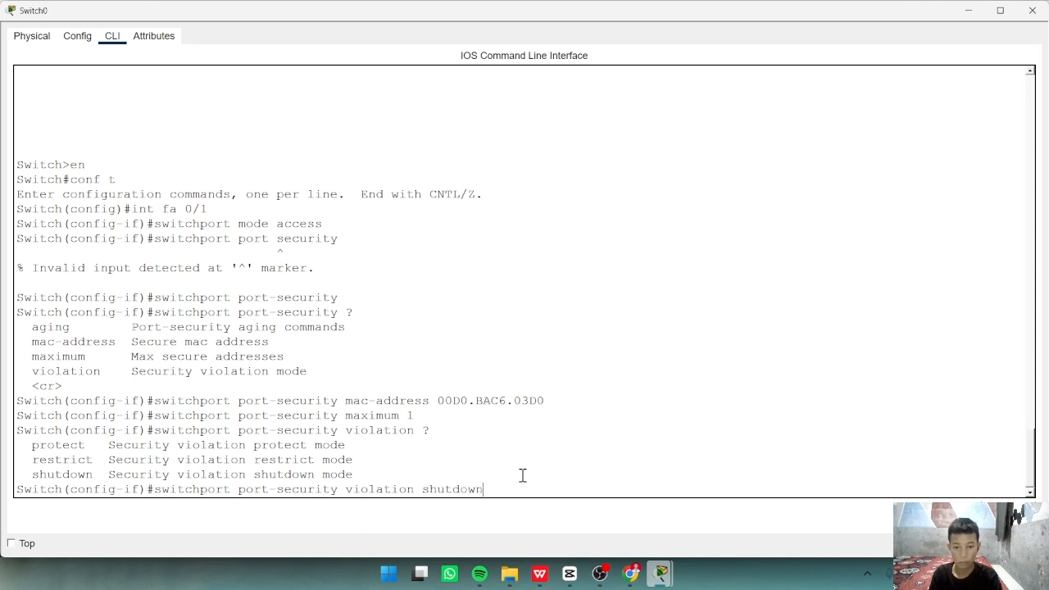
key(Return)
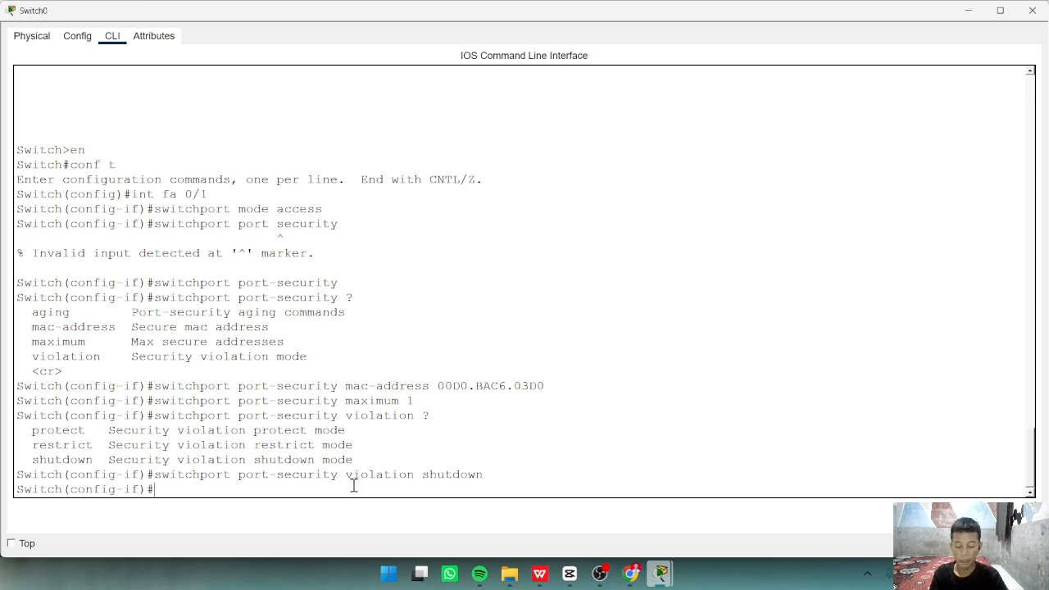
Display the port-security status of Fa0/1 with the command do show port int fa0/1
text(do)
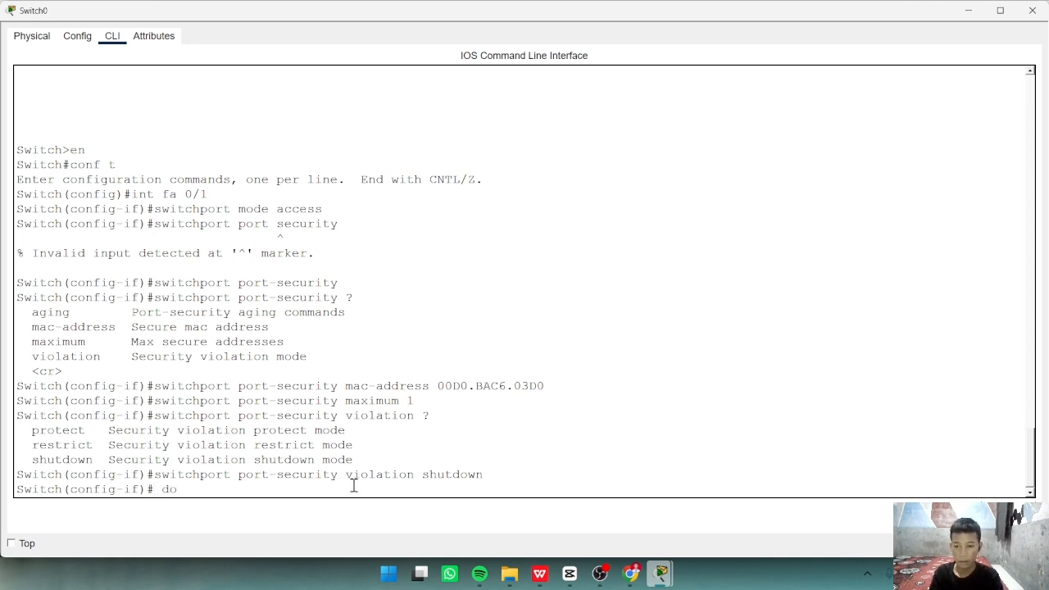
text( show )
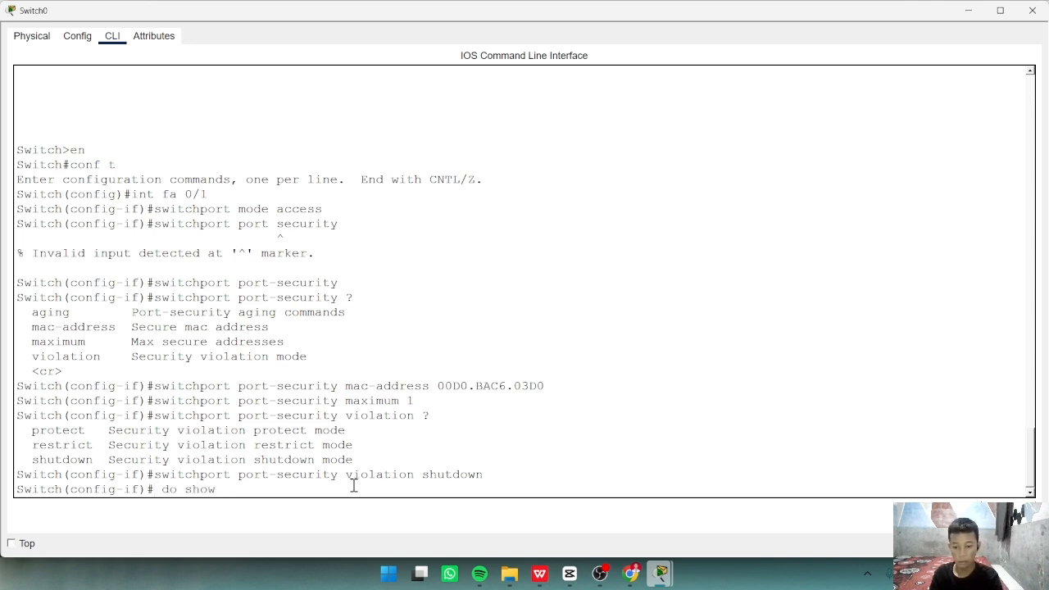
text(port)
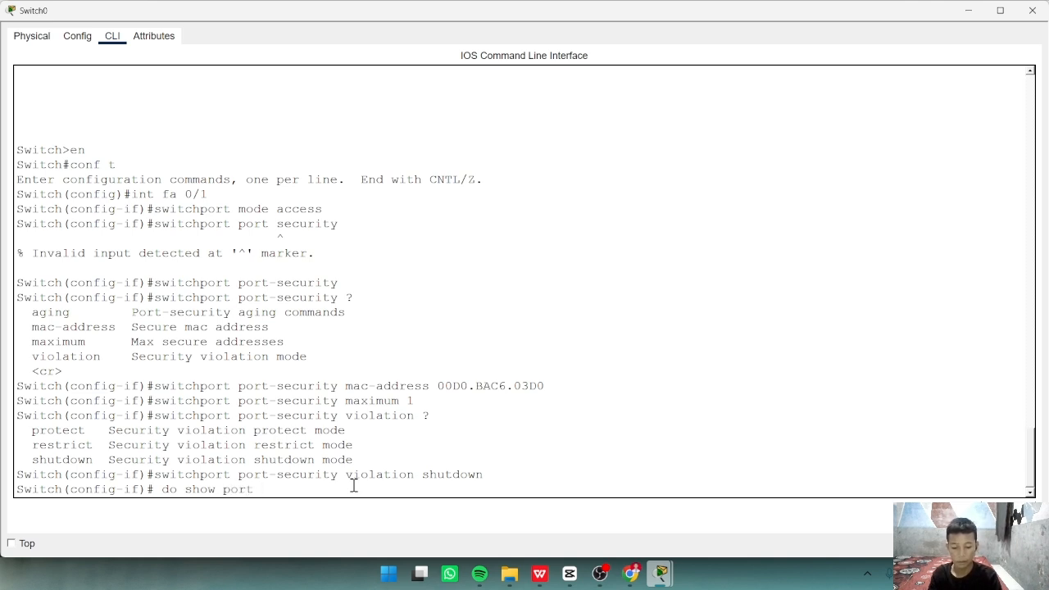
text( intfa0/)
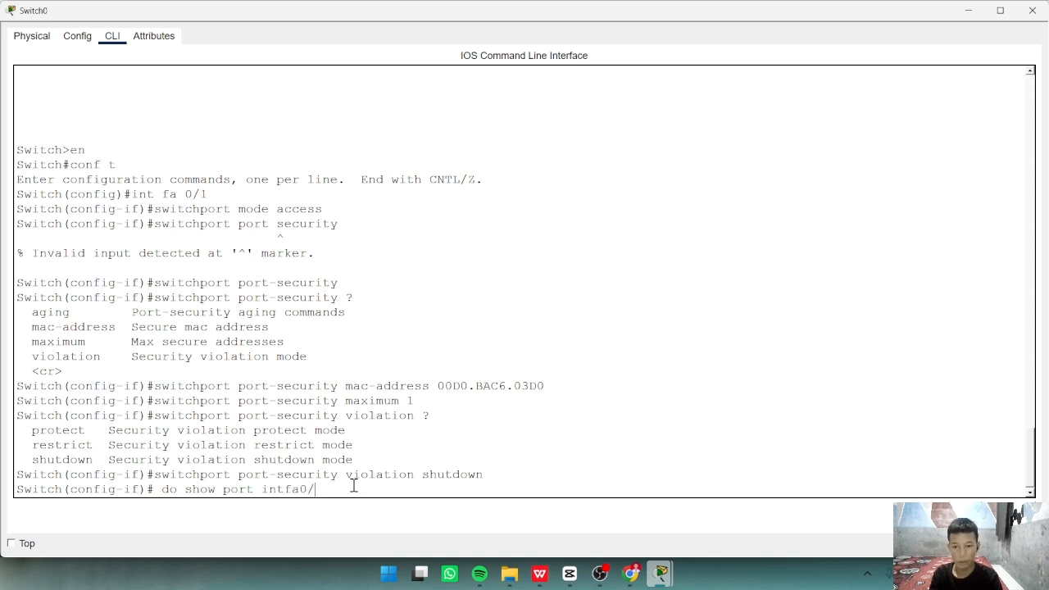
text(1)
key(Return)
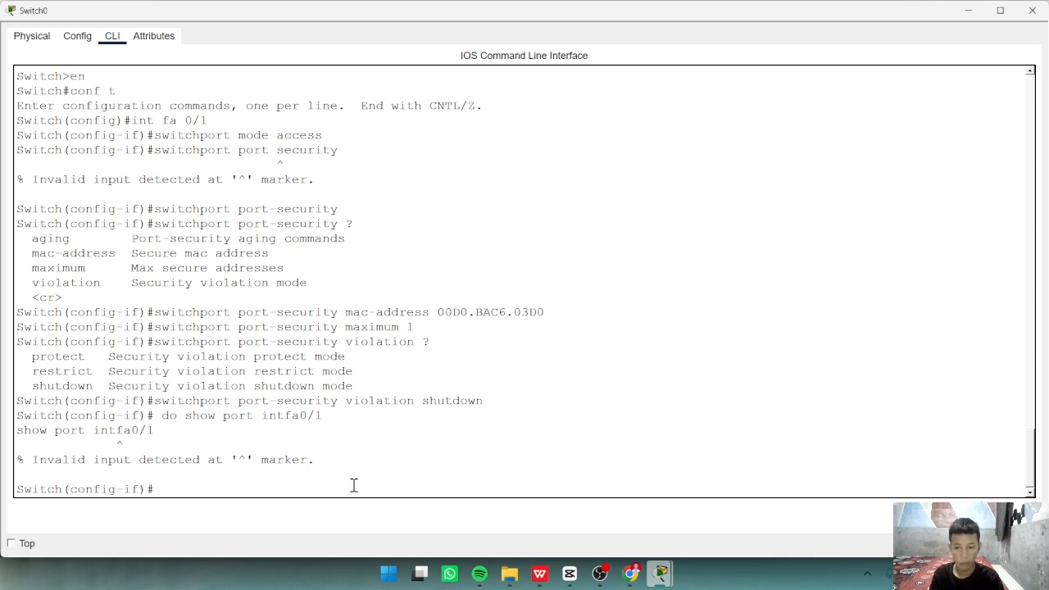
key(Up)
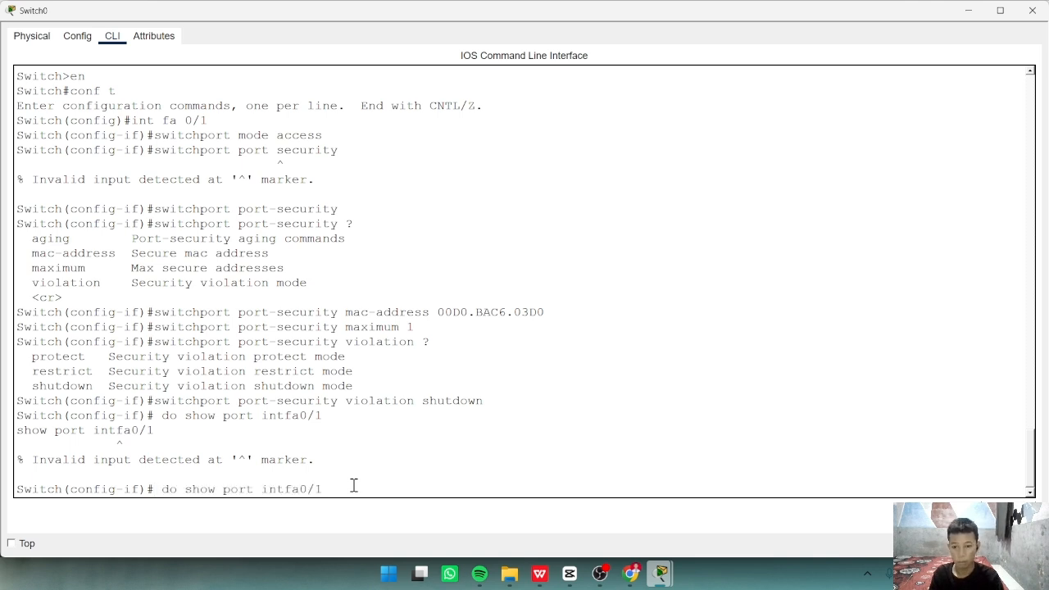
key(Return)
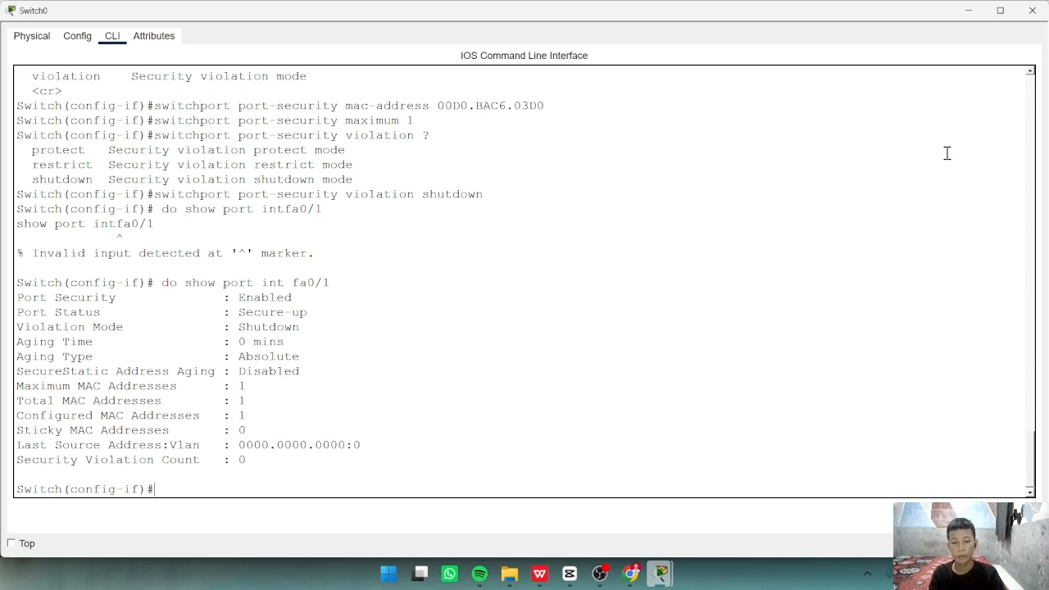
Return to the topology and test connectivity by sending simple PDUs from Server1 to Server2 and from Server1 to Server3
click(969, 10)
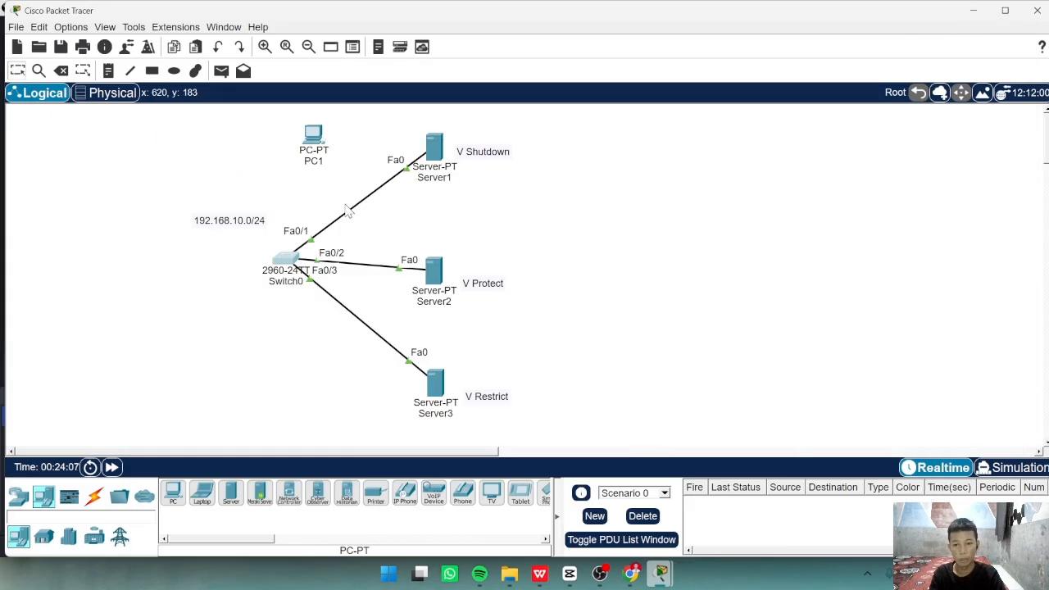
click(220, 74)
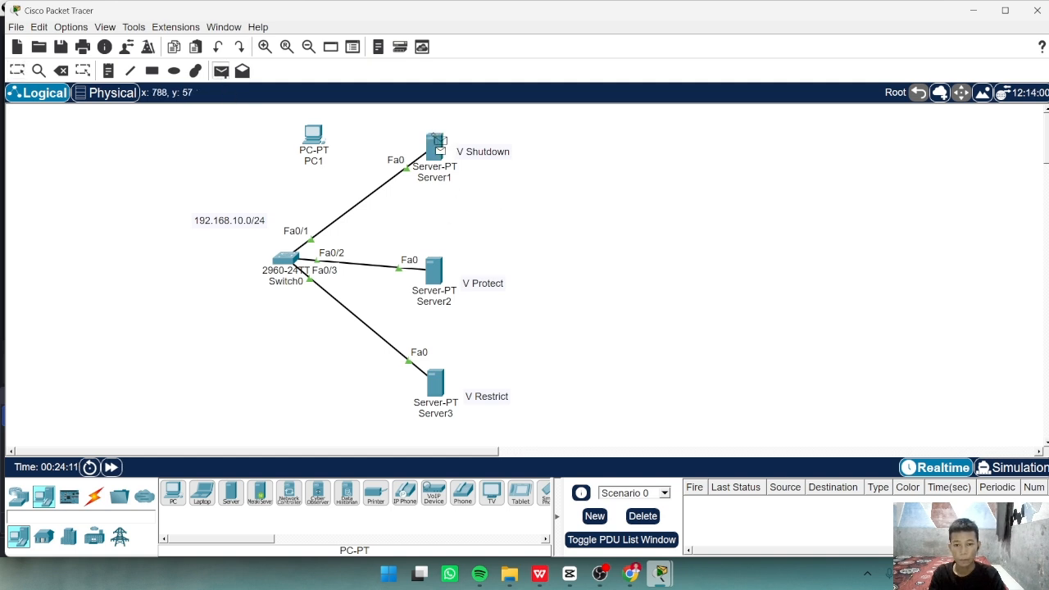
click(437, 145)
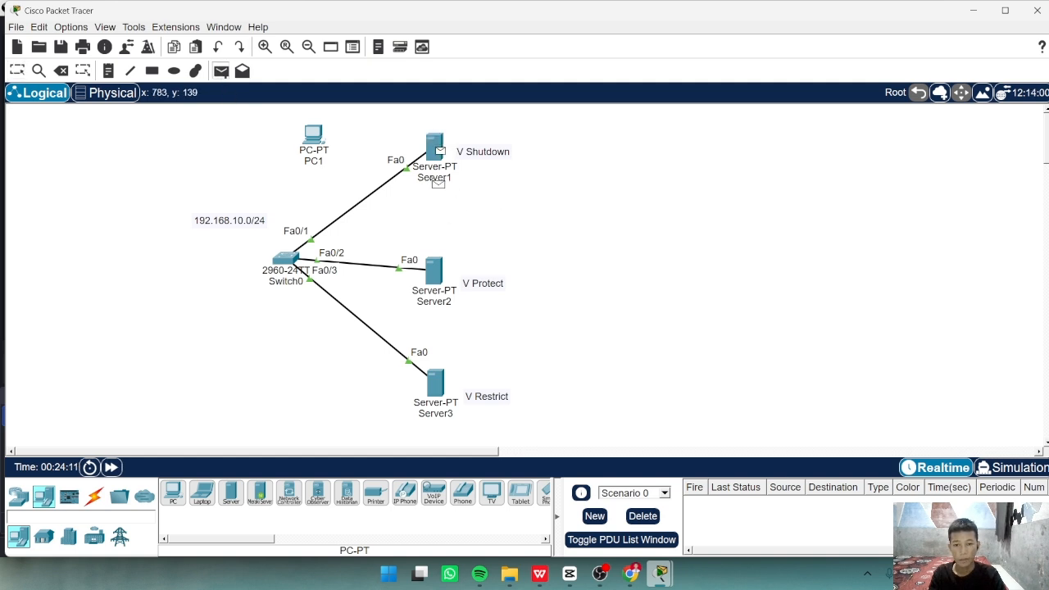
click(435, 274)
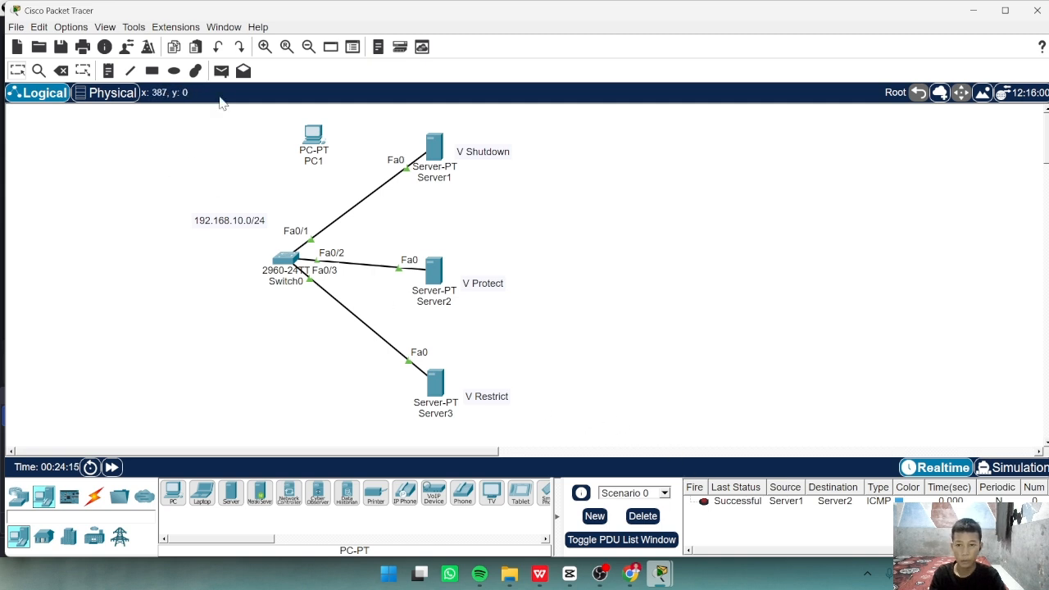
click(222, 71)
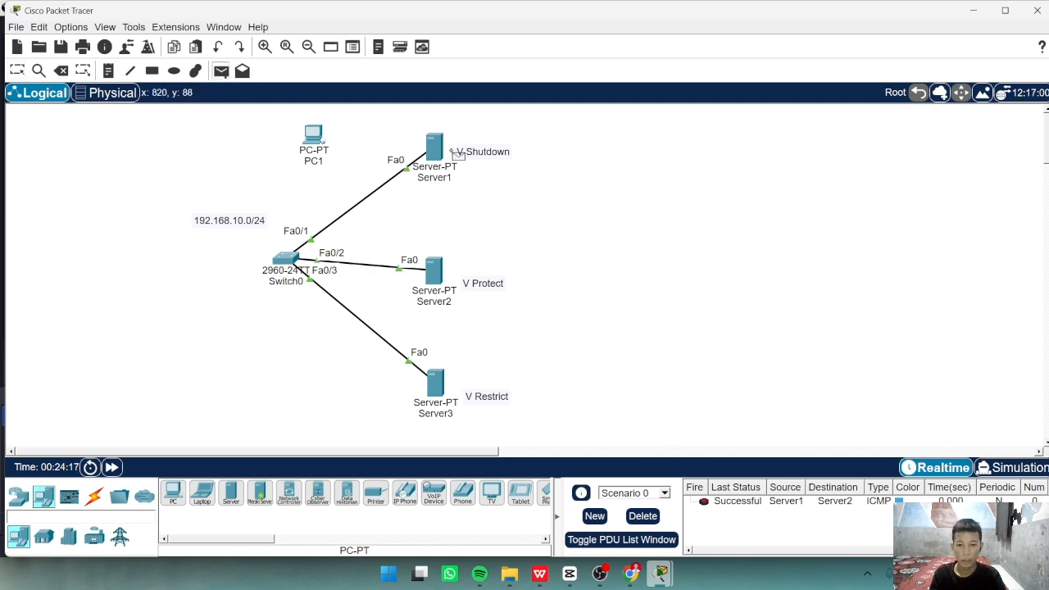
click(436, 148)
click(434, 384)
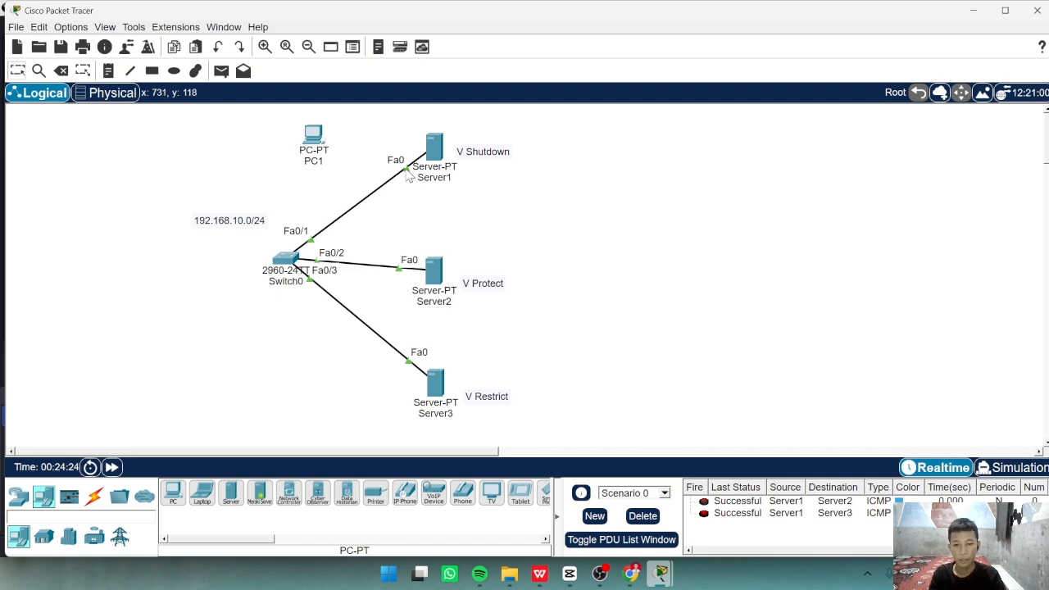
Move the Server1 end of the Fa0/1 cable to PC1's FastEthernet0 port
drag(407, 174, 311, 133)
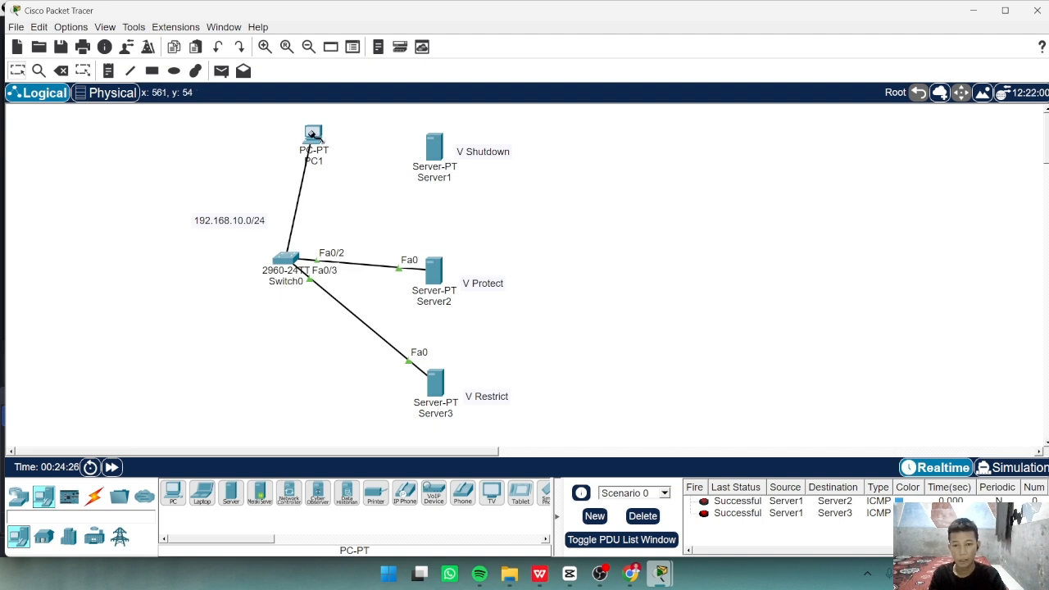
click(312, 134)
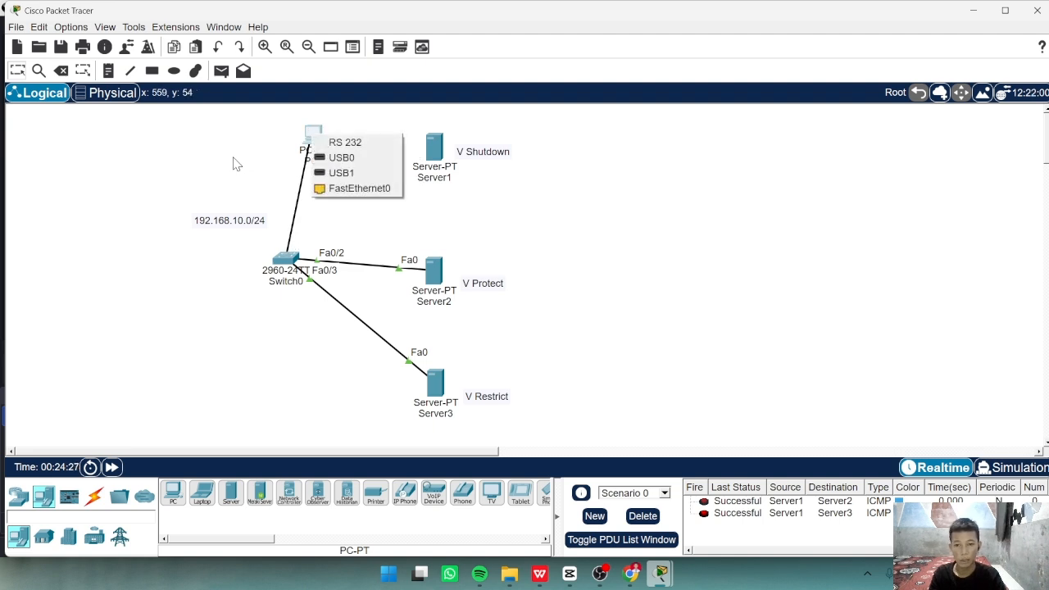
click(353, 188)
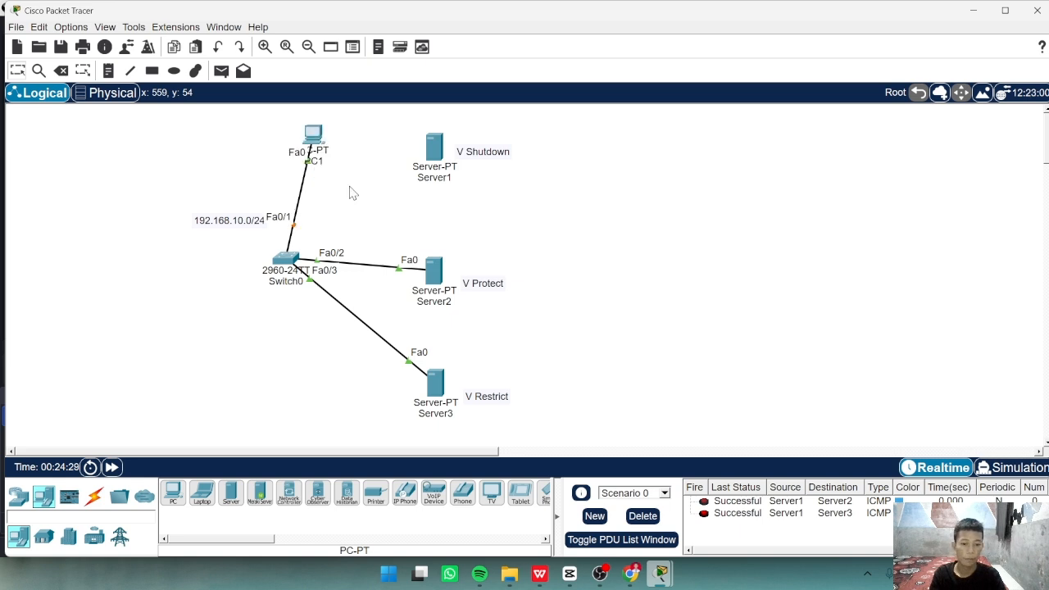
Fast-forward the simulation time and send a simple PDU from PC1 to Server2 to test the shutdown violation
click(112, 467)
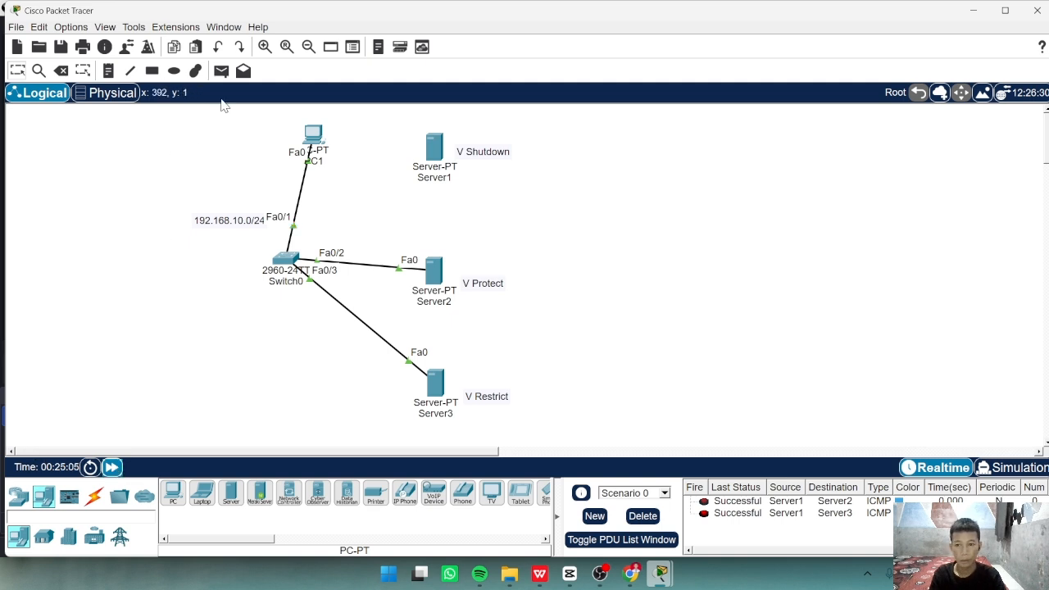
click(221, 71)
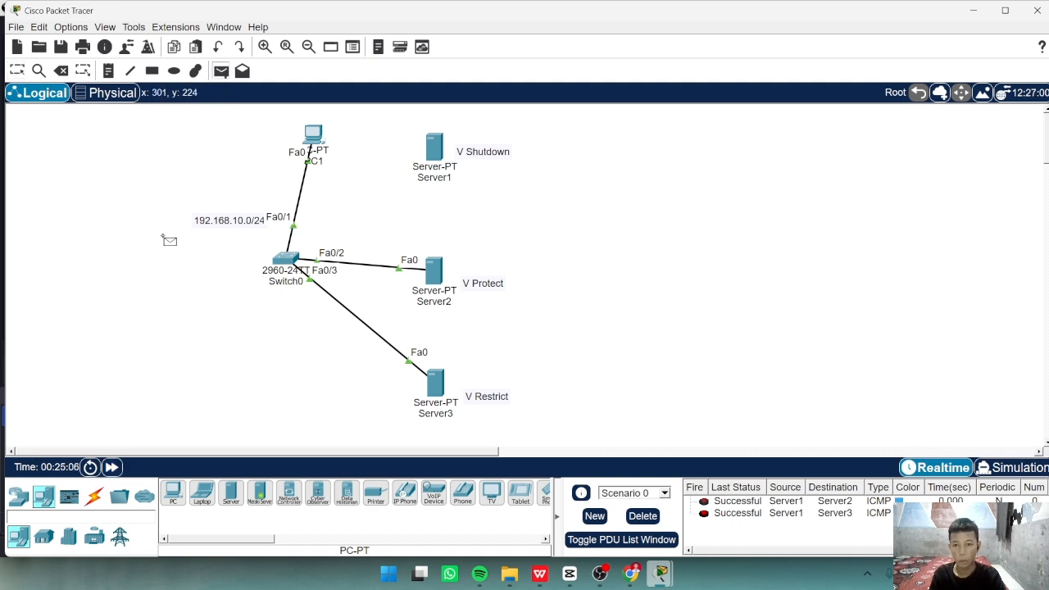
click(314, 135)
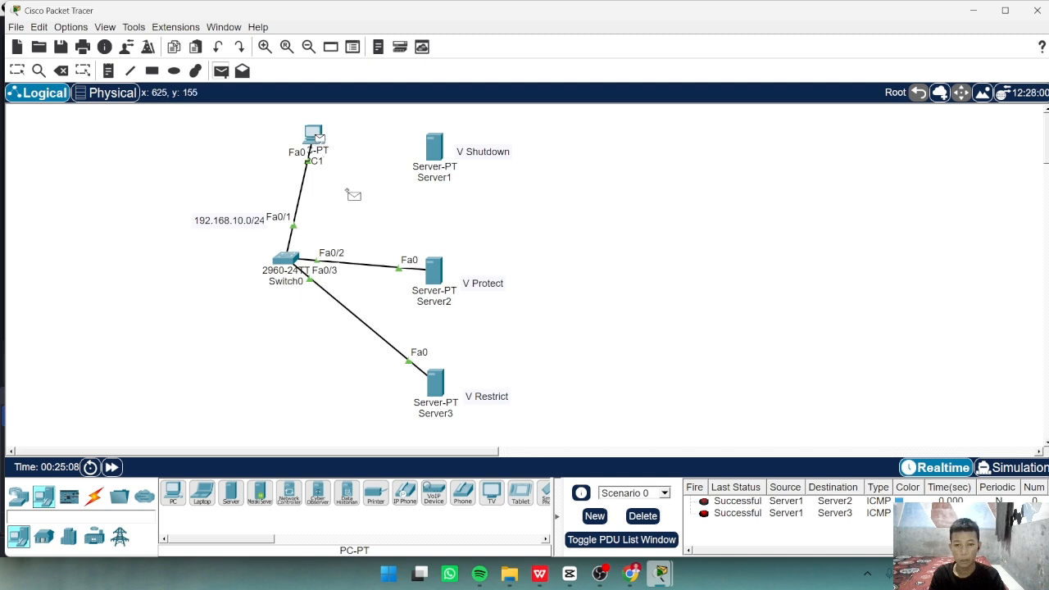
click(432, 268)
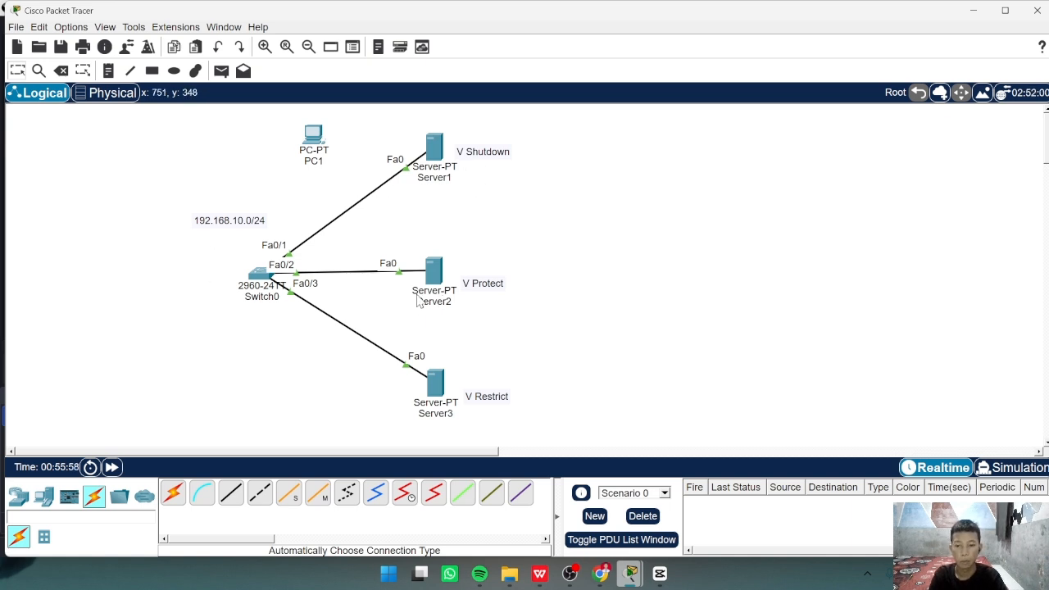
Open Switch0's command line and enter global configuration mode with en and conf t
click(266, 281)
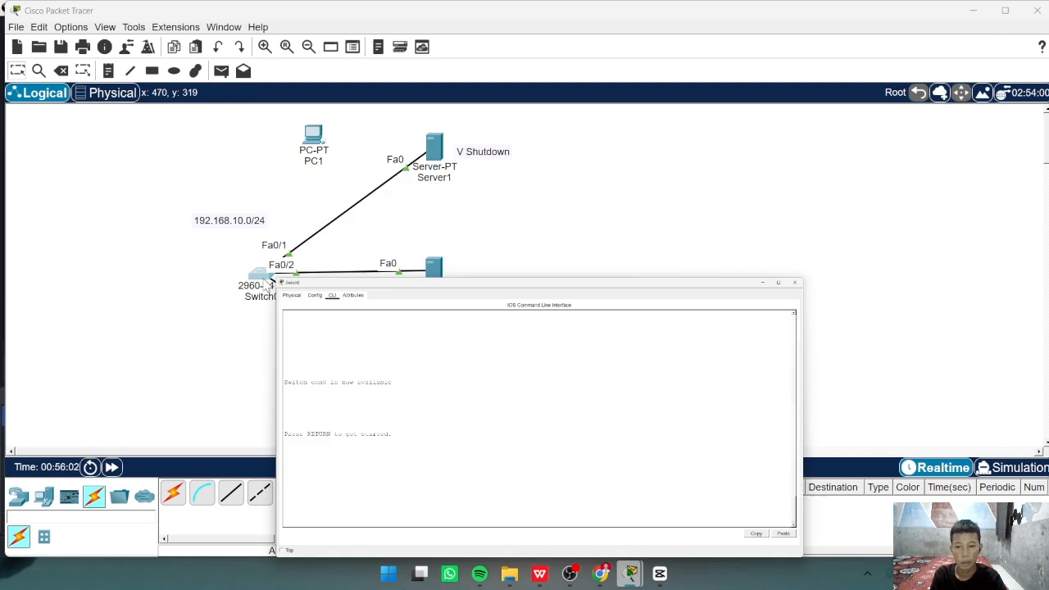
key(Return)
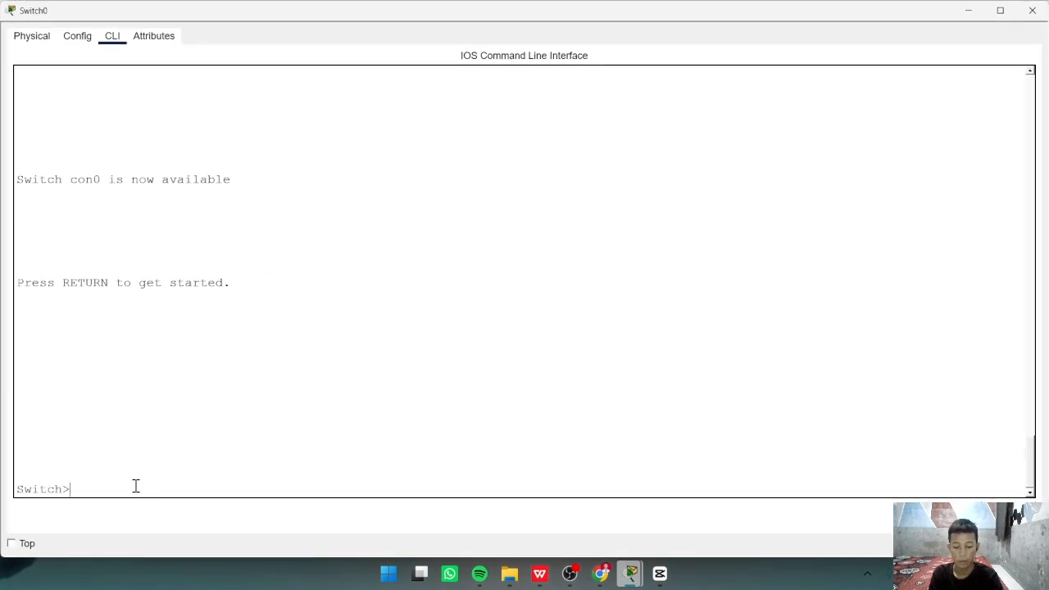
text(en)
key(Return)
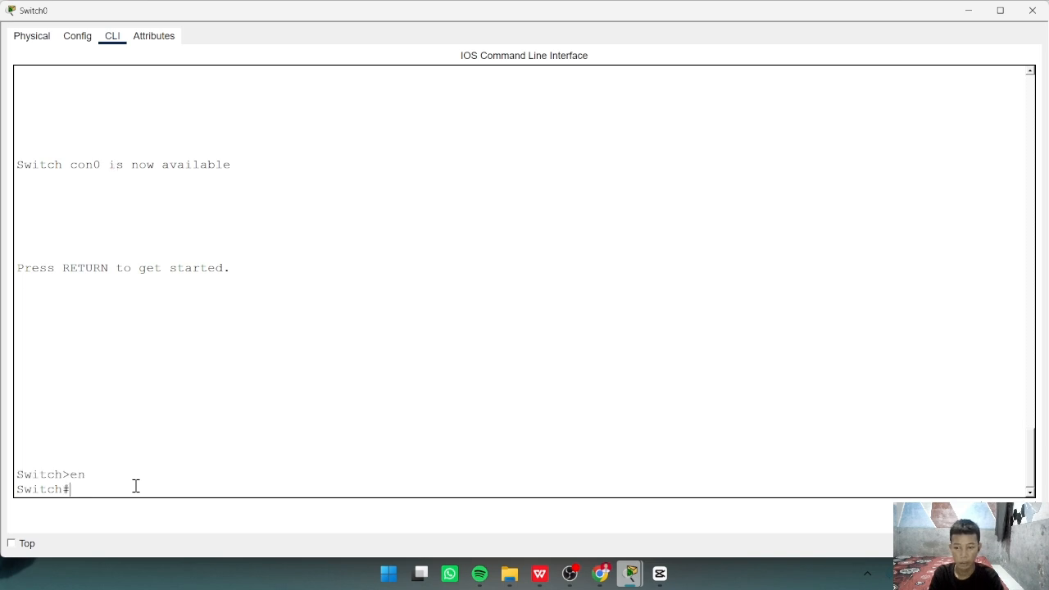
text(con f)
key(Return)
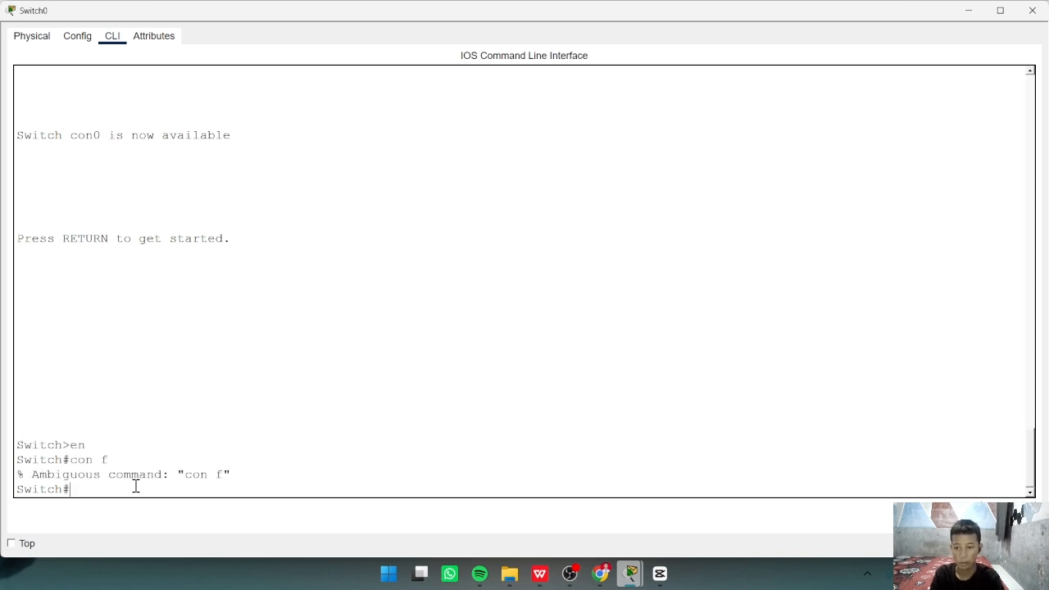
key(Up)
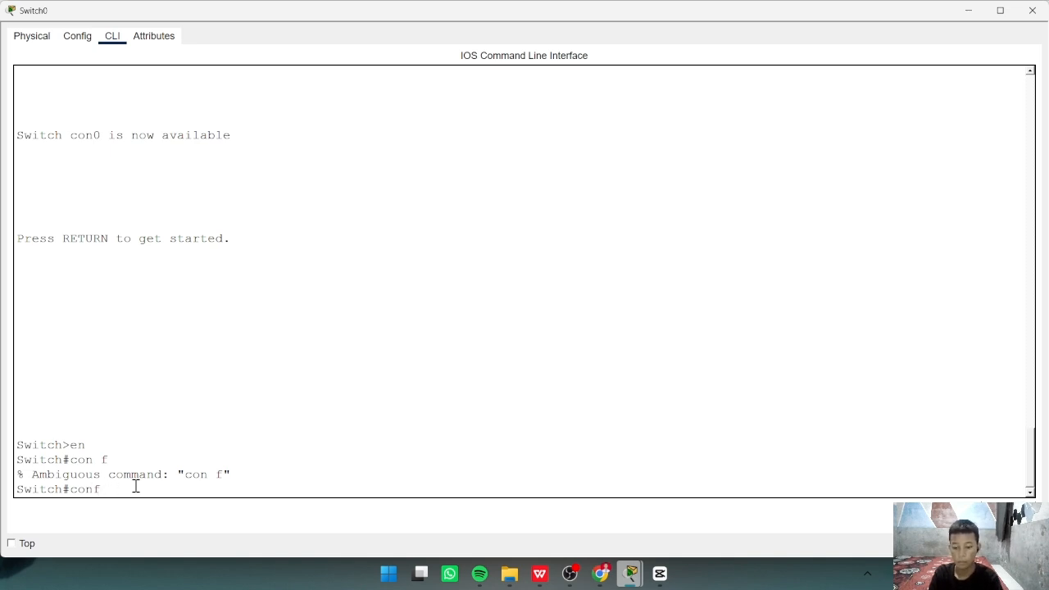
key(Return)
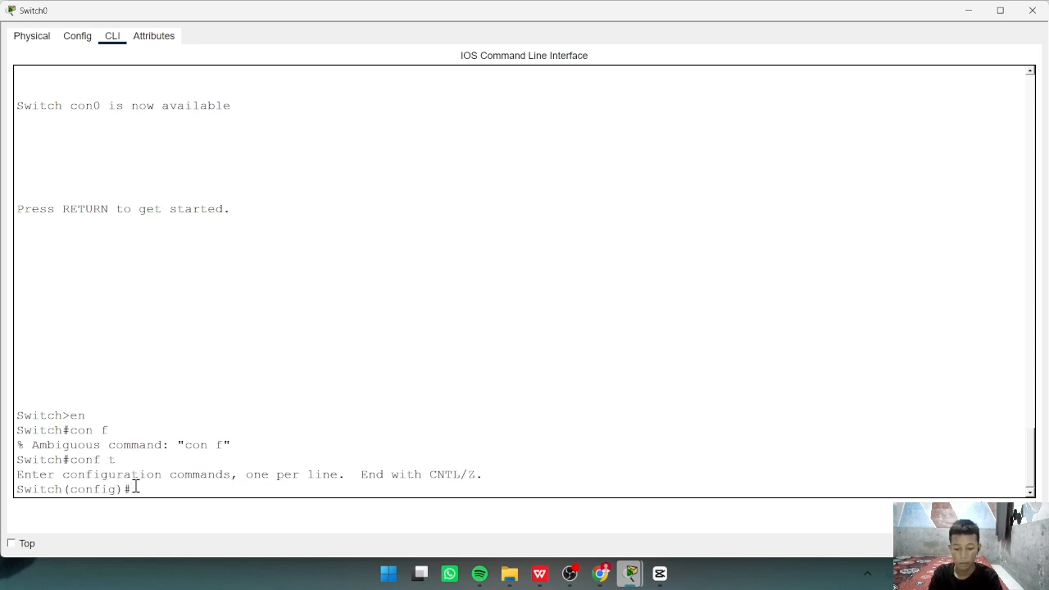
Enter interface fa 0/2 and set the port to access mode with sw mode acces
text(int)
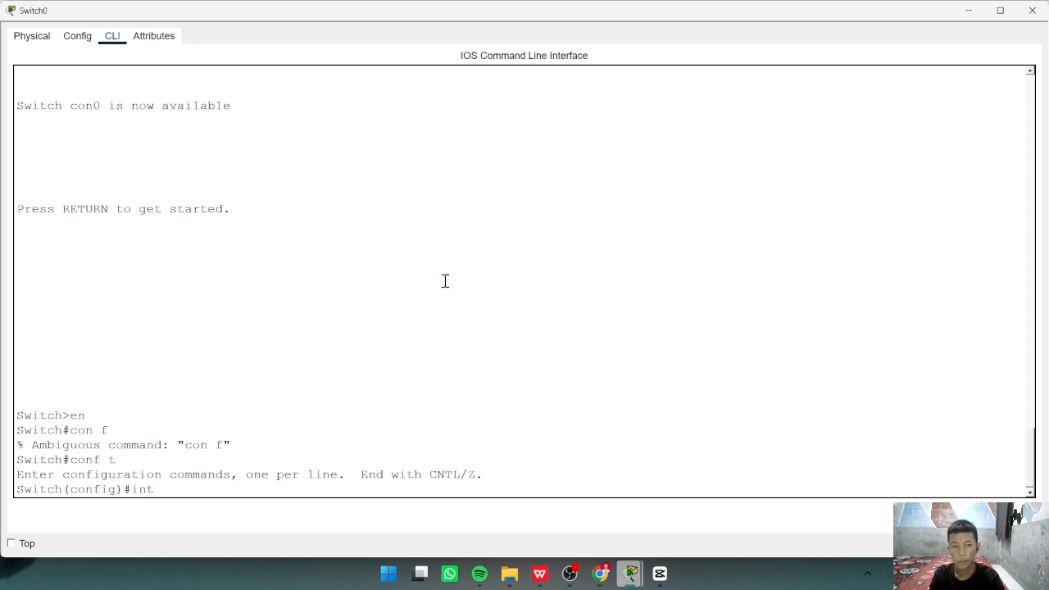
click(966, 13)
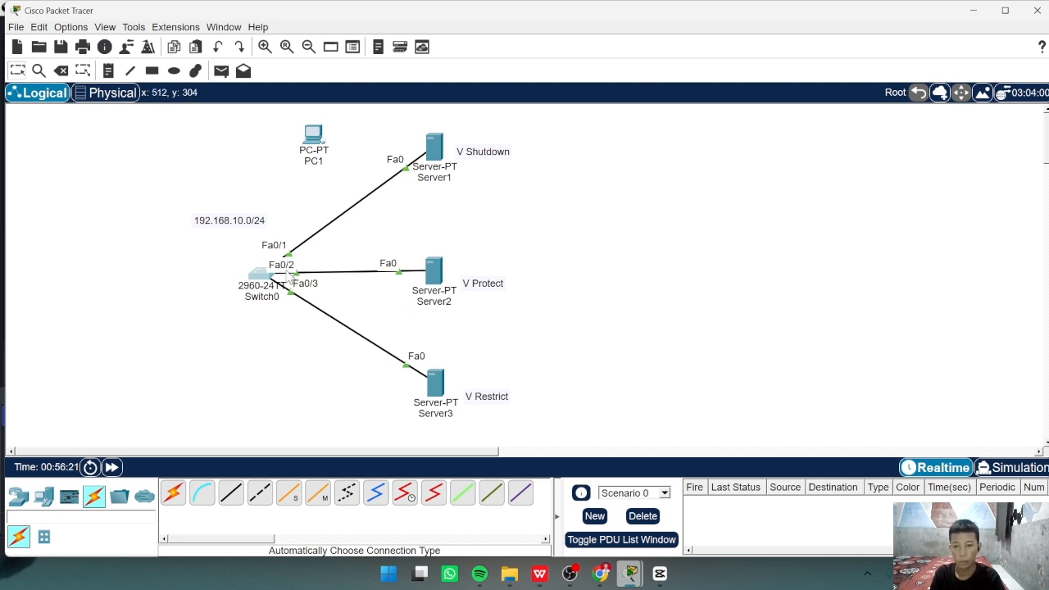
click(261, 279)
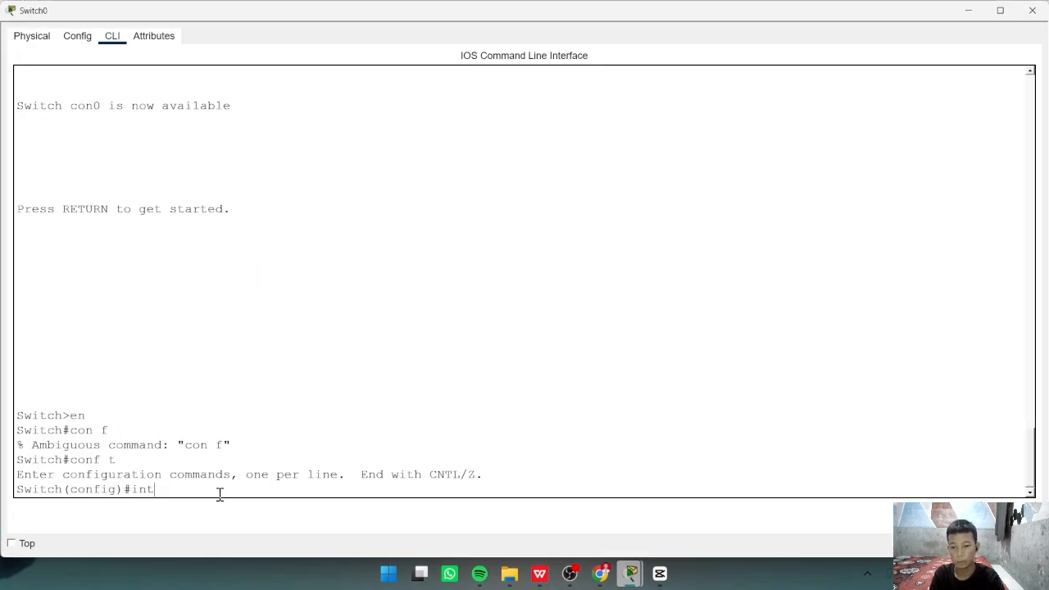
text(fa 0)
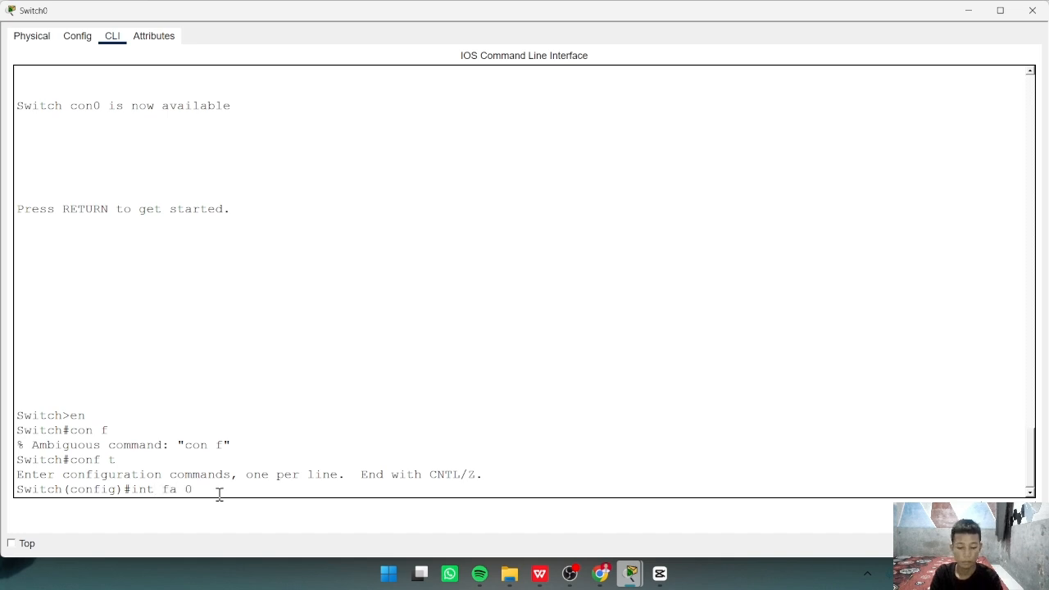
text(/2)
key(Return)
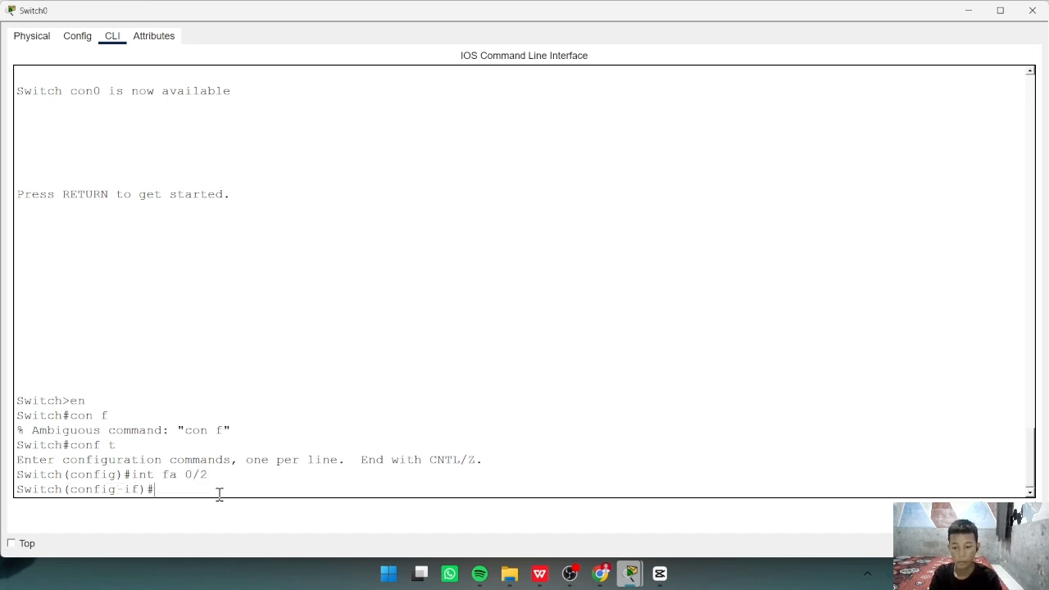
text(sw m)
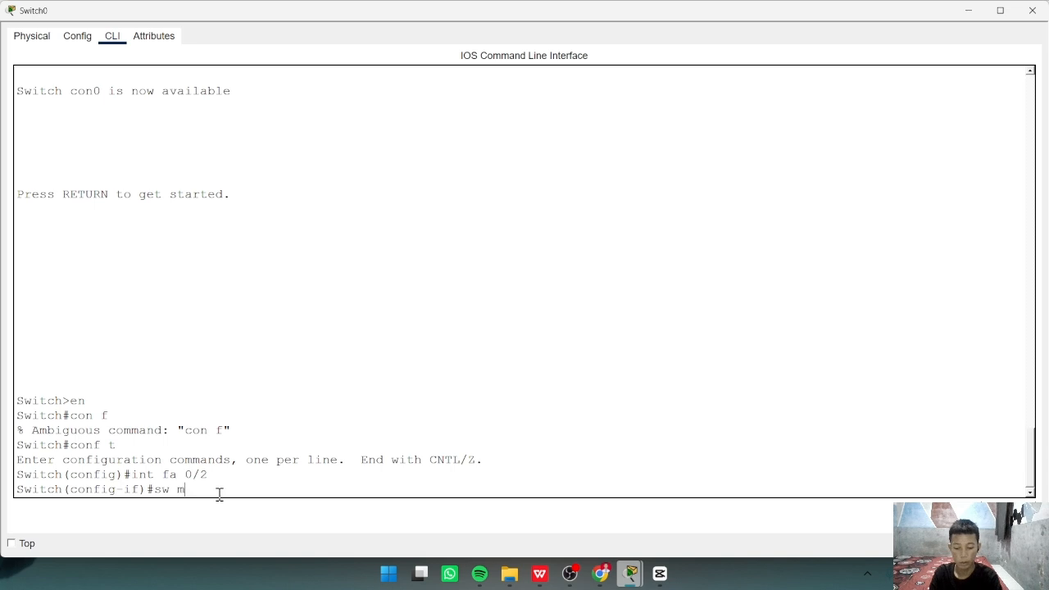
text(ode a)
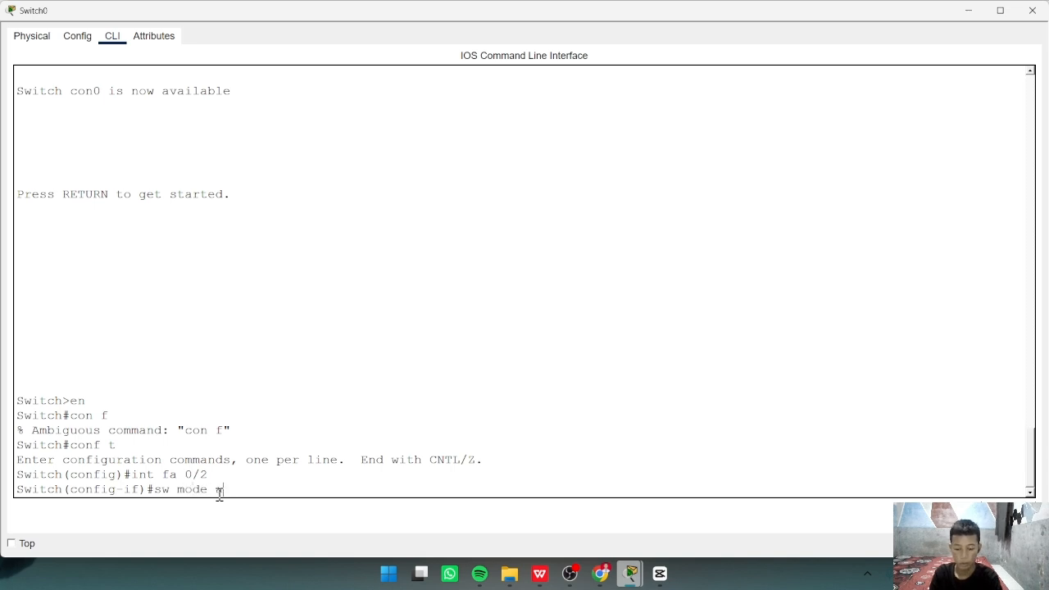
text(cces)
key(Return)
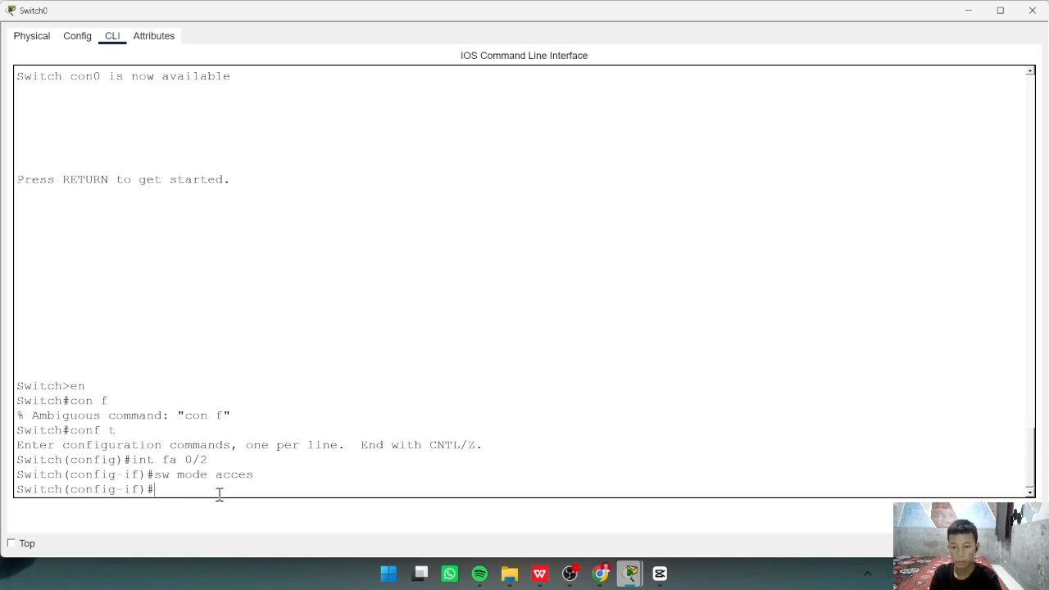
Enable port security on Fa0/2 with sw port-security
text(s)
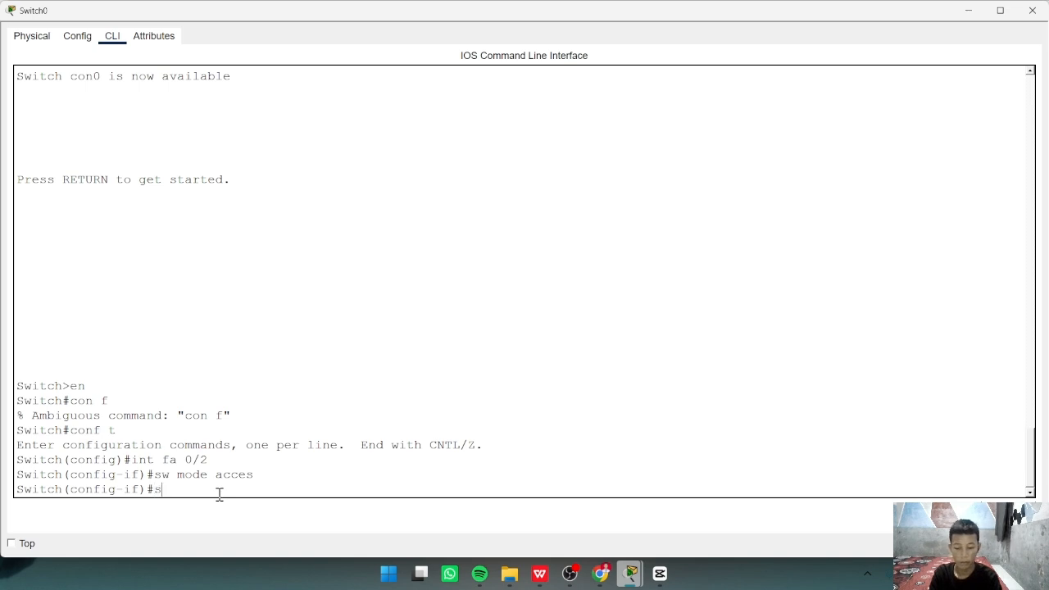
text(w por)
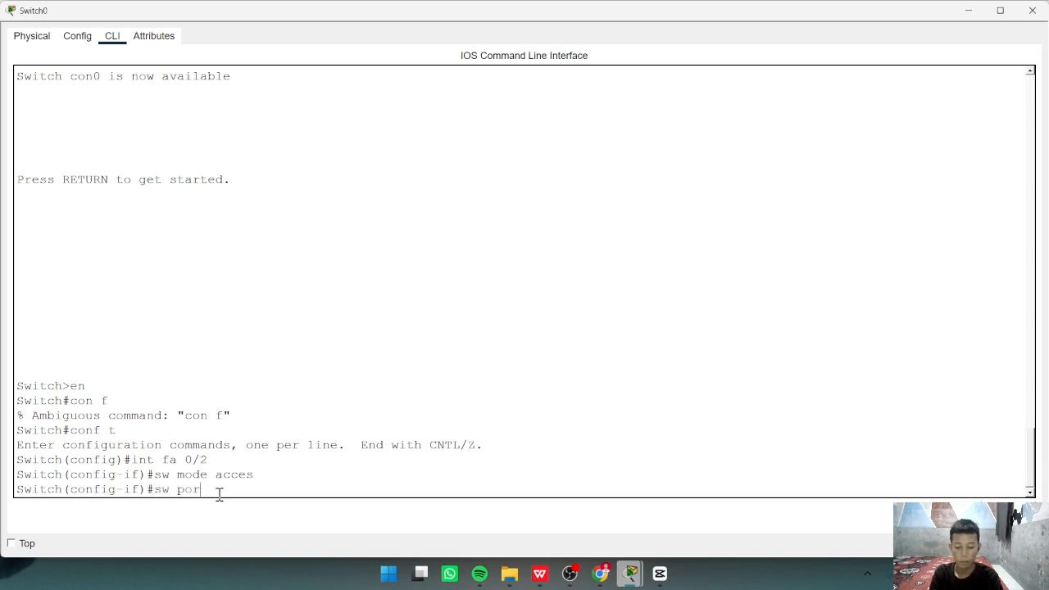
text(t-se)
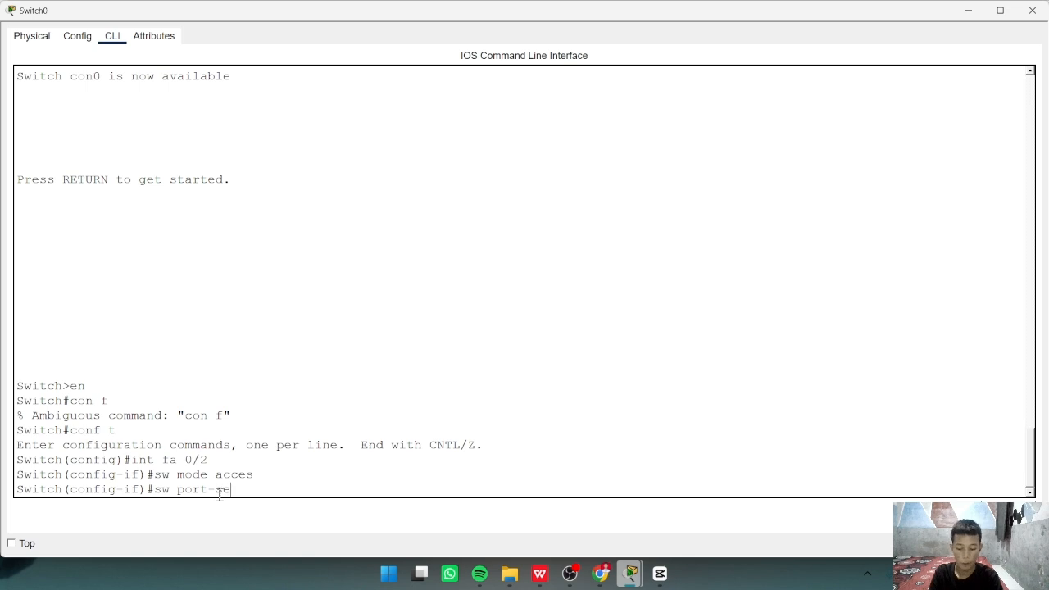
text(curity)
key(Return)
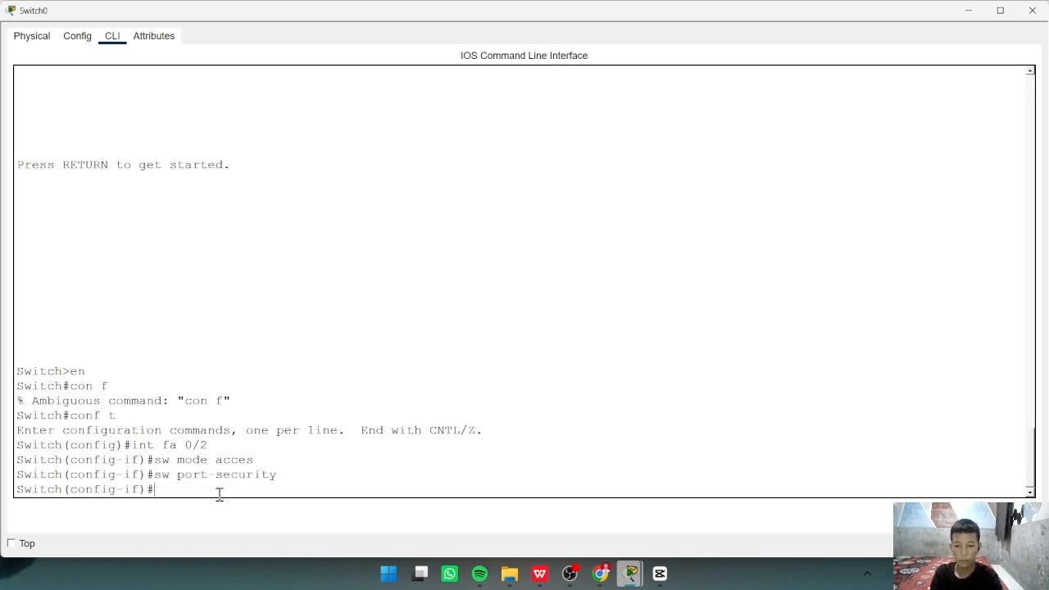
List the port-security options and enable sticky MAC learning on Fa0/2 with sw port-security mac-address sticky
key(Up)
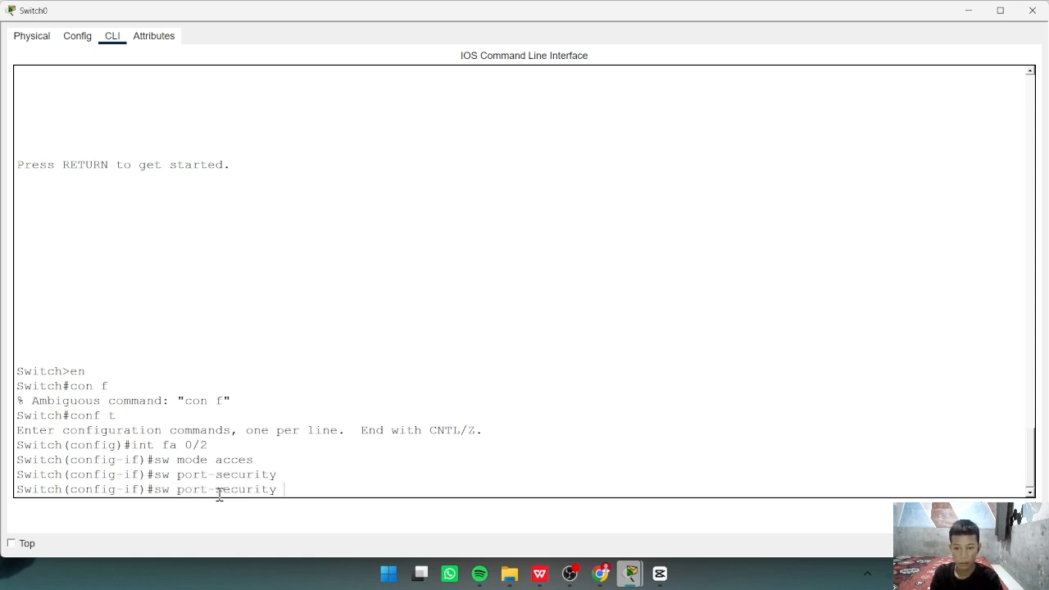
text(?)
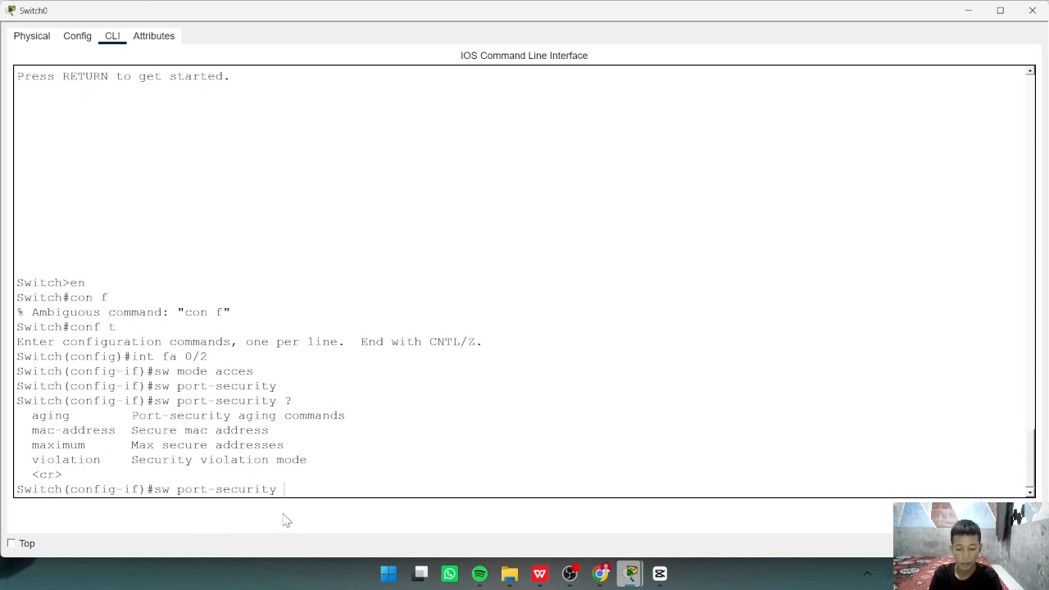
text(mac)
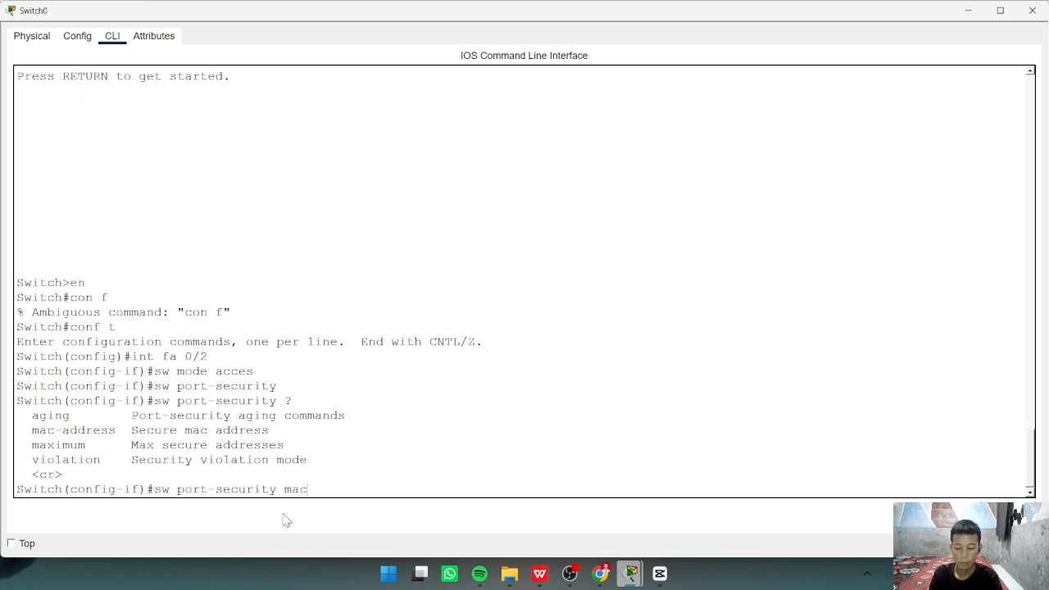
key(Tab)
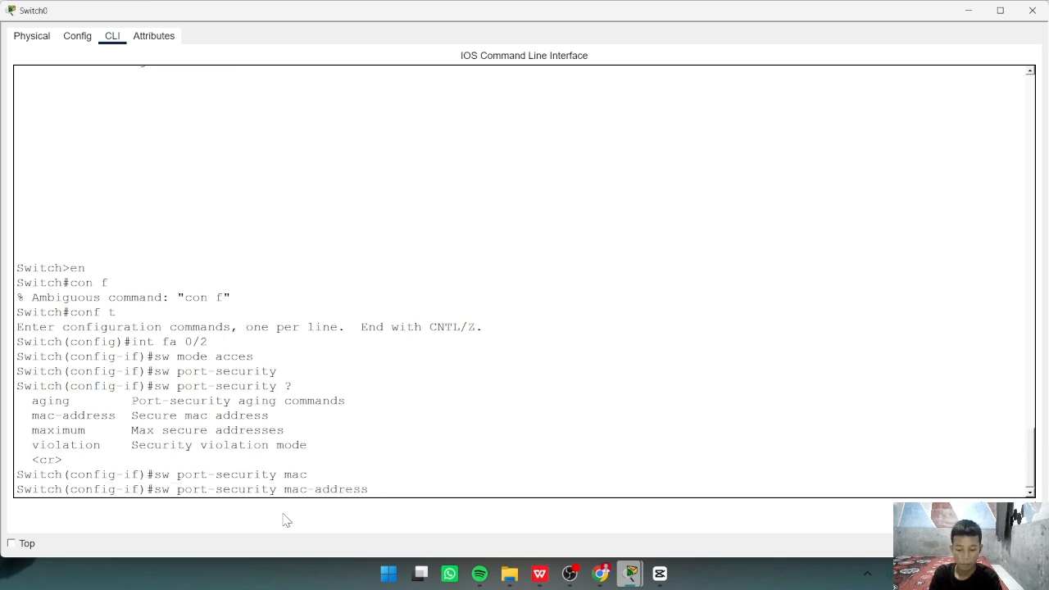
text(st)
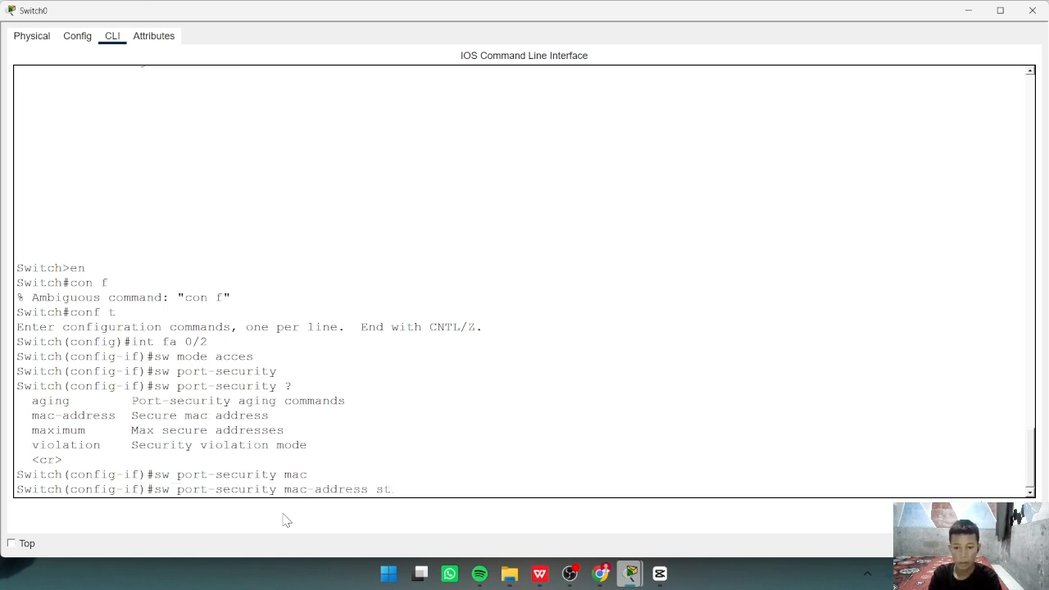
text(icky)
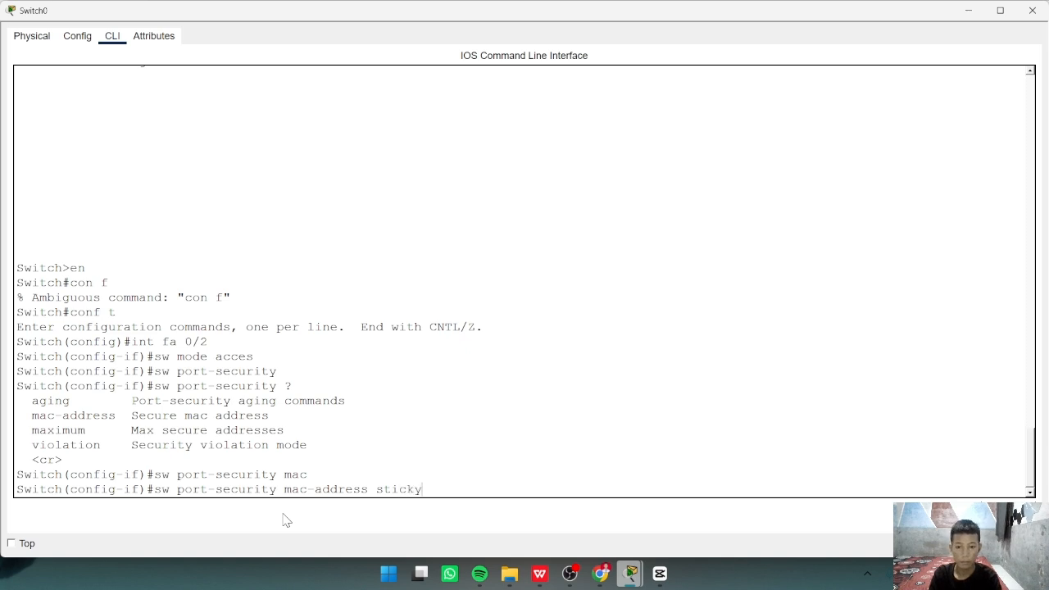
key(Return)
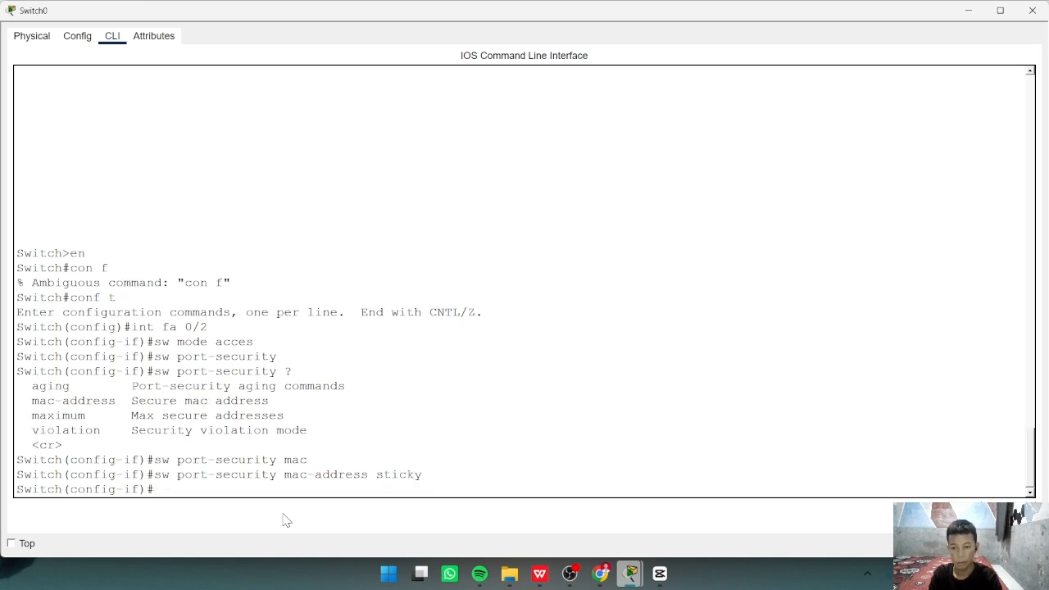
List the violation modes and set Fa0/2 to protect with sw port-security violation protect
key(Up)
key(BackSpace)
key(BackSpace)
key(BackSpace)
key(BackSpace)
key(BackSpace)
key(BackSpace)
key(BackSpace)
key(BackSpace)
key(BackSpace)
key(BackSpace)
key(BackSpace)
key(BackSpace)
key(BackSpace)
key(BackSpace)
key(BackSpace)
key(BackSpace)
key(BackSpace)
key(BackSpace)
key(BackSpace)
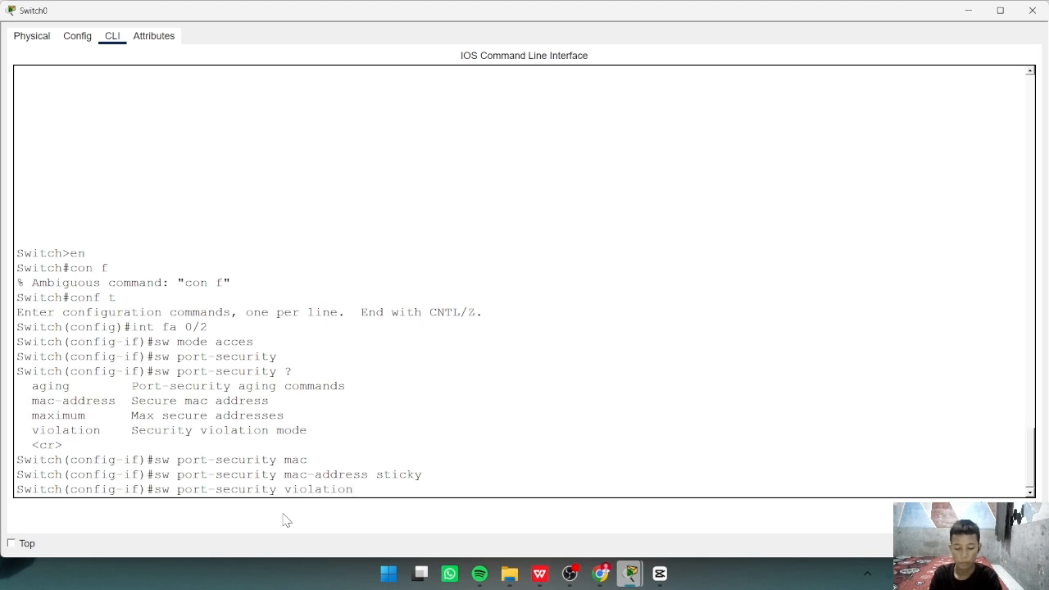
text(?)
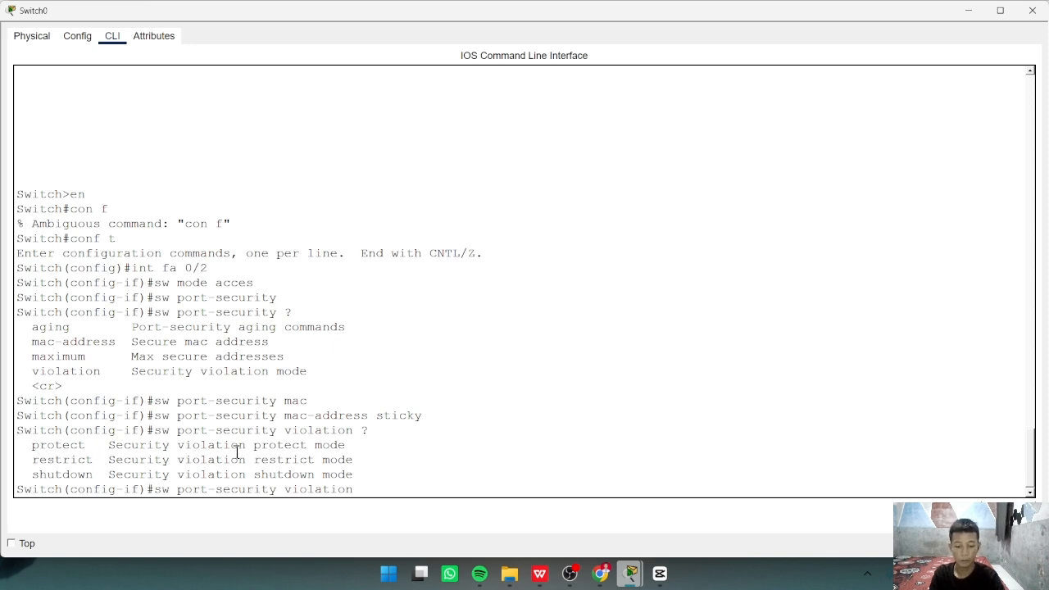
text(prote)
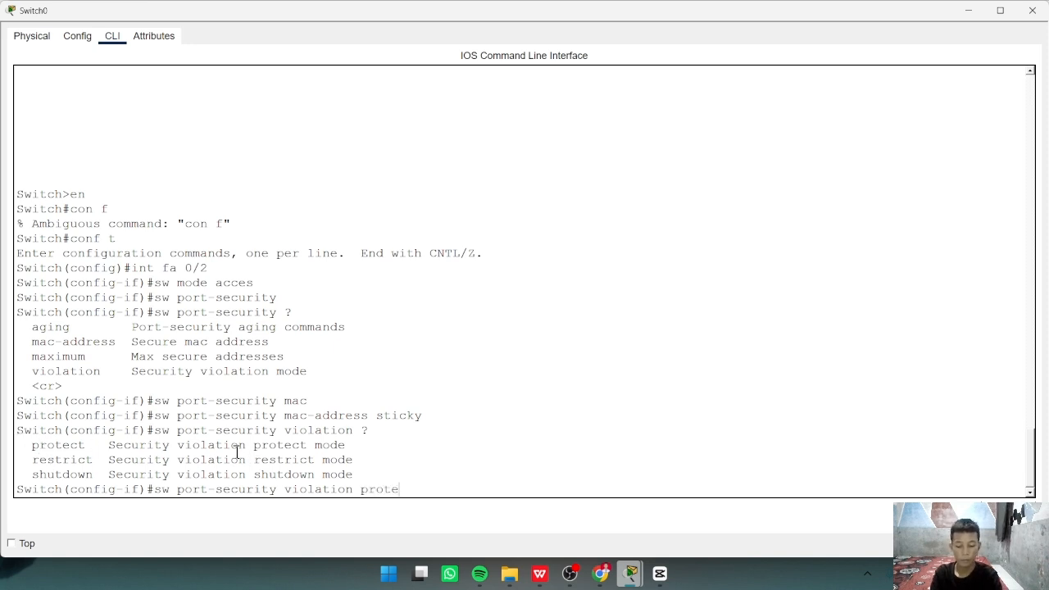
text(ct)
key(Return)
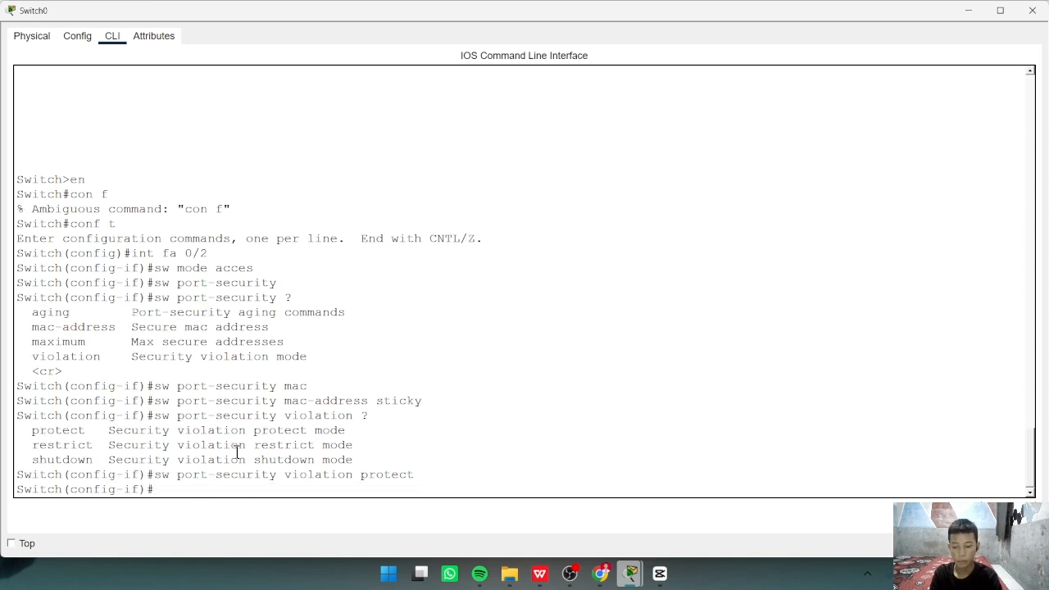
Display the port-security status of Fa0/2 with do show port int fa 0/2 and return to the topology
text(do)
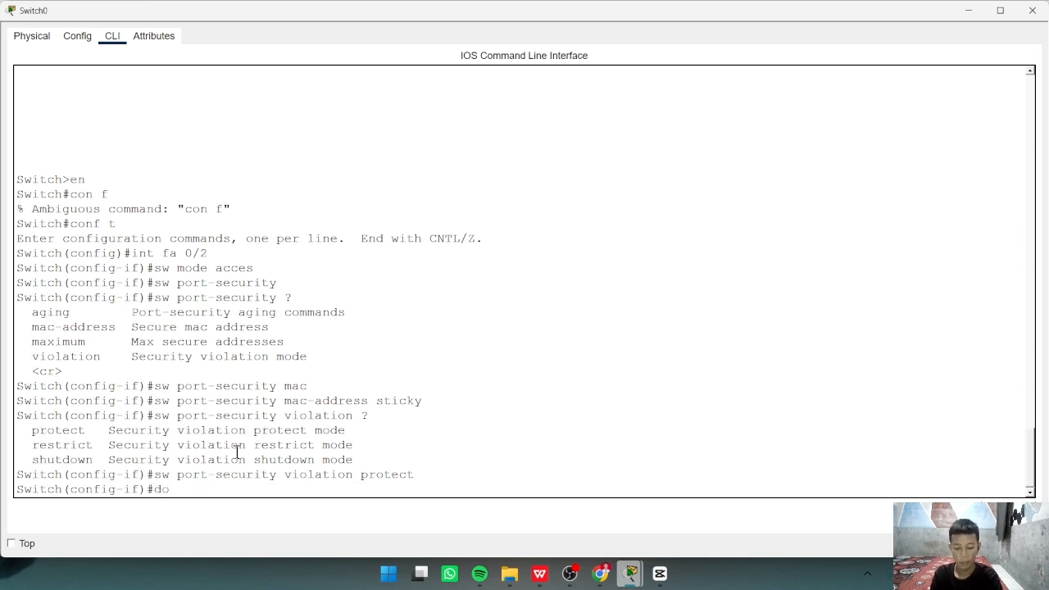
text( show port)
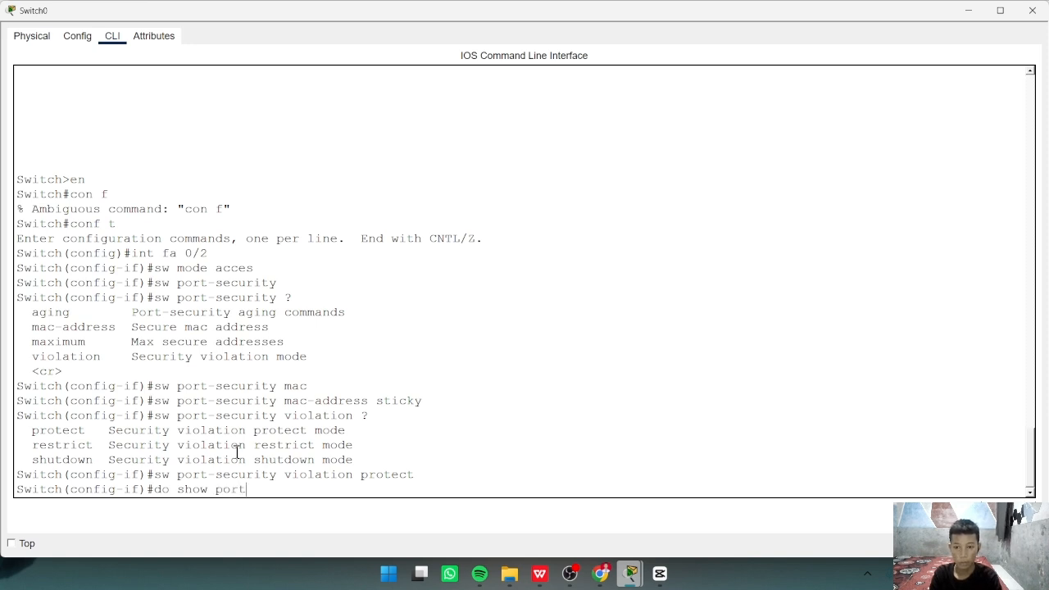
text( int )
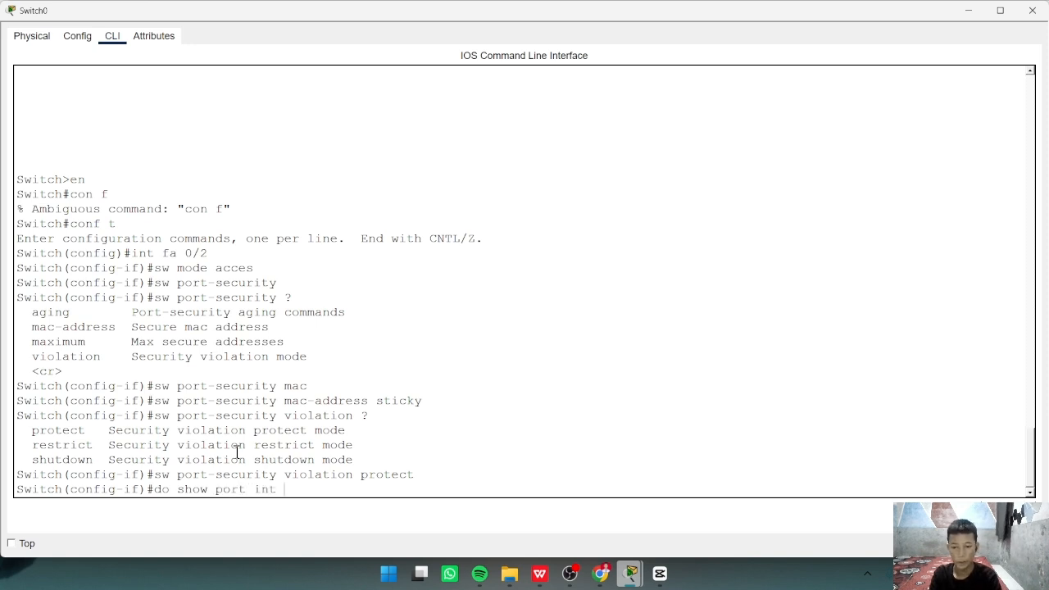
text(fa 0)
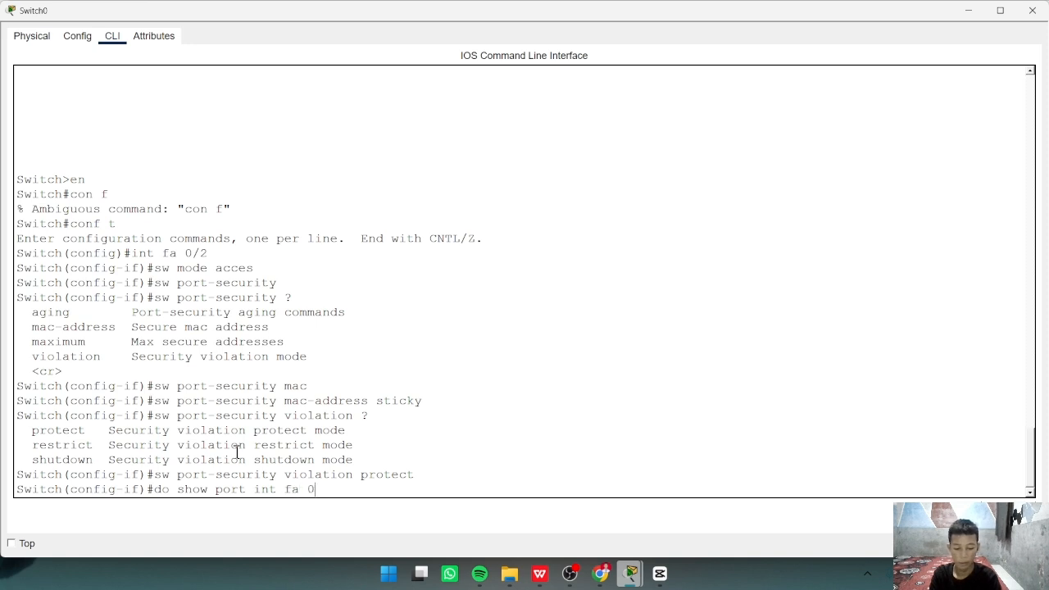
text(/2)
key(Return)
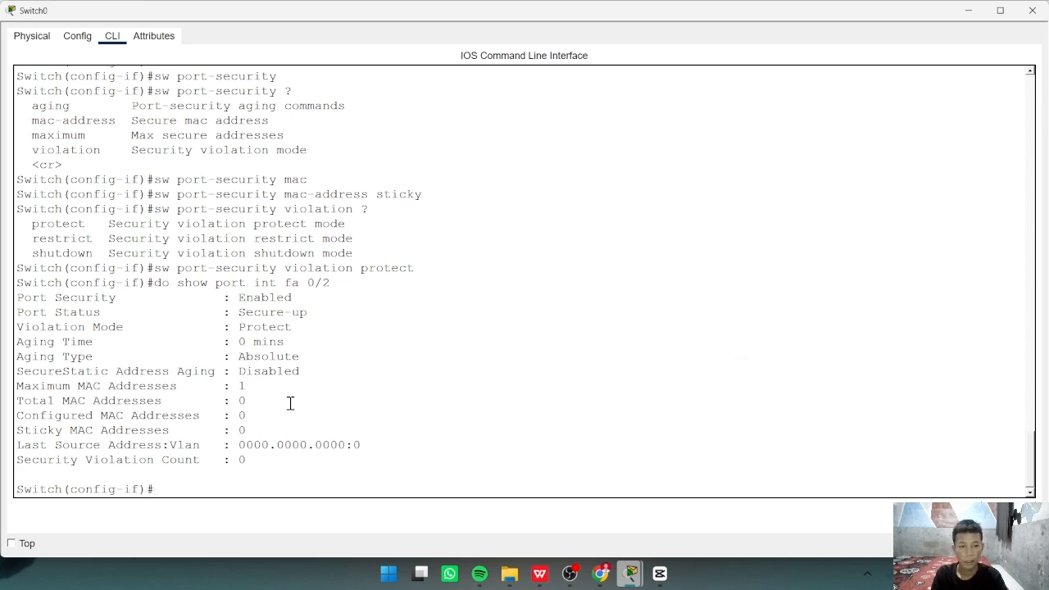
click(969, 14)
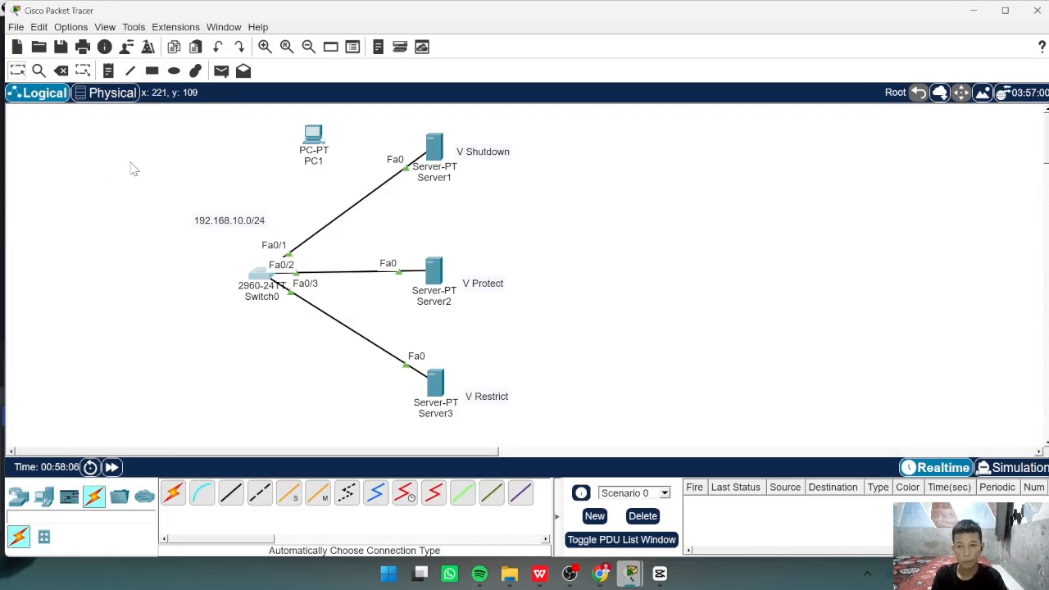
Send simple PDUs from Server2 to Server1 and from Server2 to Server3
click(223, 73)
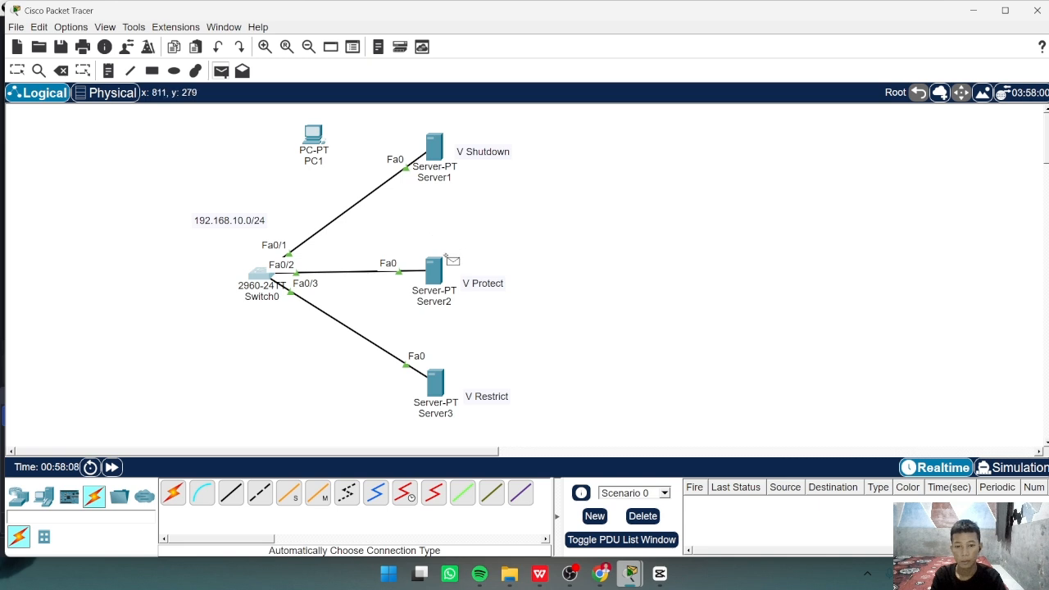
click(435, 269)
click(435, 148)
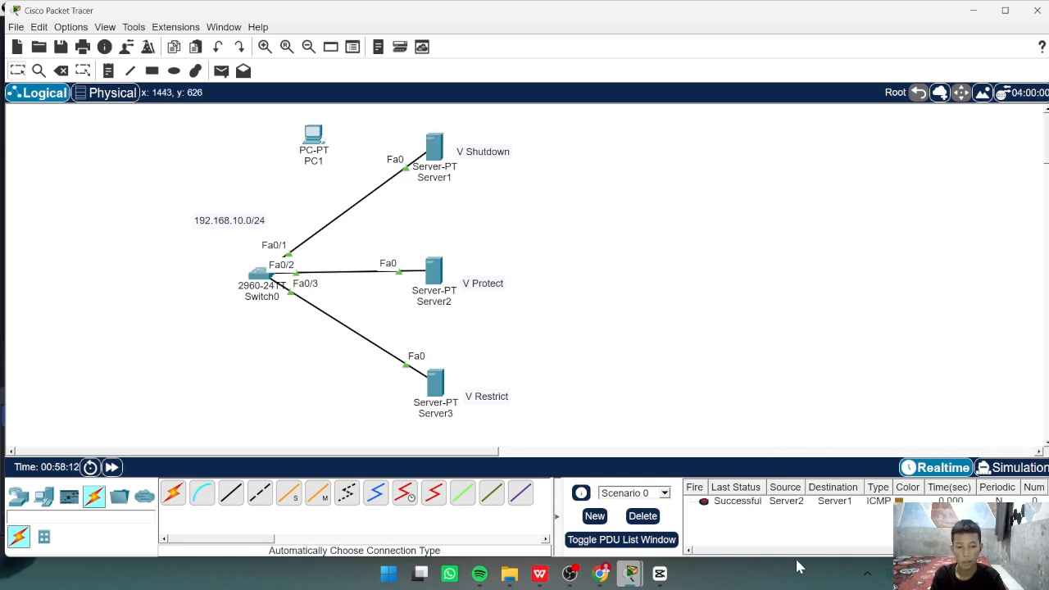
click(221, 72)
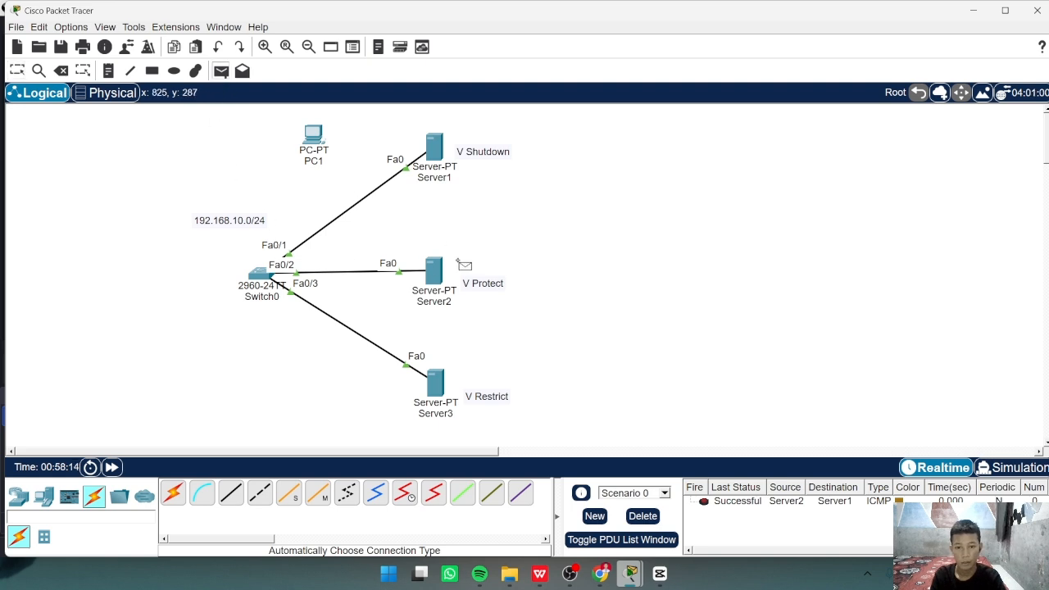
click(440, 279)
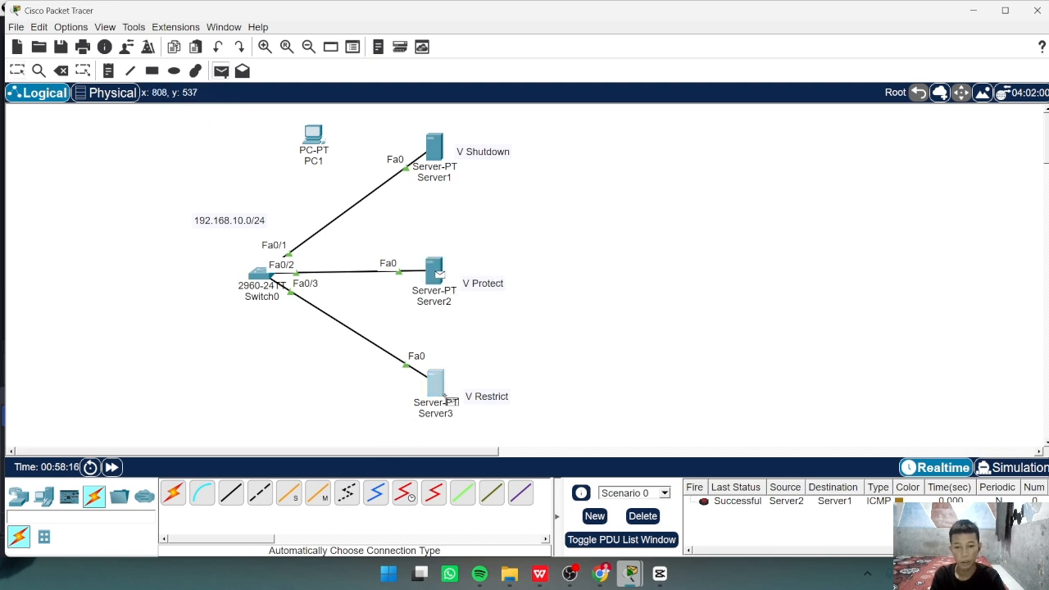
click(434, 384)
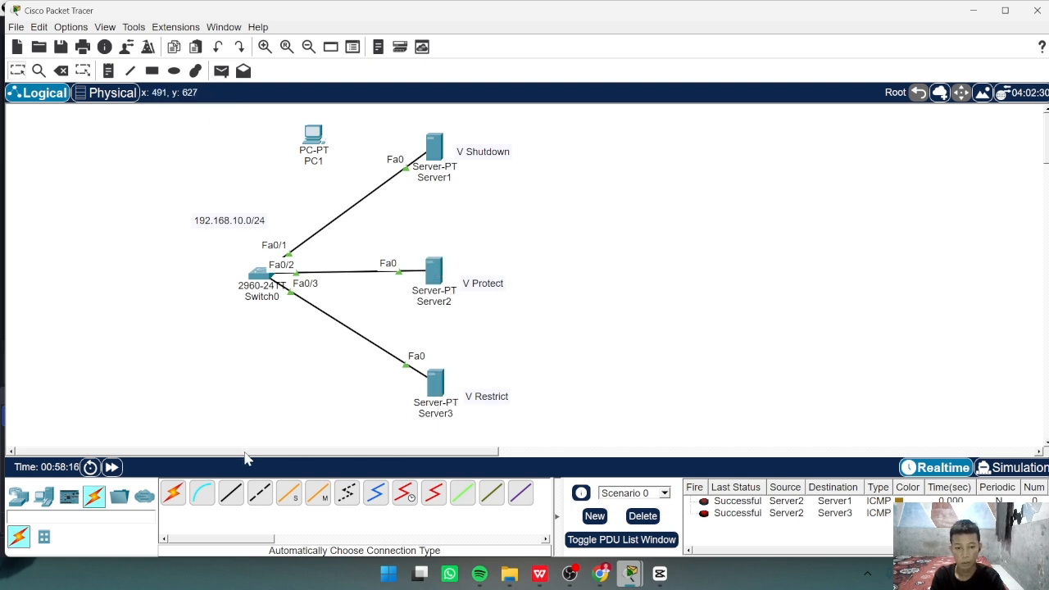
Display Fa0/2's port-security status again on Switch0 with do show port int fa 0/2 and examine the sticky MAC count and last source address
click(260, 275)
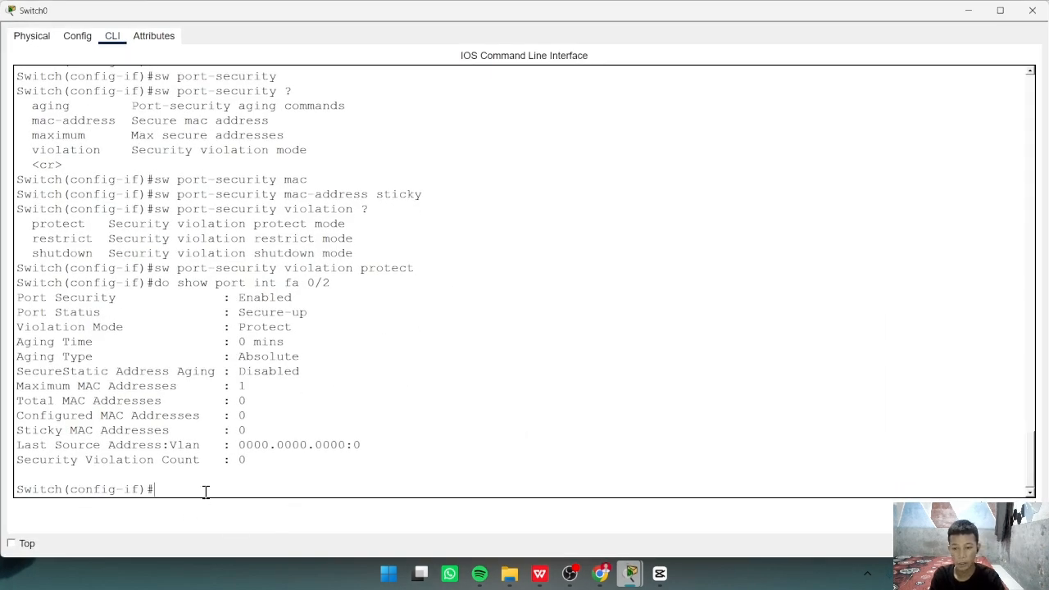
key(Up)
key(Return)
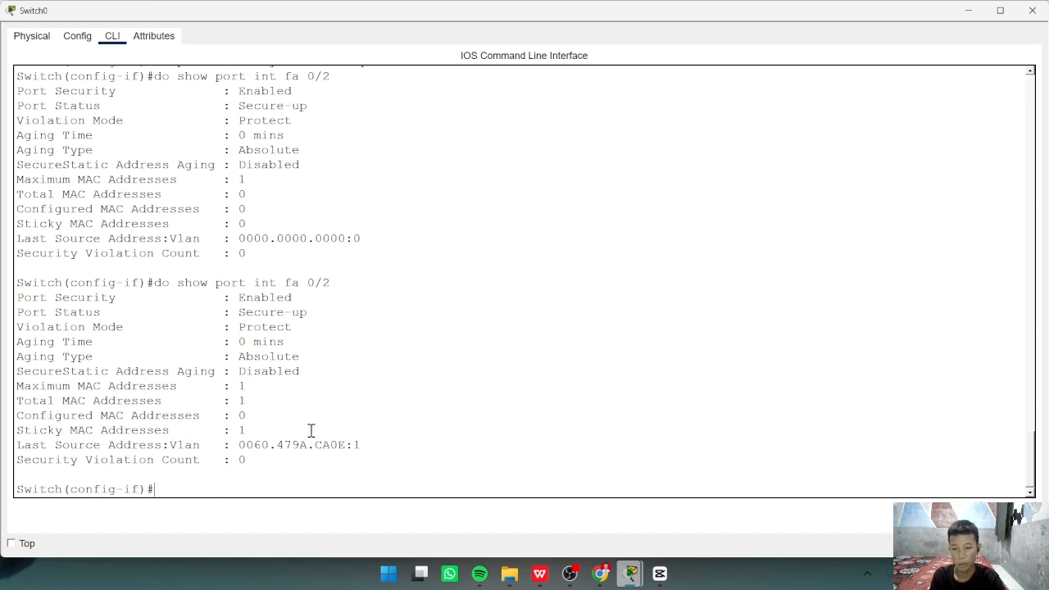
double_click(241, 429)
click(289, 464)
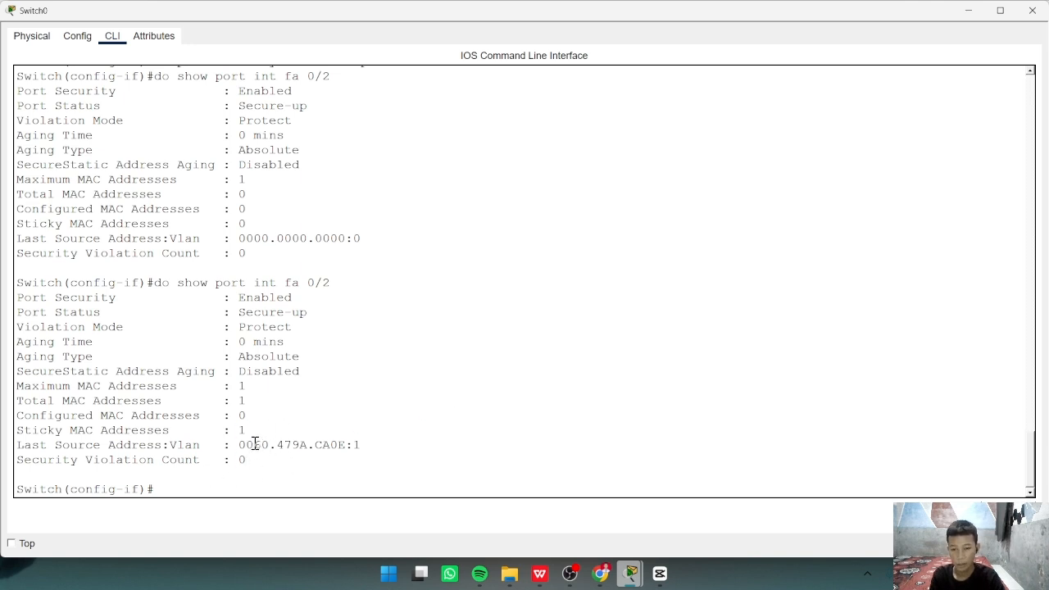
drag(255, 442, 271, 445)
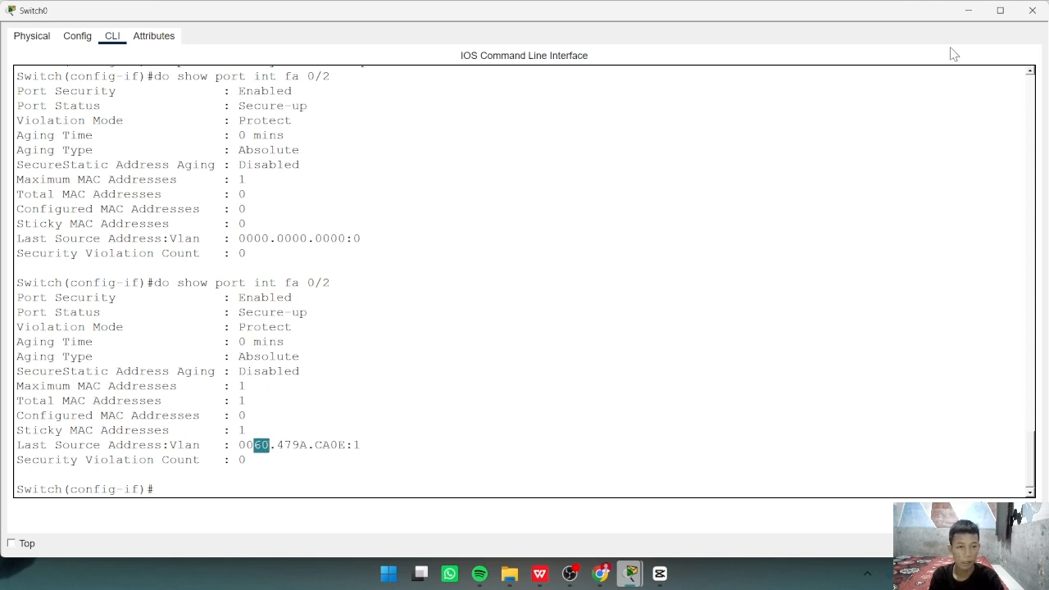
click(970, 11)
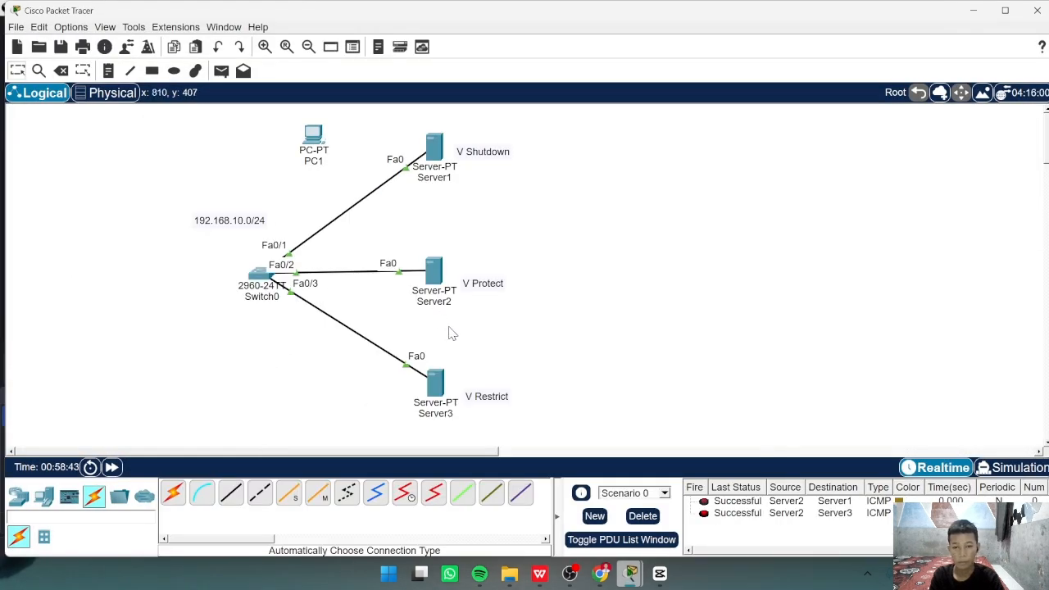
Check Server2's FastEthernet0 MAC address against the last source address reported on Switch0
click(434, 273)
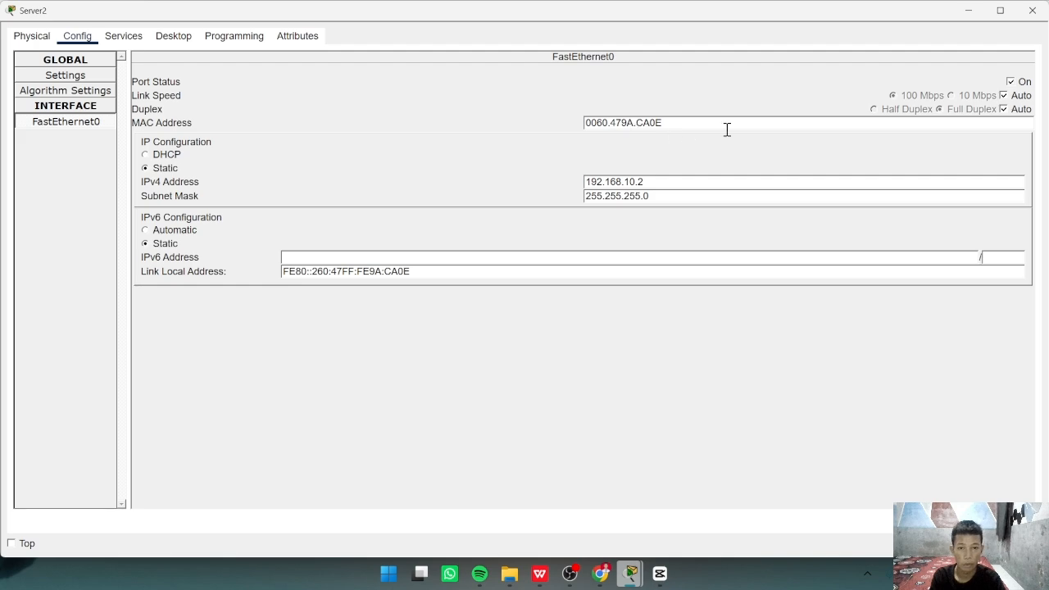
click(1035, 10)
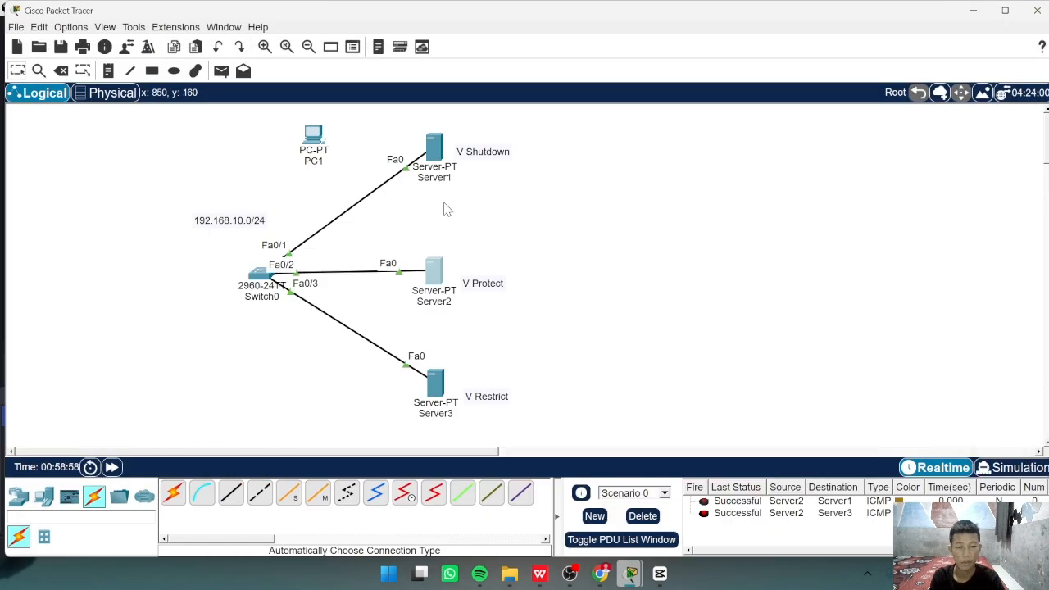
click(268, 276)
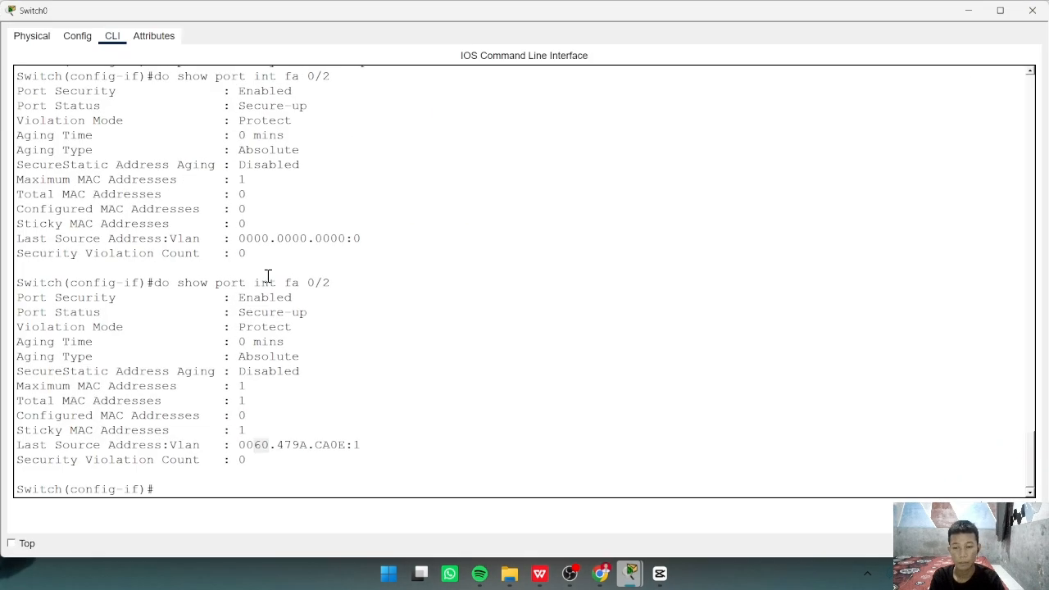
click(999, 10)
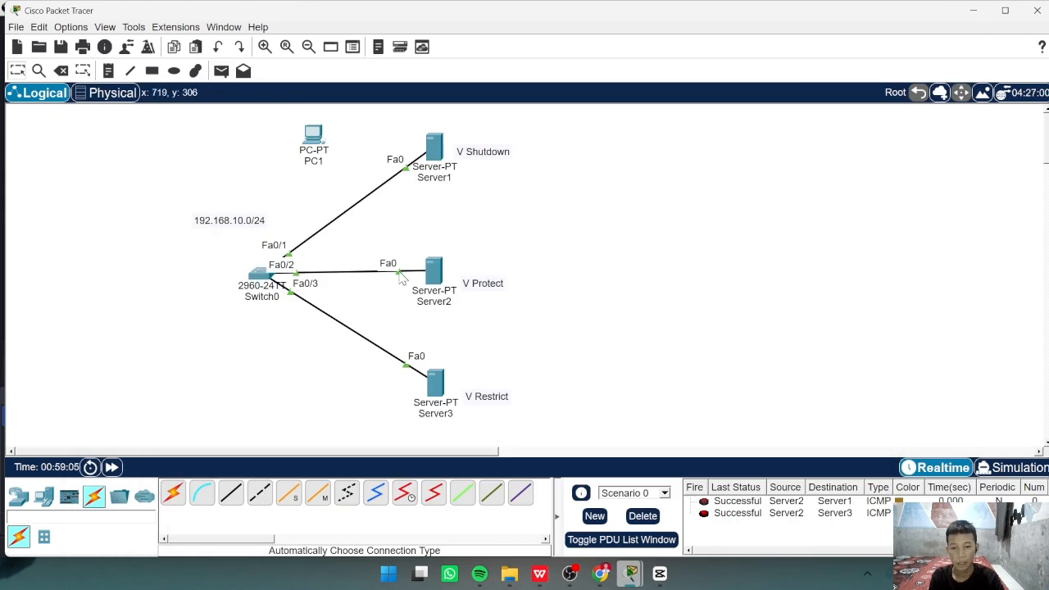
Move the Fa0/2 cable end from Server2 to PC1's FastEthernet0 and send a simple PDU from PC1 to Server1
drag(399, 271, 318, 133)
click(318, 132)
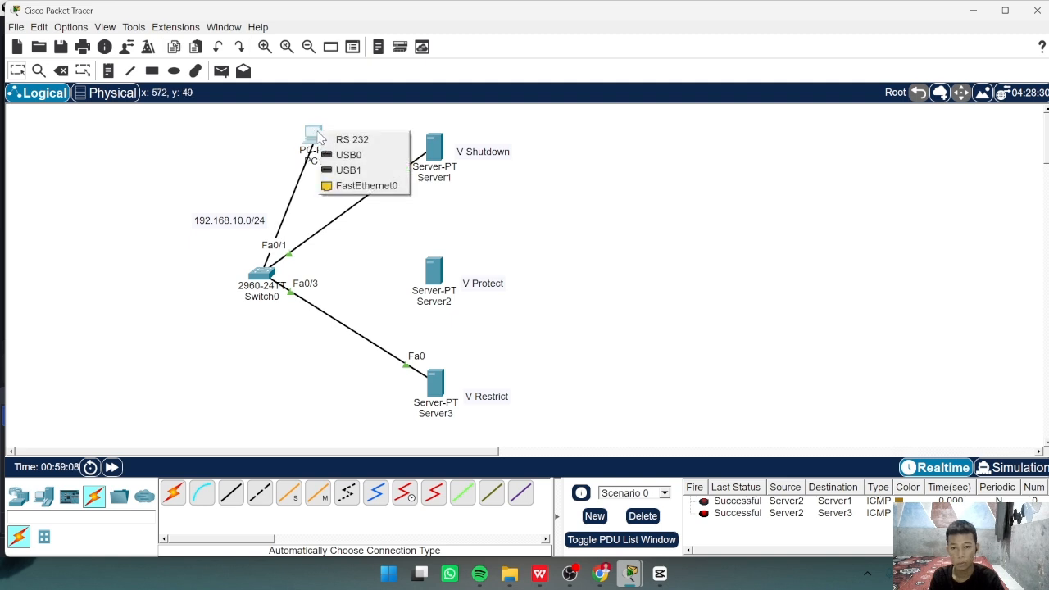
click(374, 188)
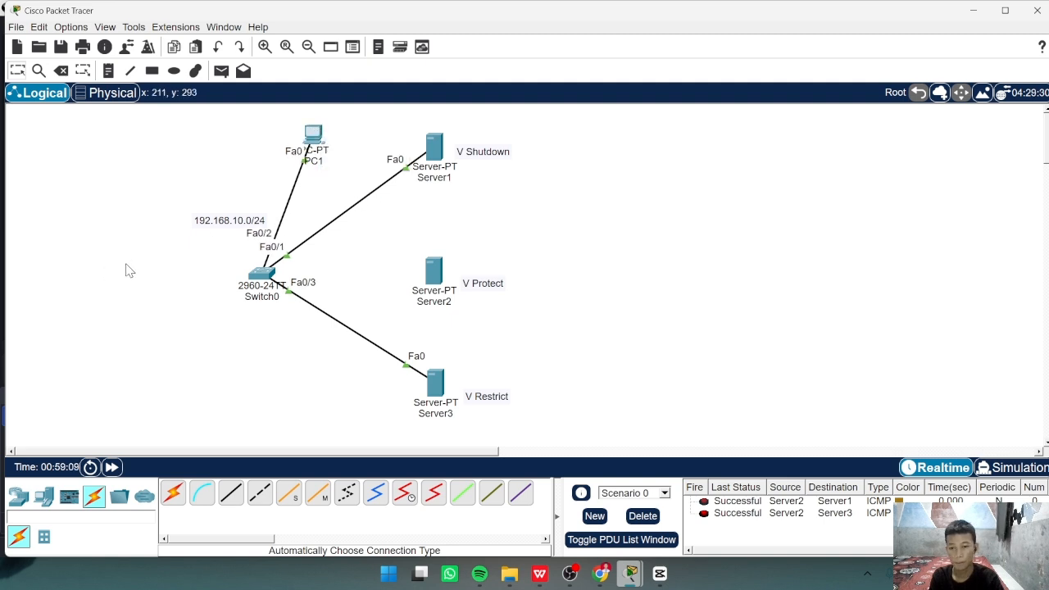
click(222, 71)
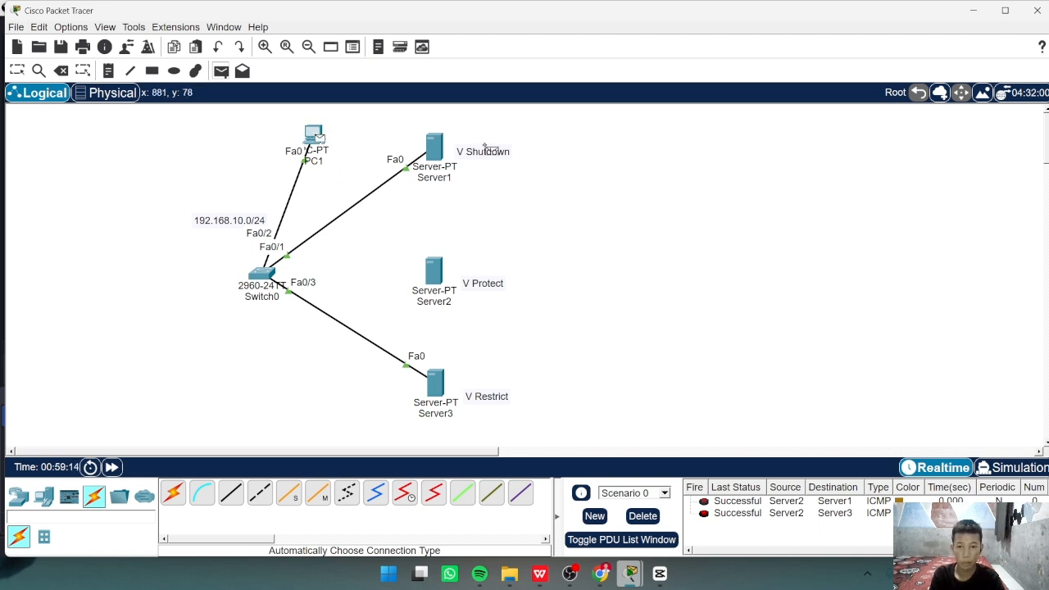
click(441, 151)
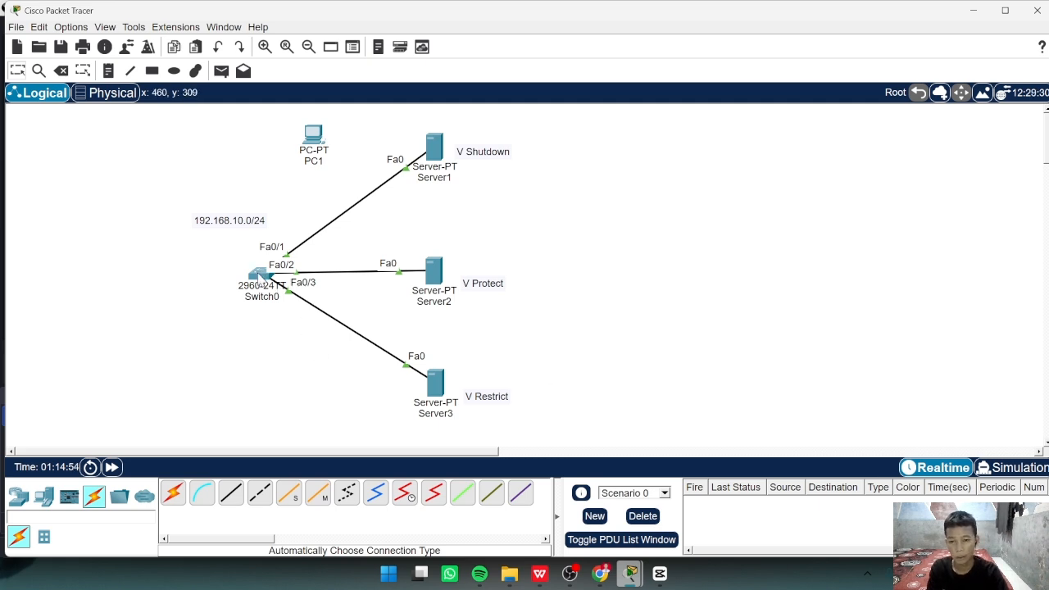
Enter interface fa 0/3 on Switch0 and set it to access mode with switchport mode access
click(259, 279)
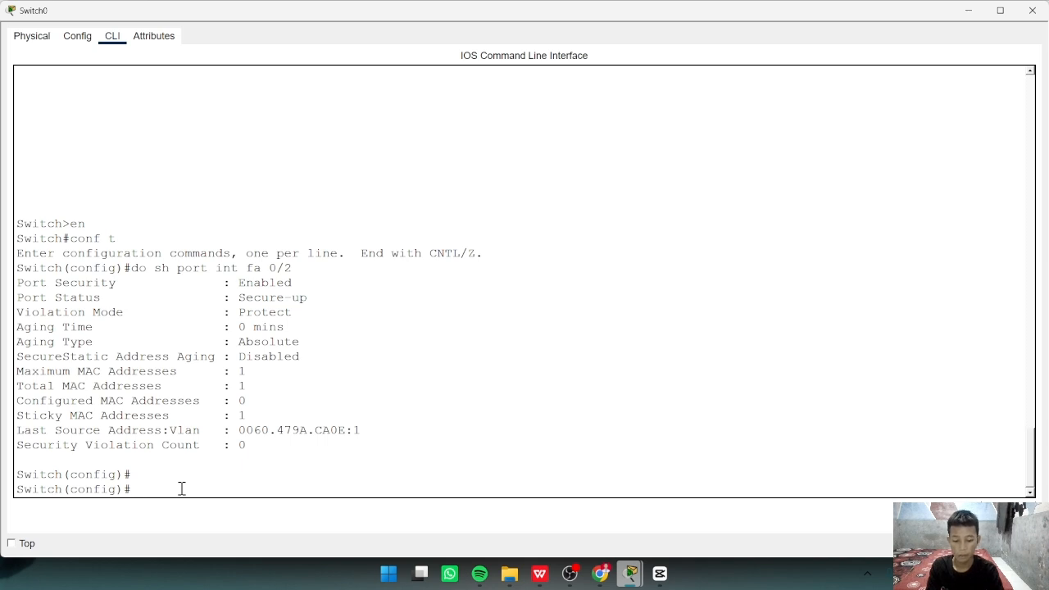
text(fa 0/3)
key(Return)
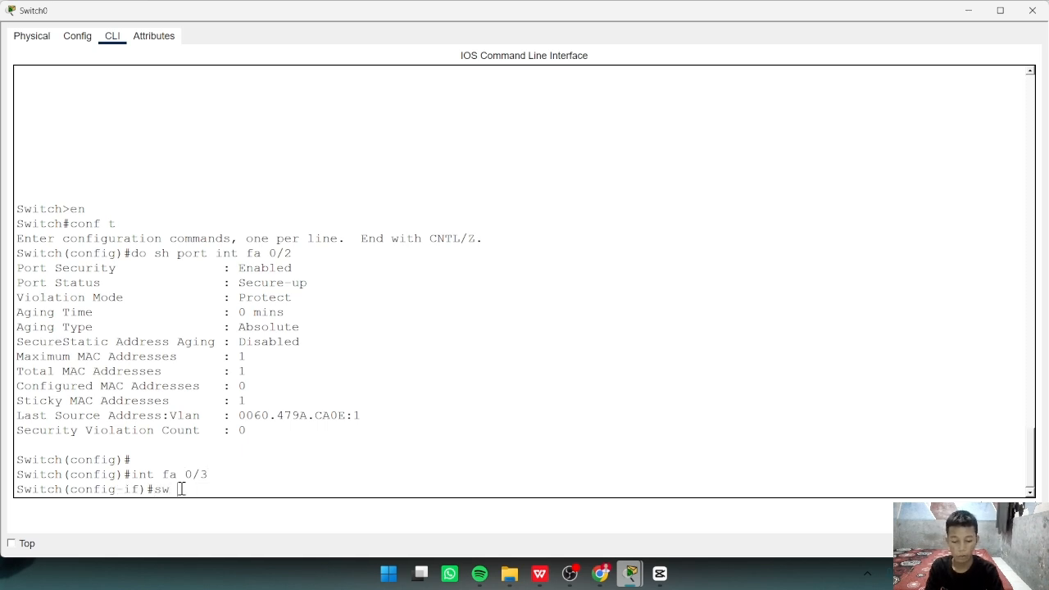
text(sw)
key(Tab)
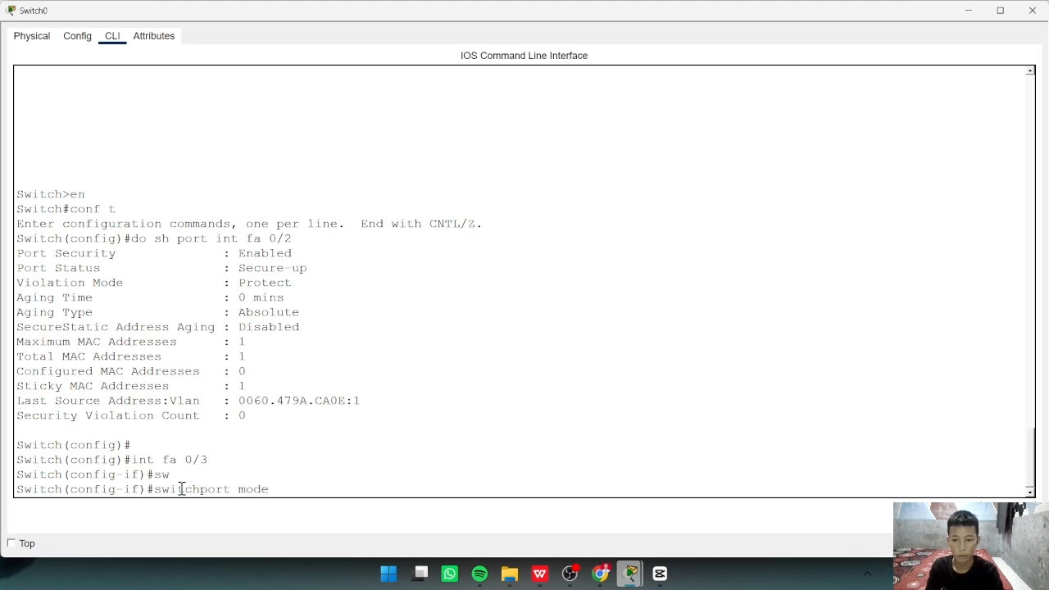
text(mode acc)
key(Tab)
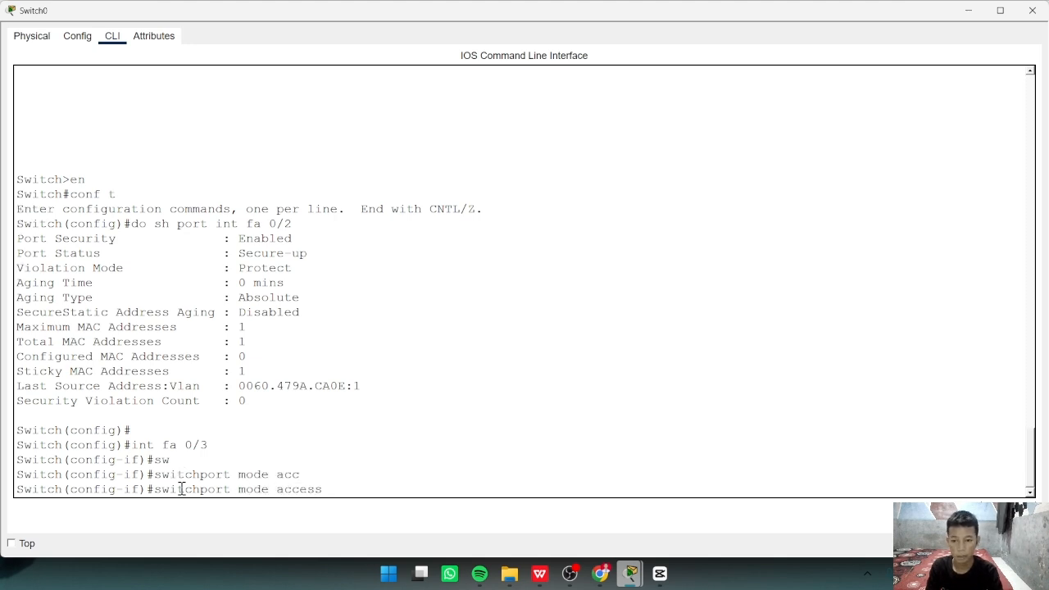
key(Return)
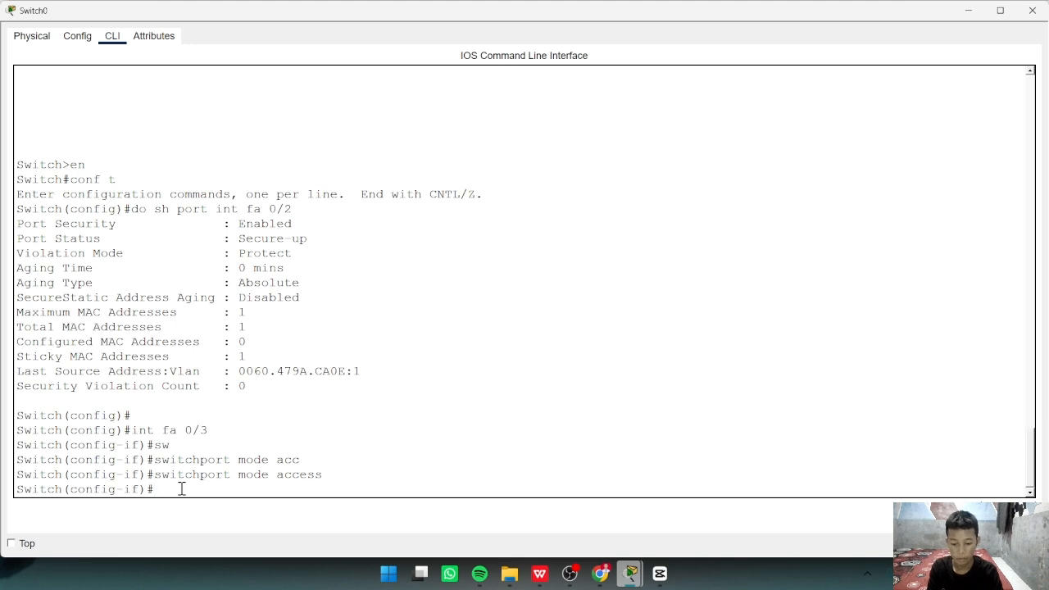
Enable port security on Fa0/3 with switchport port-security
text(sw)
key(Tab)
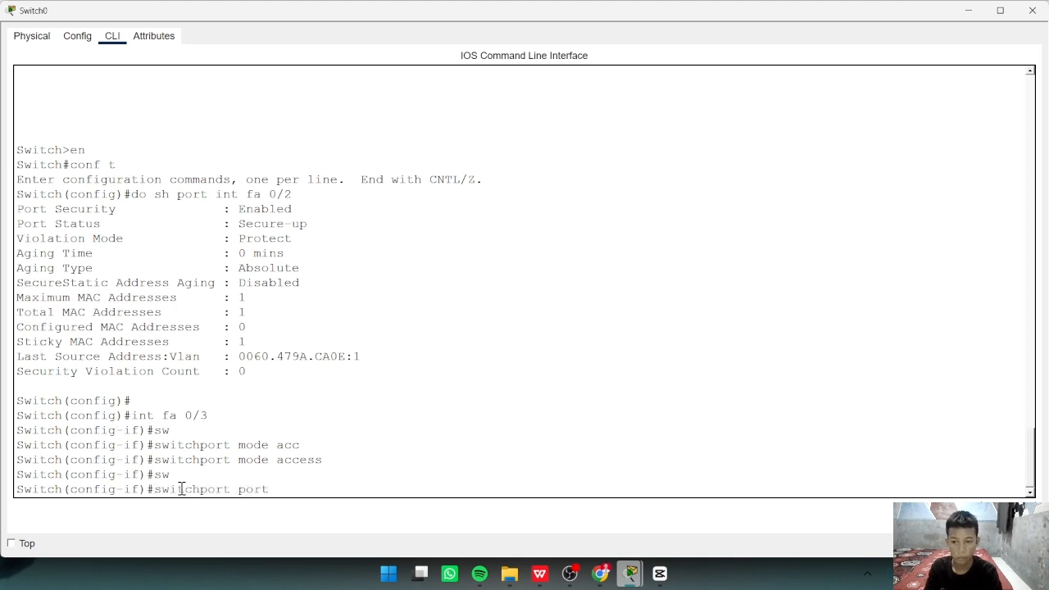
text(port)
key(Tab)
key(Return)
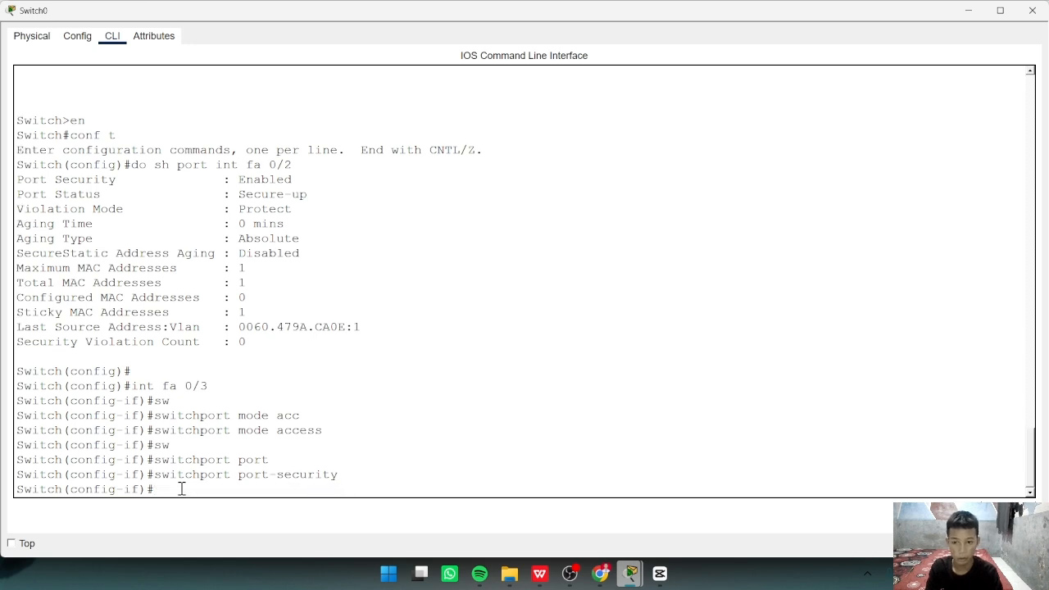
Enable sticky MAC learning on Fa0/3 with switchport port-security mac-address sticky
key(Up)
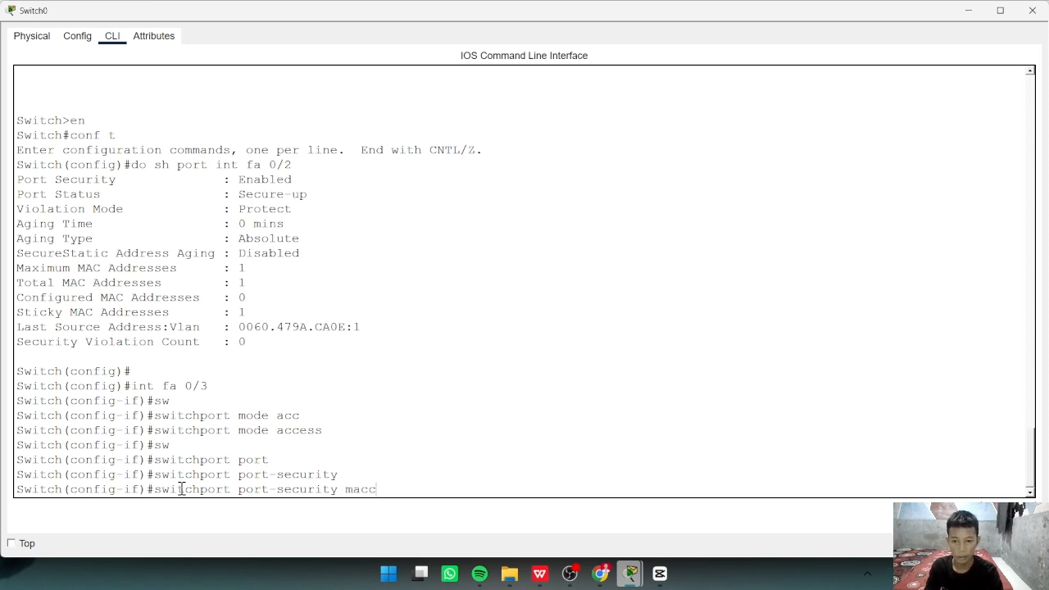
key(Tab)
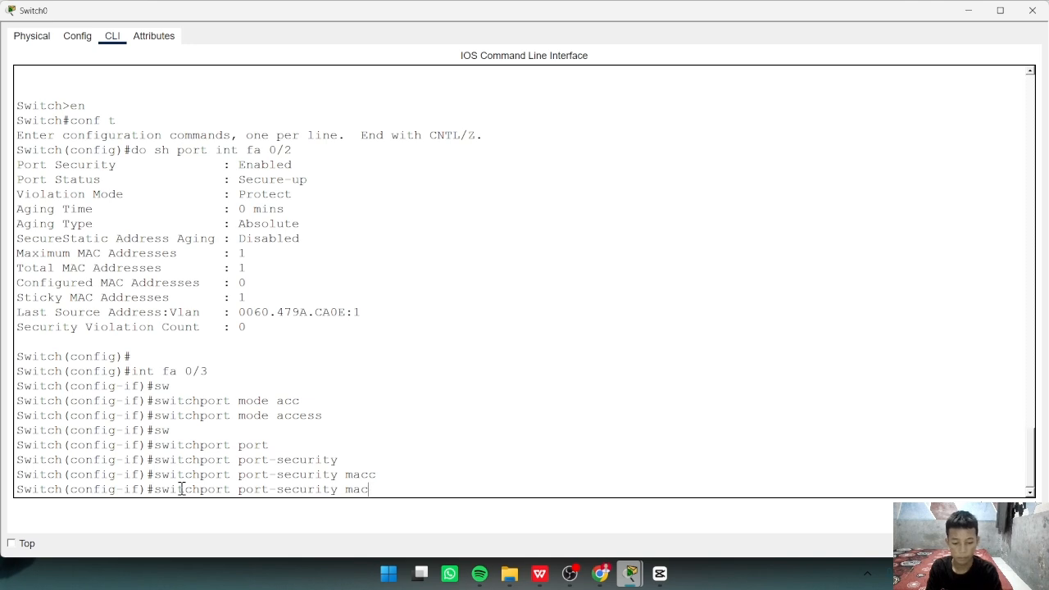
key(Tab)
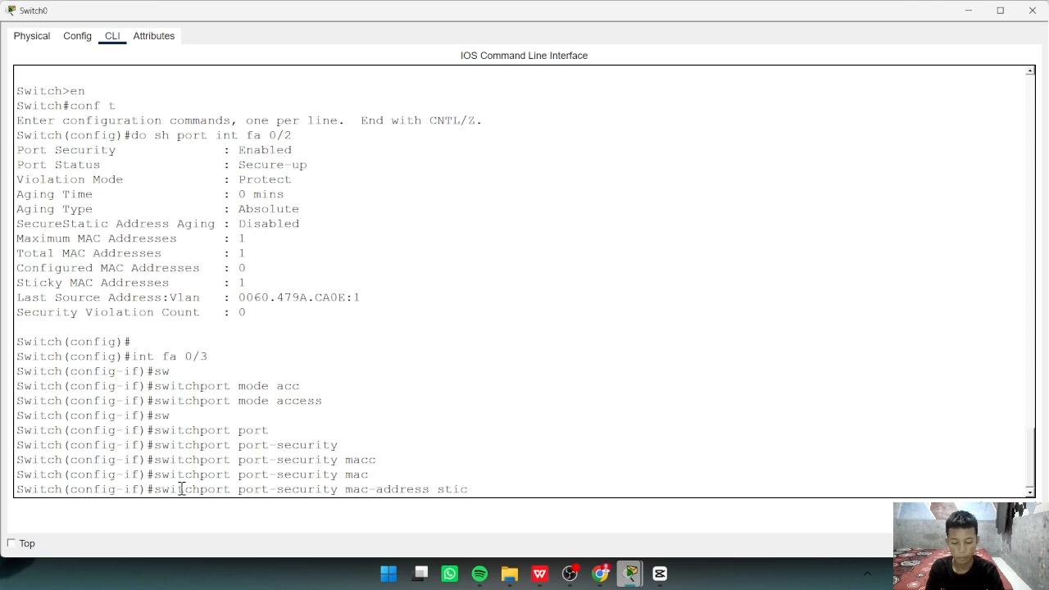
text(sticky)
key(Return)
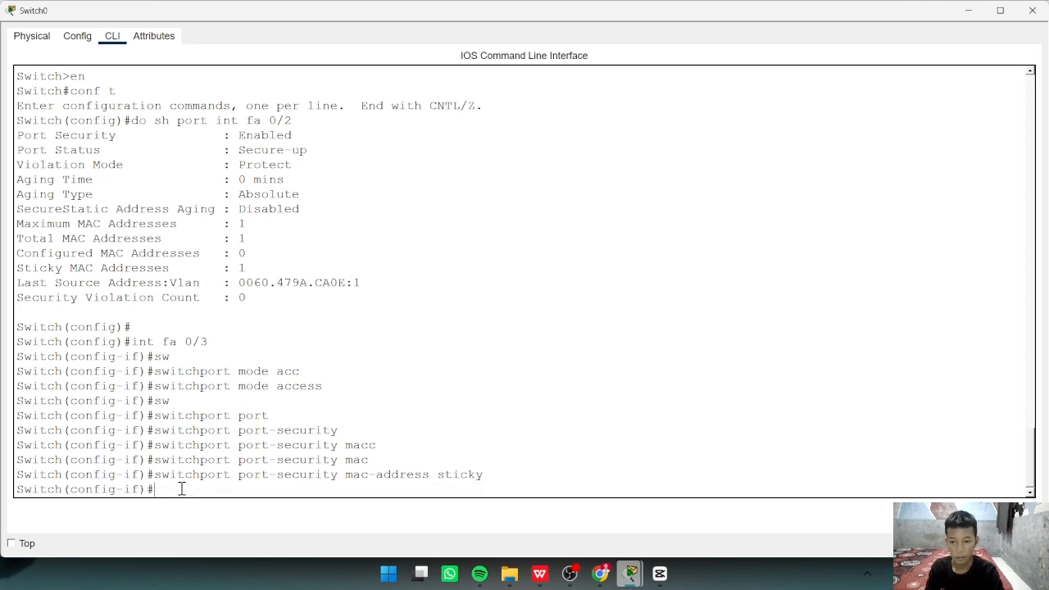
Limit Fa0/3 to one secure MAC address with switchport port-security maximum 1
key(Up)
key(BackSpace)
key(BackSpace)
key(BackSpace)
key(BackSpace)
key(BackSpace)
key(BackSpace)
key(BackSpace)
key(BackSpace)
key(BackSpace)
key(BackSpace)
key(BackSpace)
key(BackSpace)
key(BackSpace)
key(BackSpace)
key(BackSpace)
key(BackSpace)
key(BackSpace)
key(BackSpace)
key(BackSpace)
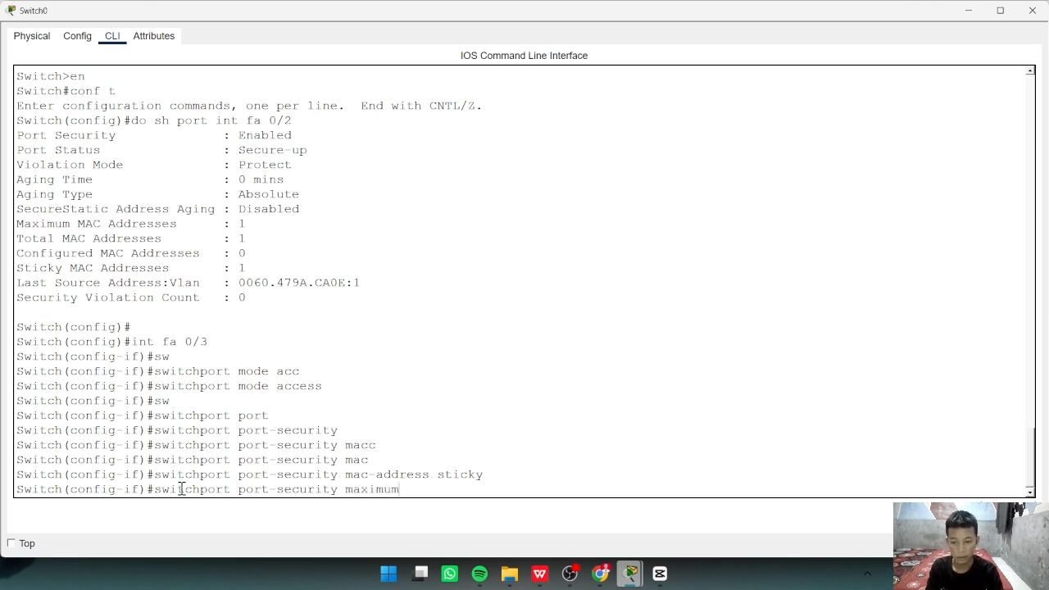
key(Tab)
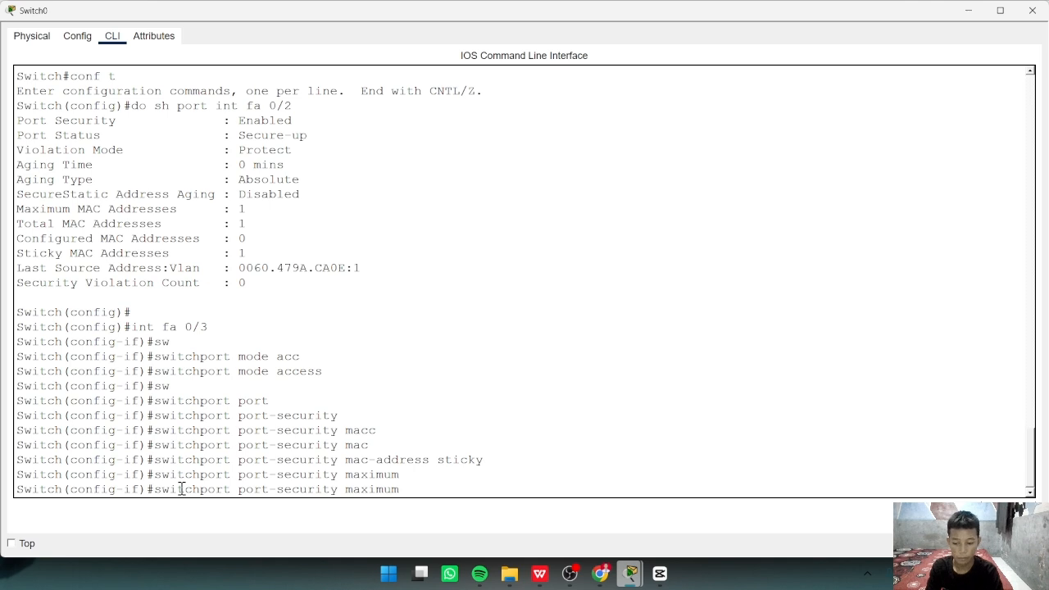
text(1)
key(Return)
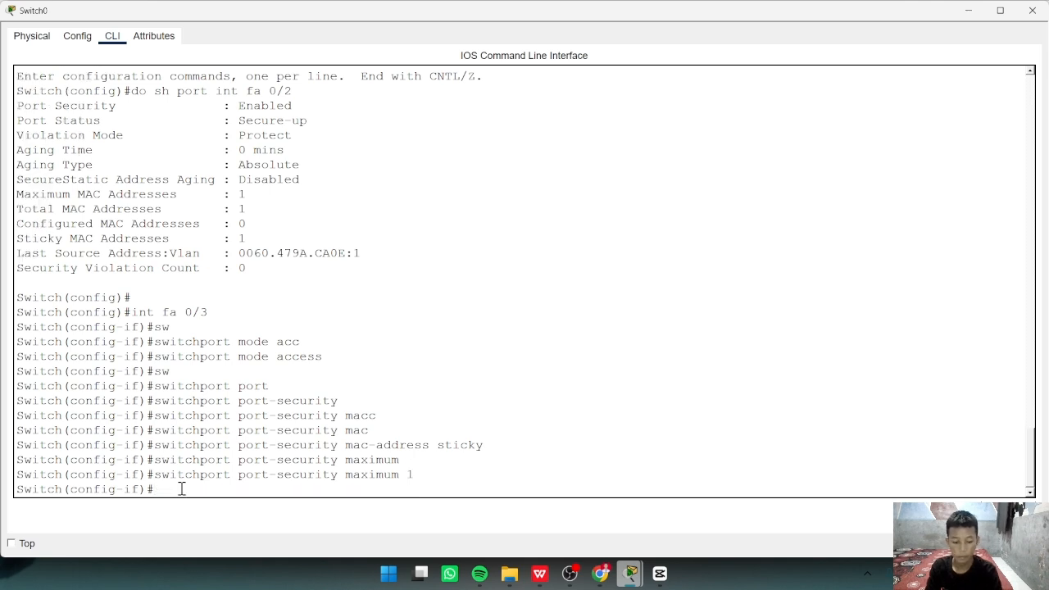
Set the port security violation mode on Fa0/3 to restrict with switchport port-security violation restrict
key(Up)
key(Up)
key(Up)
key(Up)
key(Up)
key(Up)
key(Up)
key(Up)
key(Up)
key(Down)
key(Down)
key(Down)
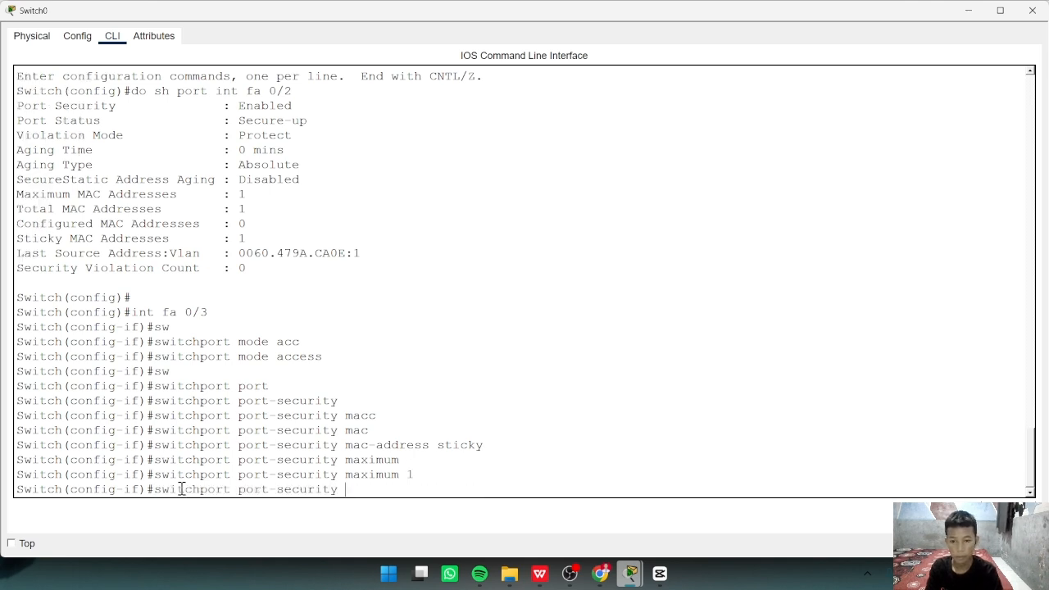
text(violation)
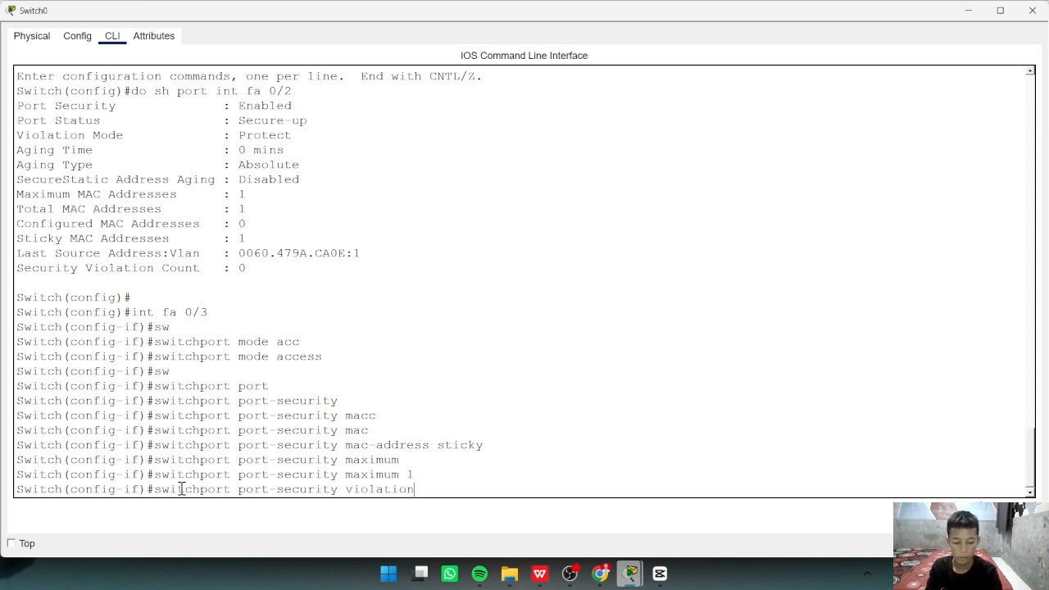
text(?)
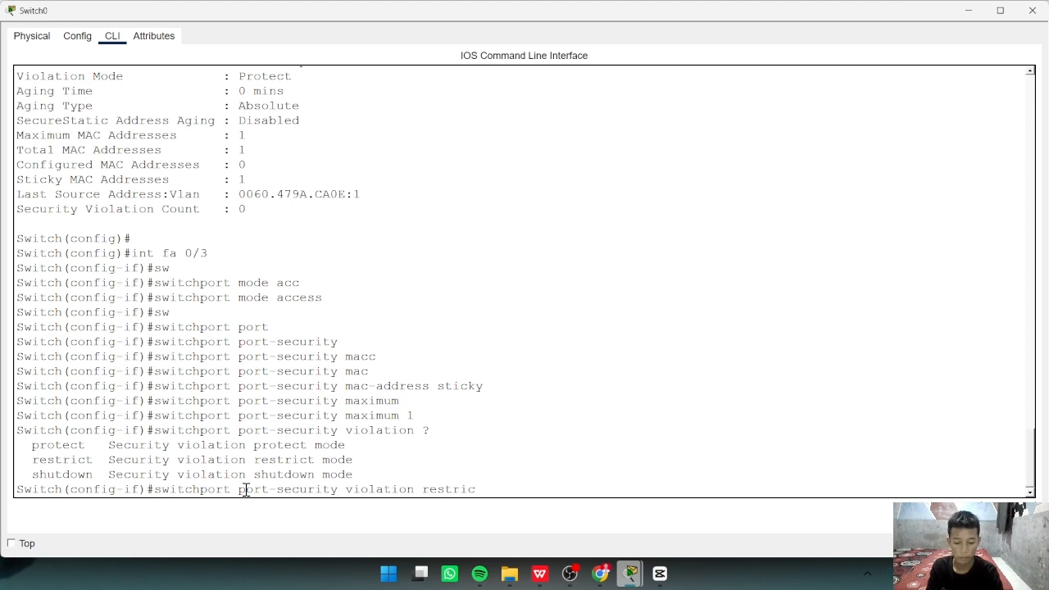
key(Return)
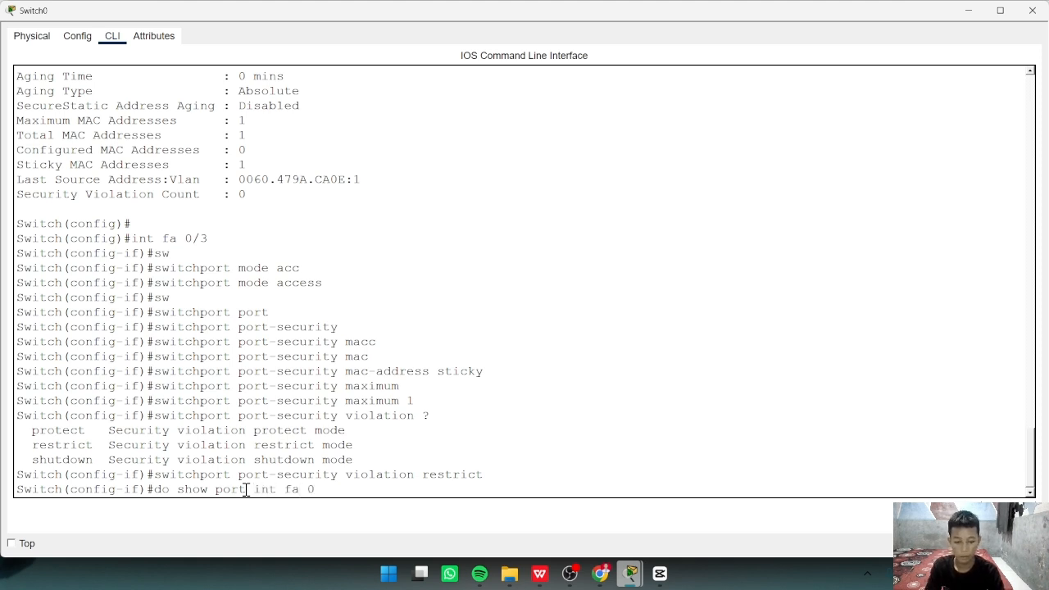
Display Fa0/3's port security status with do show port int fa 0/3 and return to the topology
key(Return)
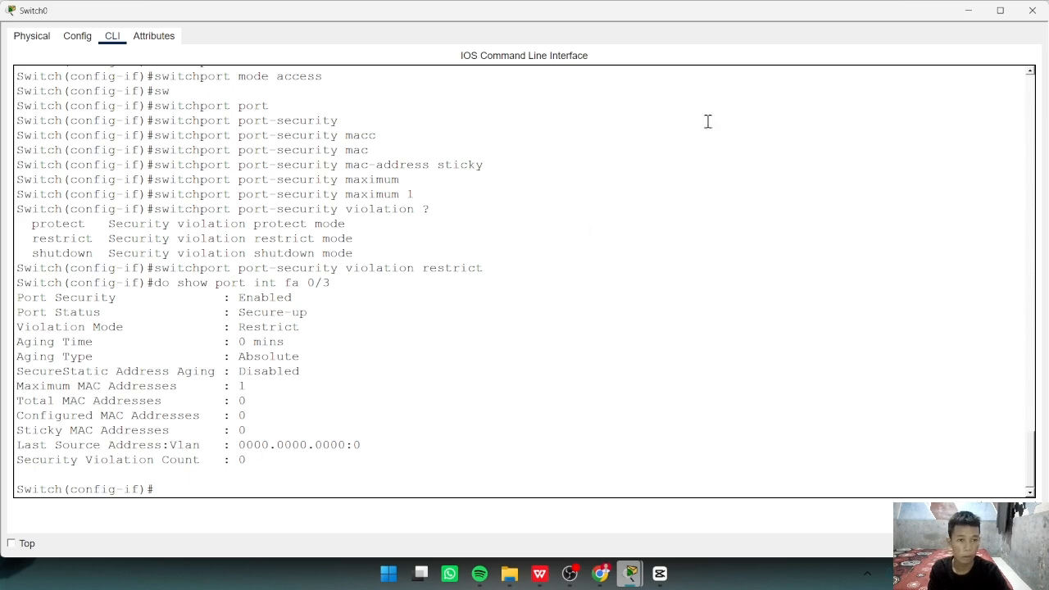
click(998, 11)
click(875, 190)
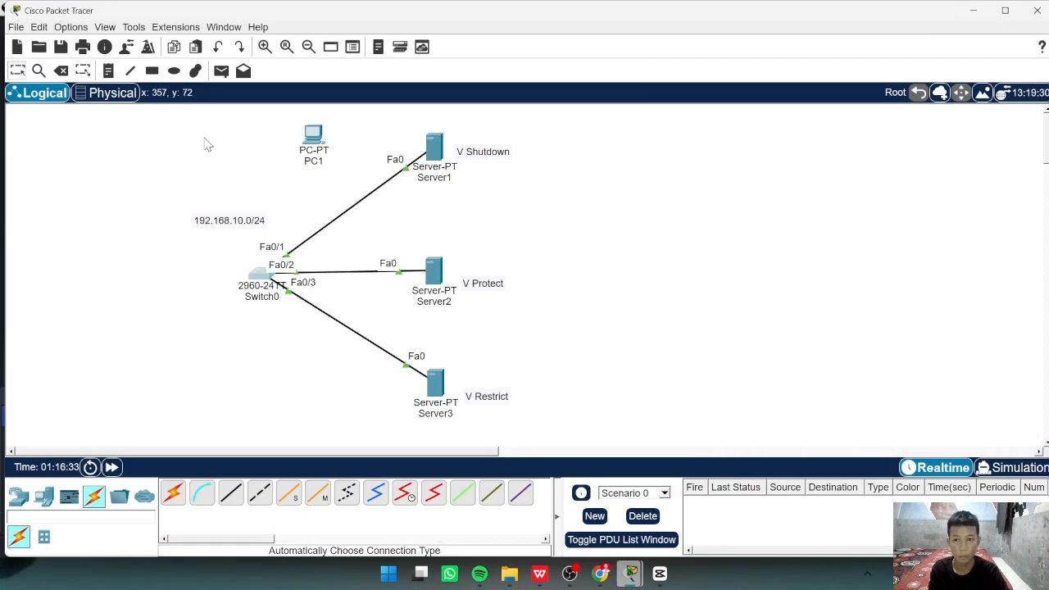
Send two simple PDUs from Server2 to Server3
click(220, 70)
click(435, 276)
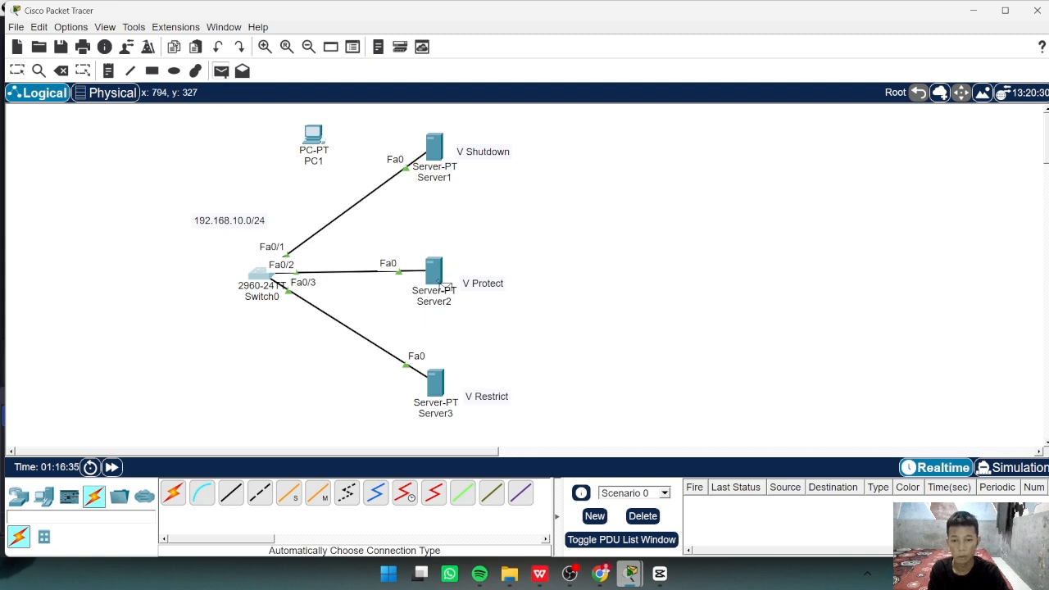
click(435, 384)
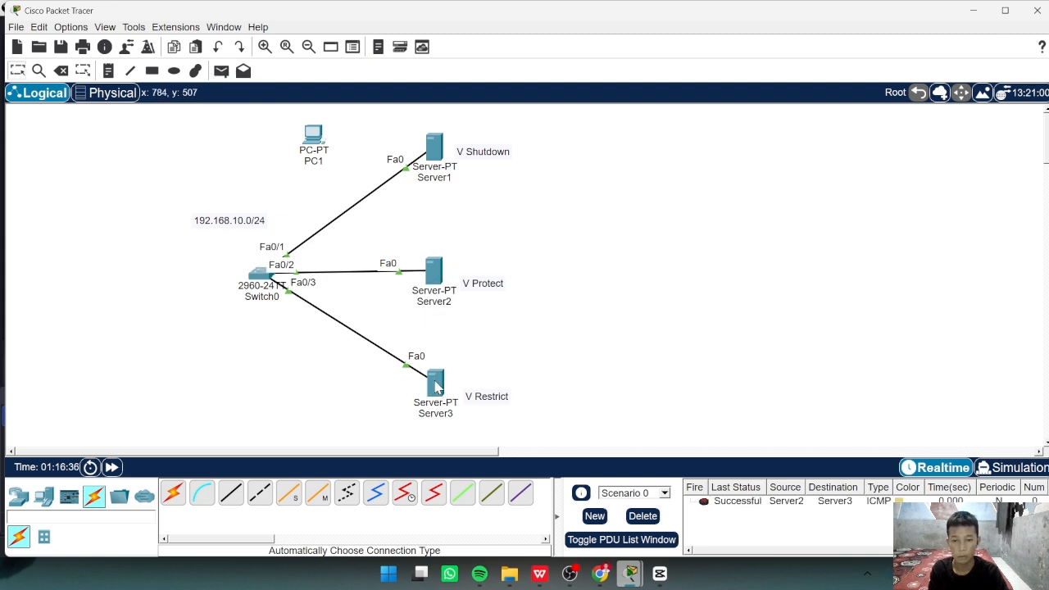
click(220, 71)
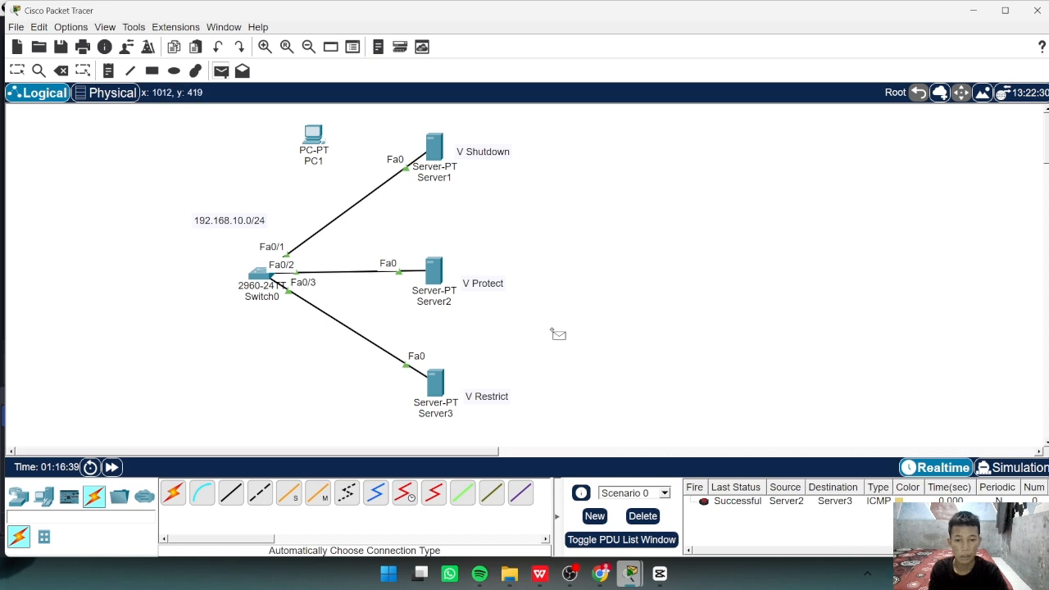
click(437, 262)
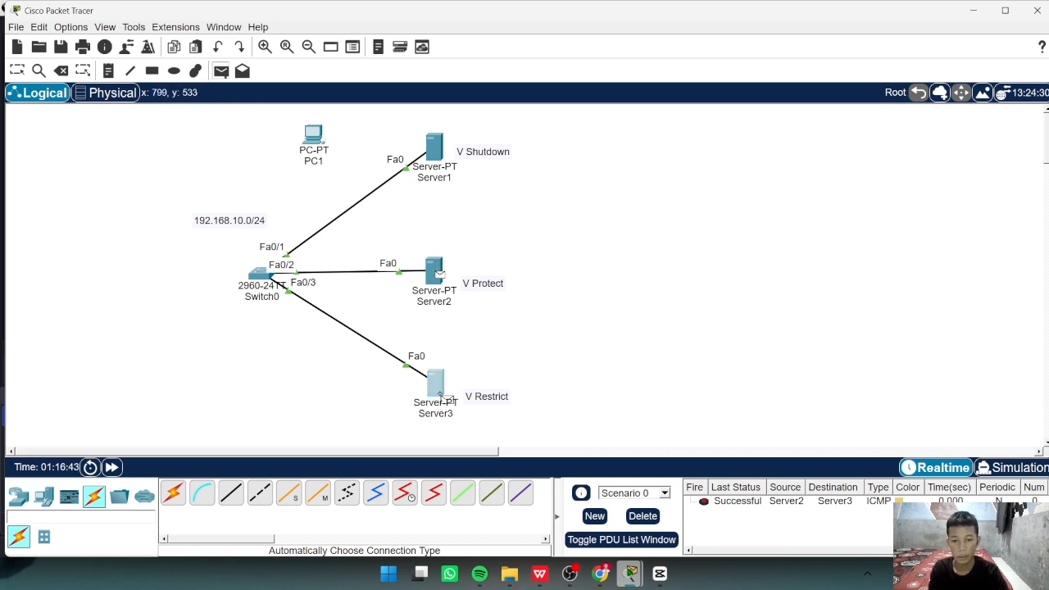
click(433, 381)
Send a simple PDU from Server3 to Server1 and delete the PDU scenario
click(435, 381)
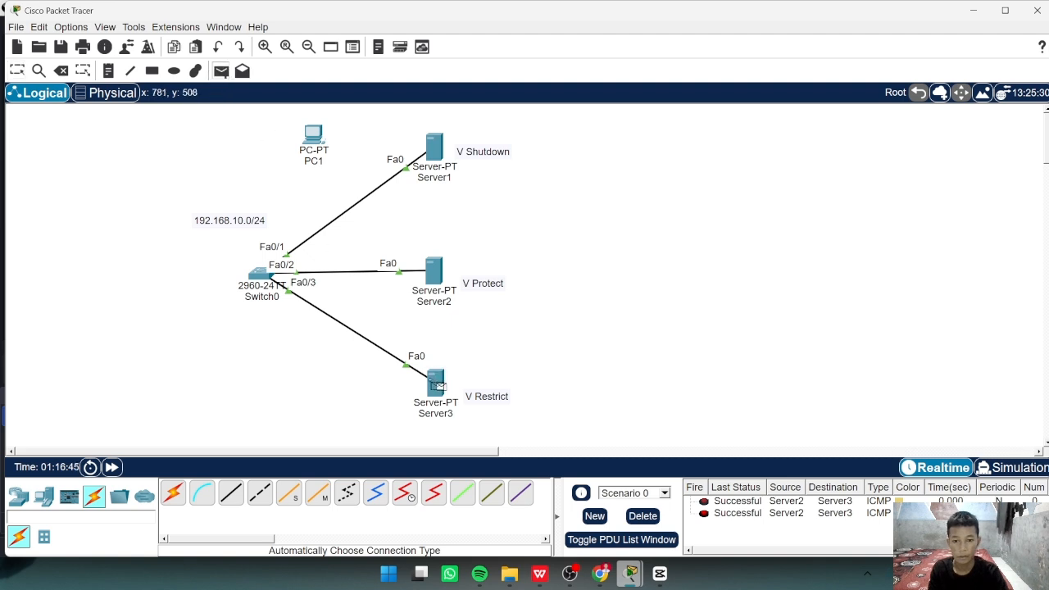
click(435, 146)
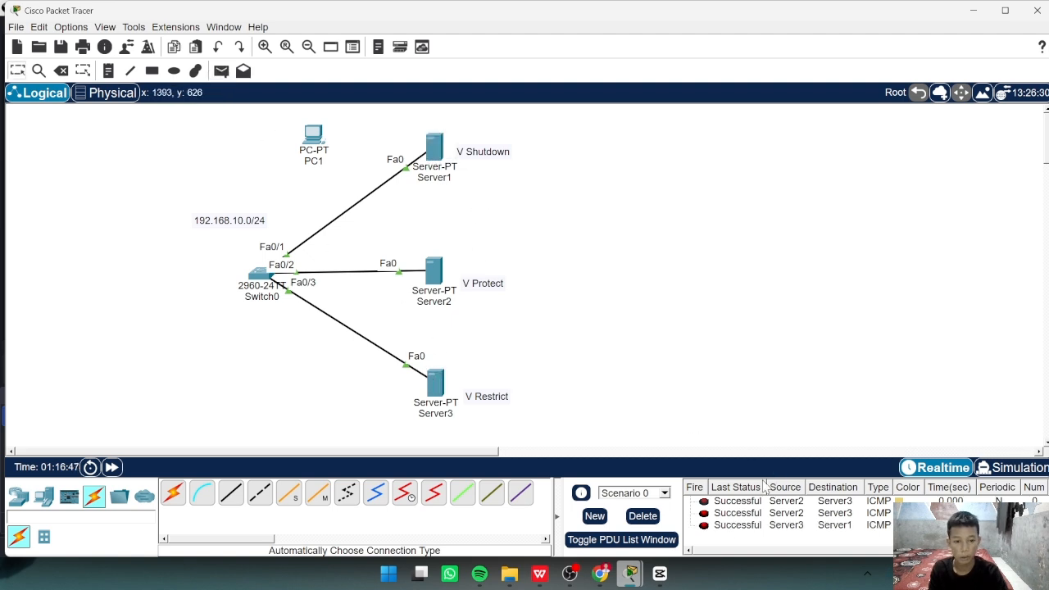
click(642, 516)
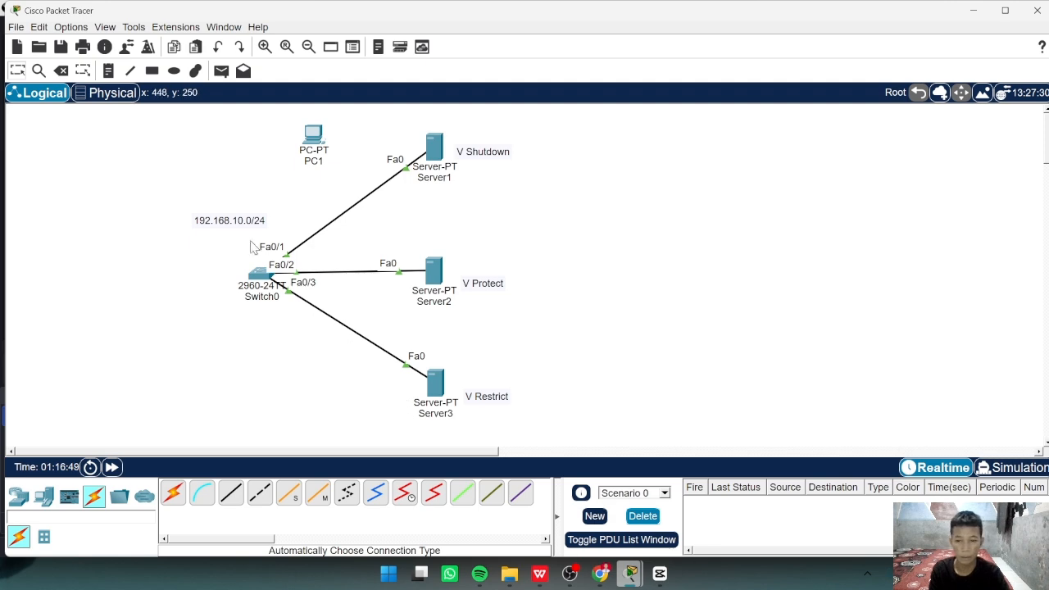
Reopen Switch0's CLI, repeat do show port int fa 0/3 to check the learned MAC address, and return to the topology
click(258, 273)
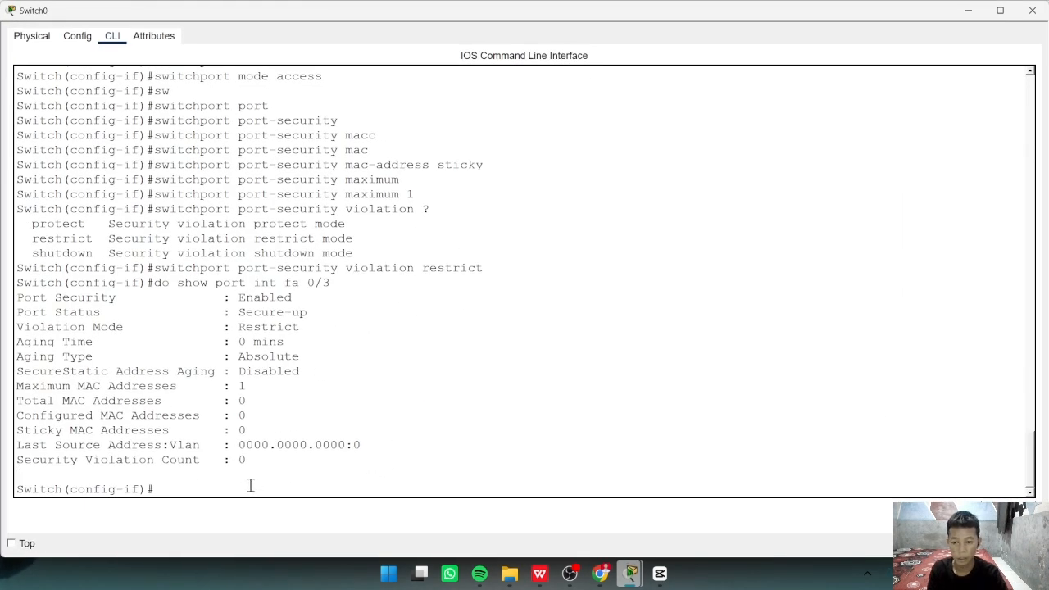
key(Up)
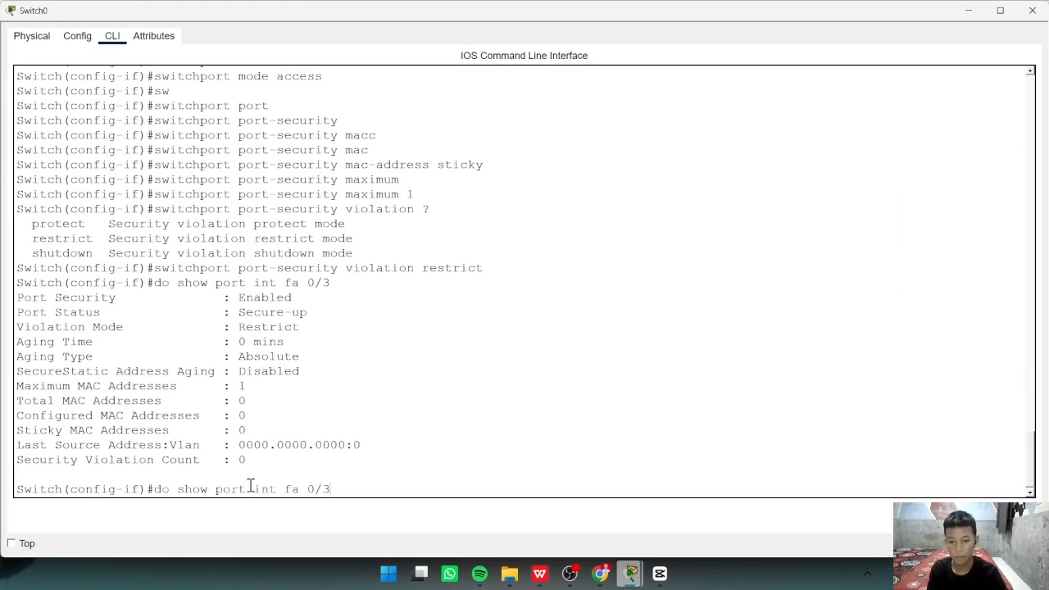
key(Return)
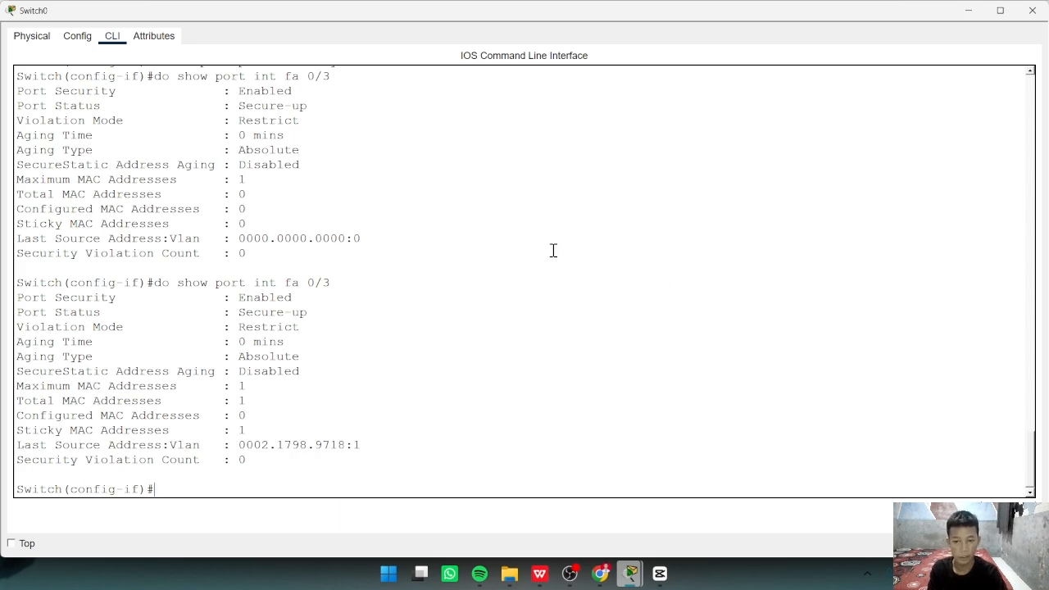
click(969, 11)
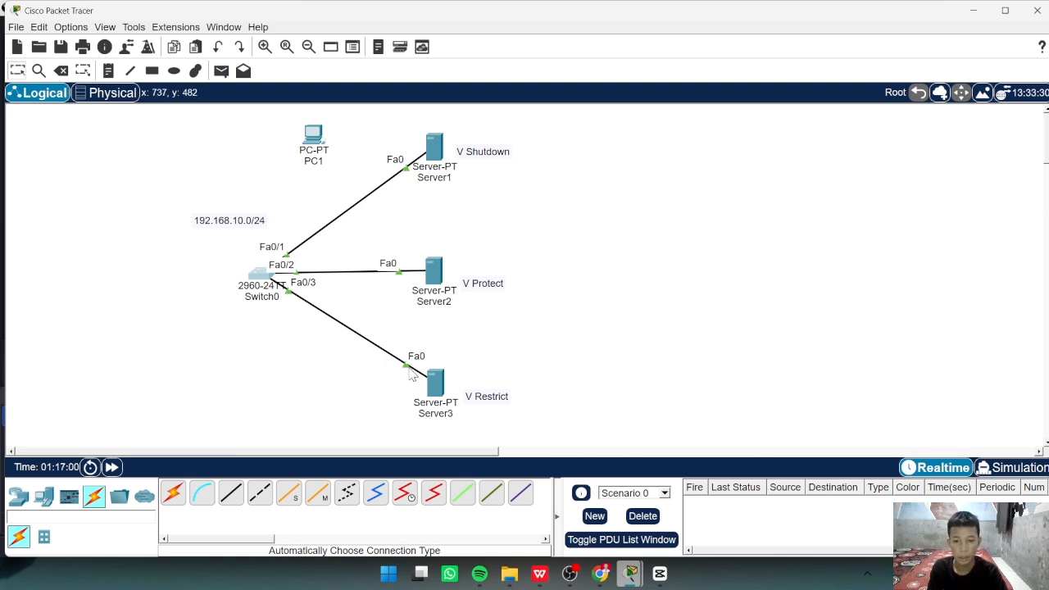
Move the Server3 end of the Fa0/3 cable to PC1's FastEthernet0 port
drag(416, 371, 313, 136)
click(314, 136)
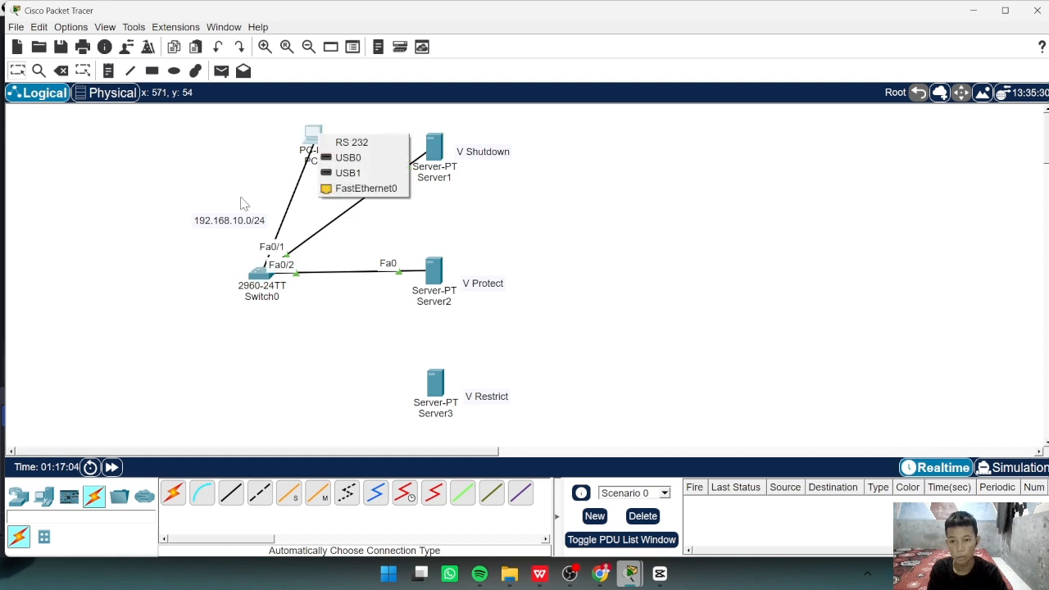
click(371, 193)
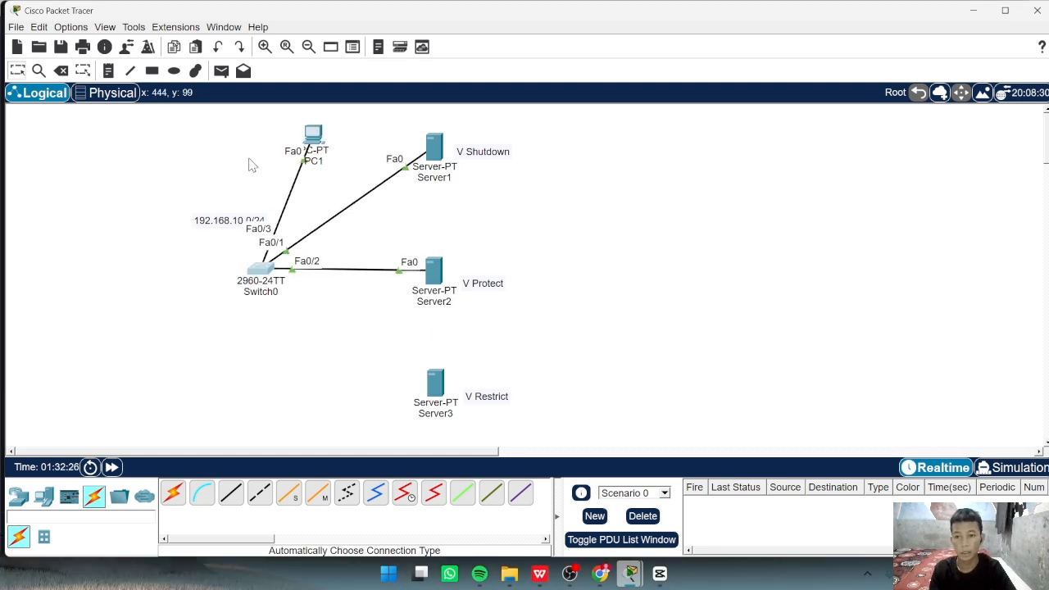
Test the restricted port by sending simple PDUs from PC1 to Server1 and from PC1 to Server2
click(221, 70)
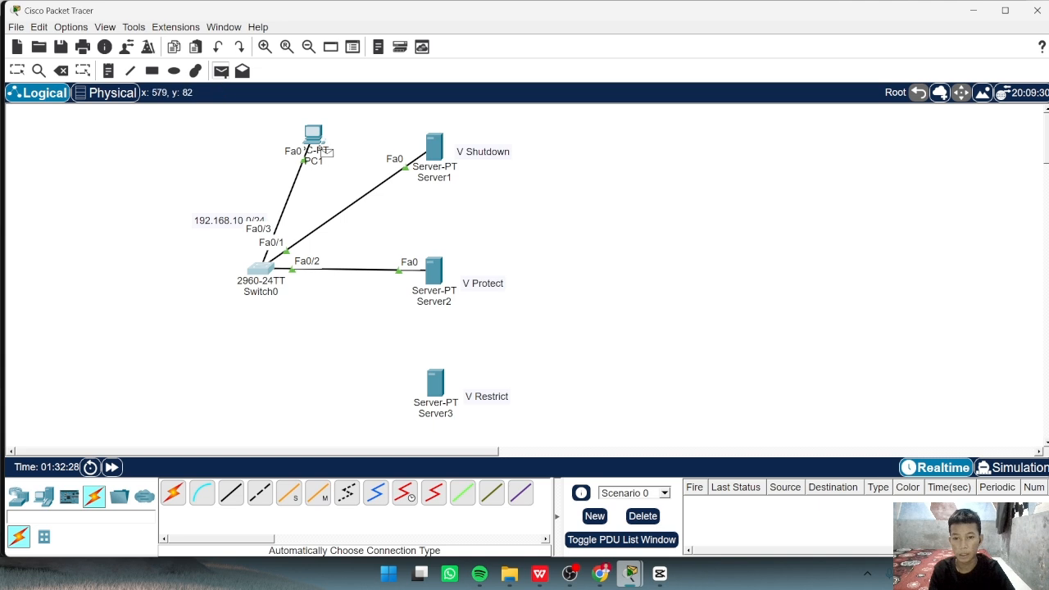
click(315, 137)
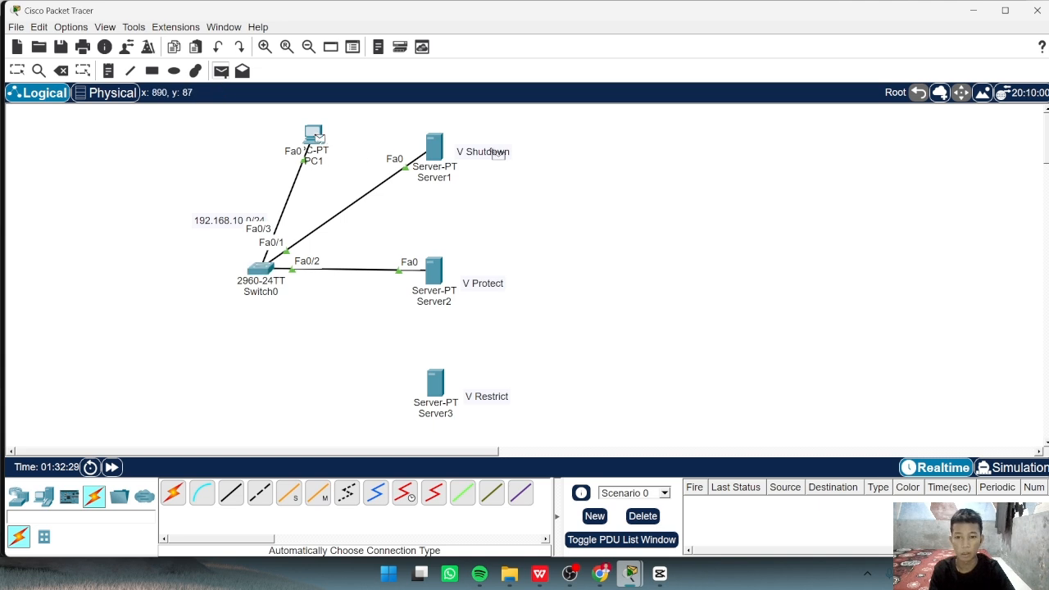
click(435, 147)
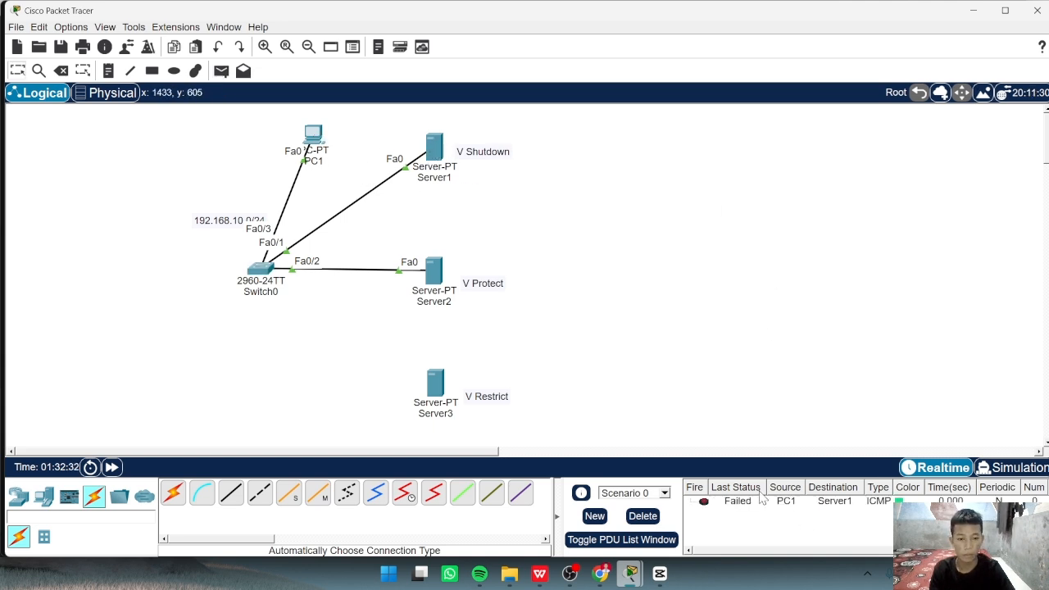
click(221, 70)
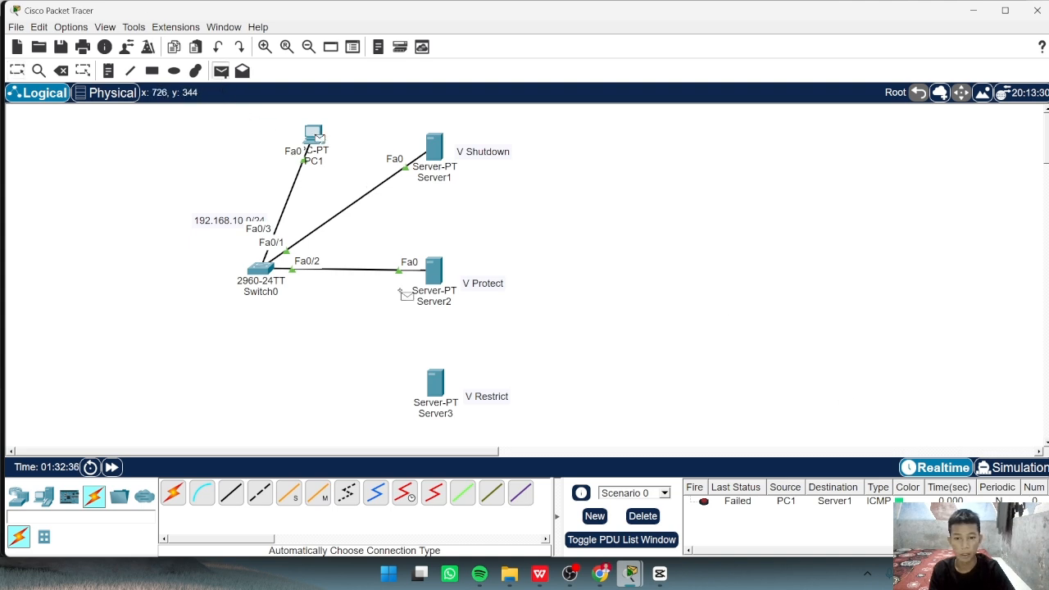
click(436, 279)
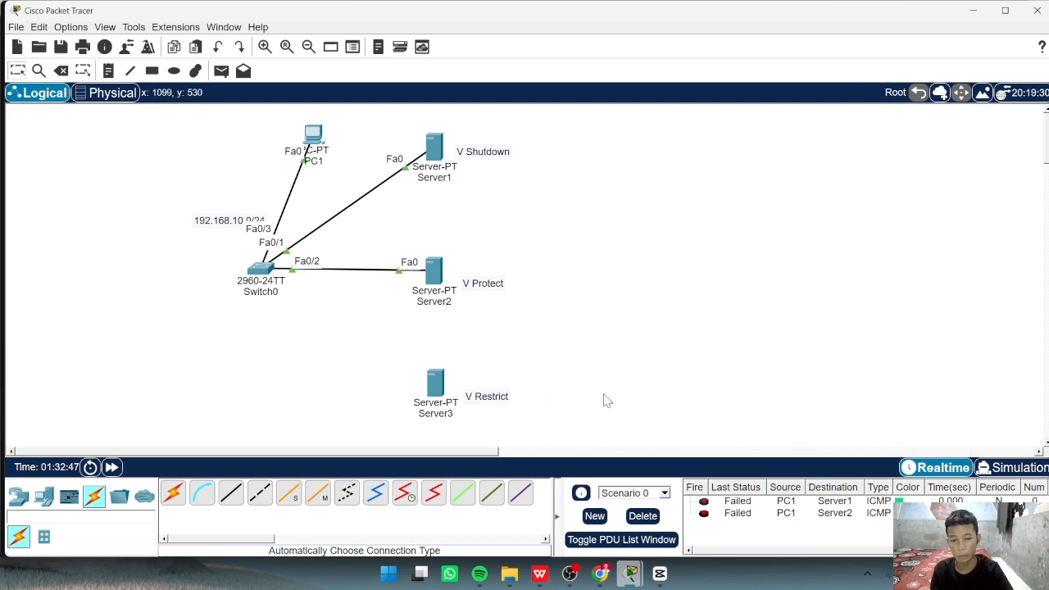
Display Fa0/3's port security on Switch0 with do sh port int fa 0/3 and examine the security violation count
click(262, 271)
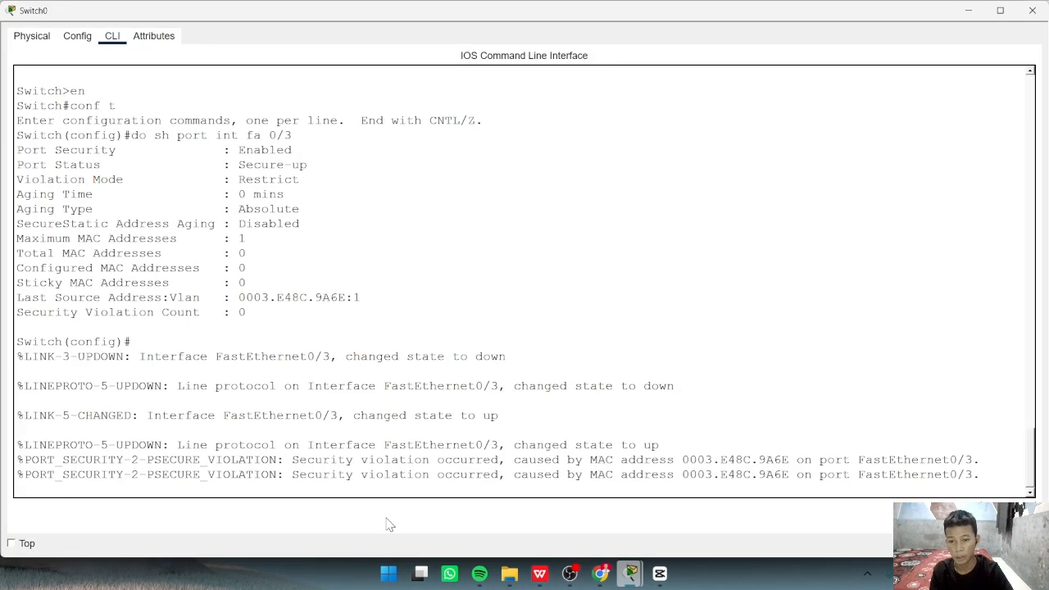
key(Return)
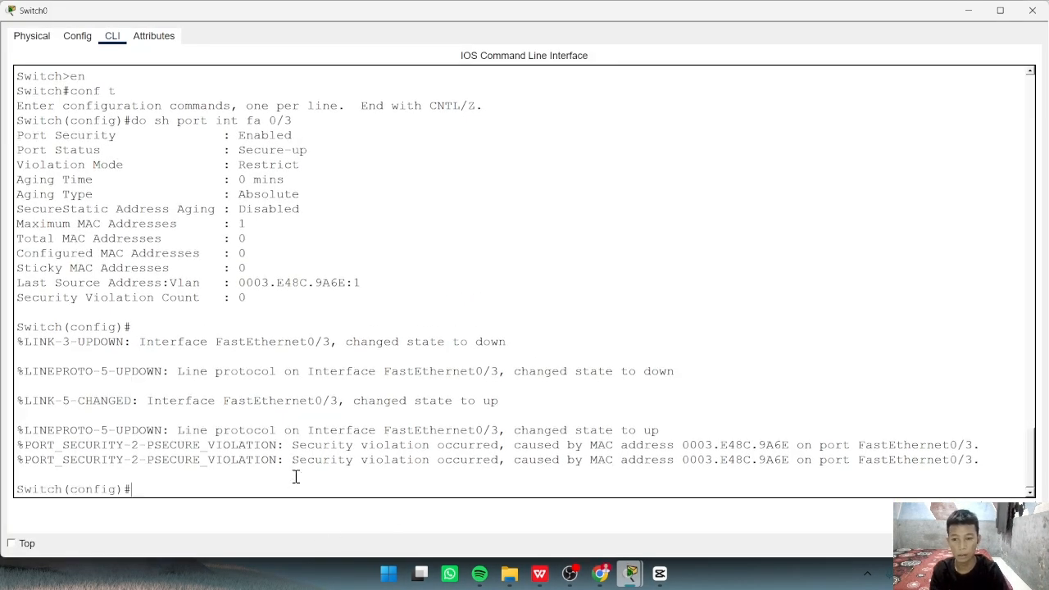
key(Up)
key(Return)
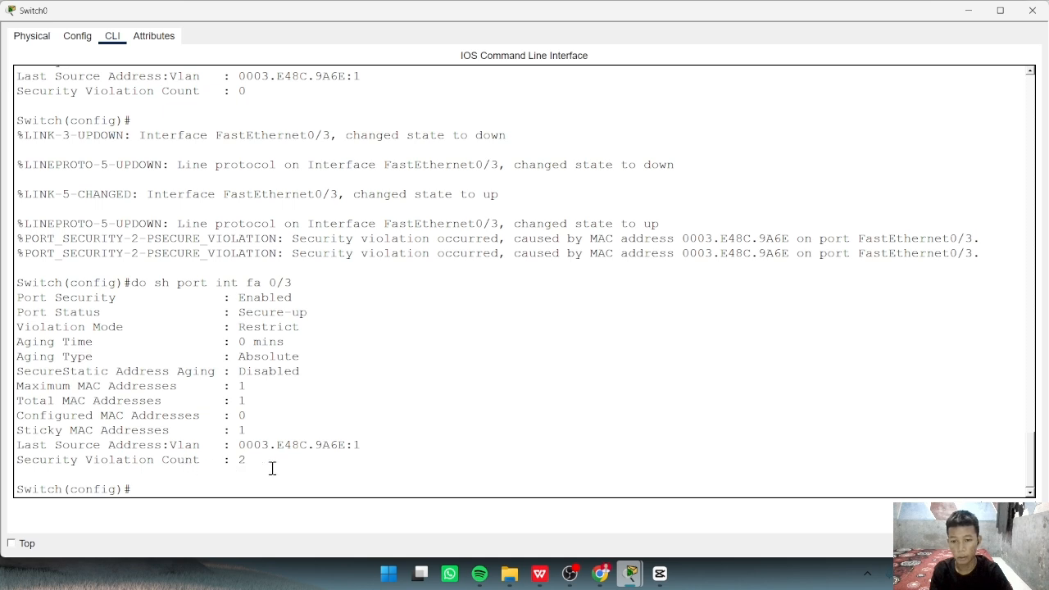
drag(246, 459, 232, 460)
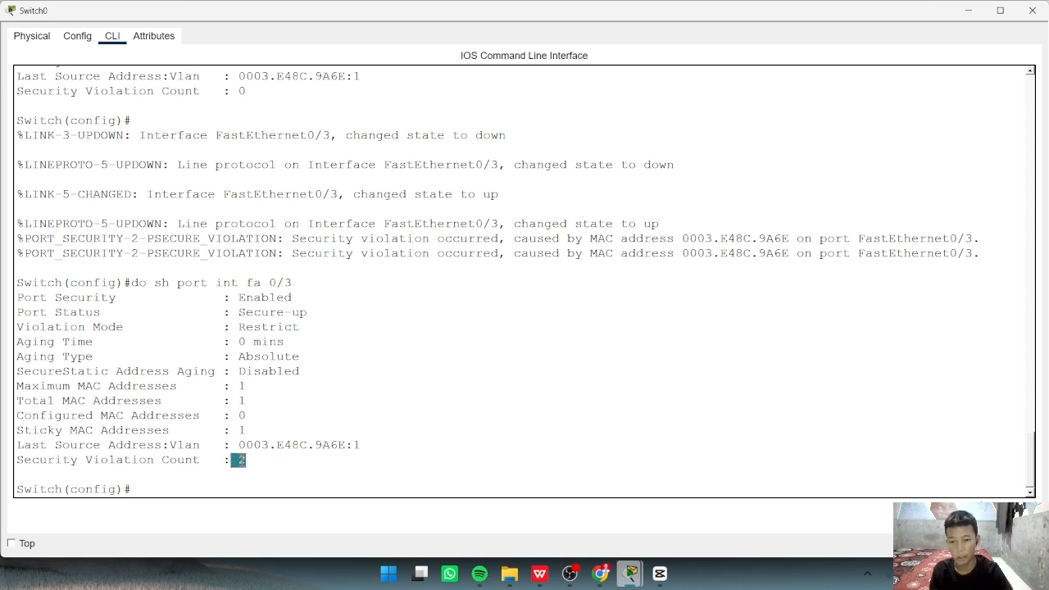
click(542, 420)
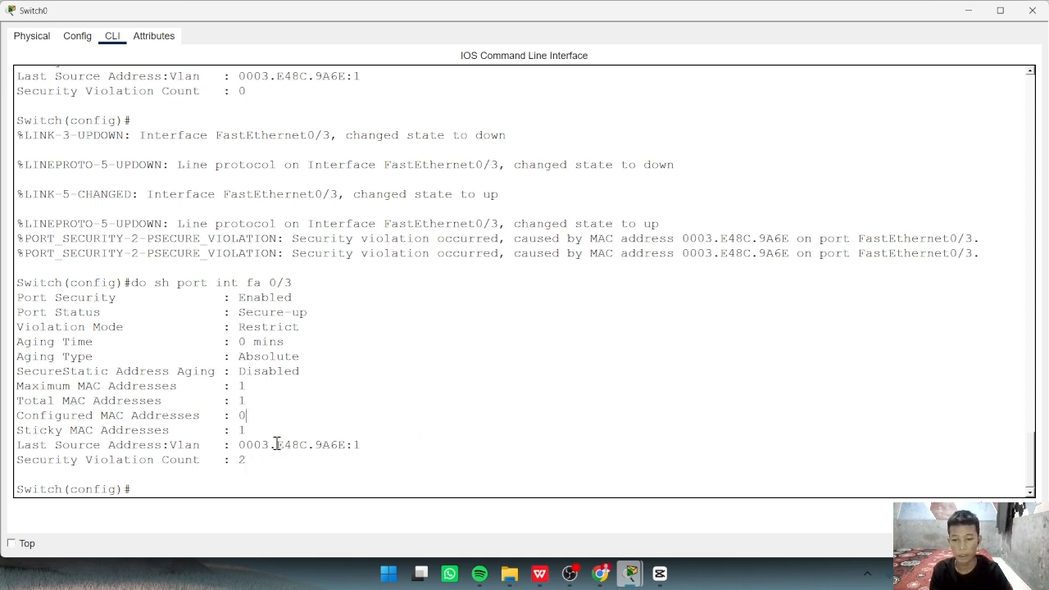